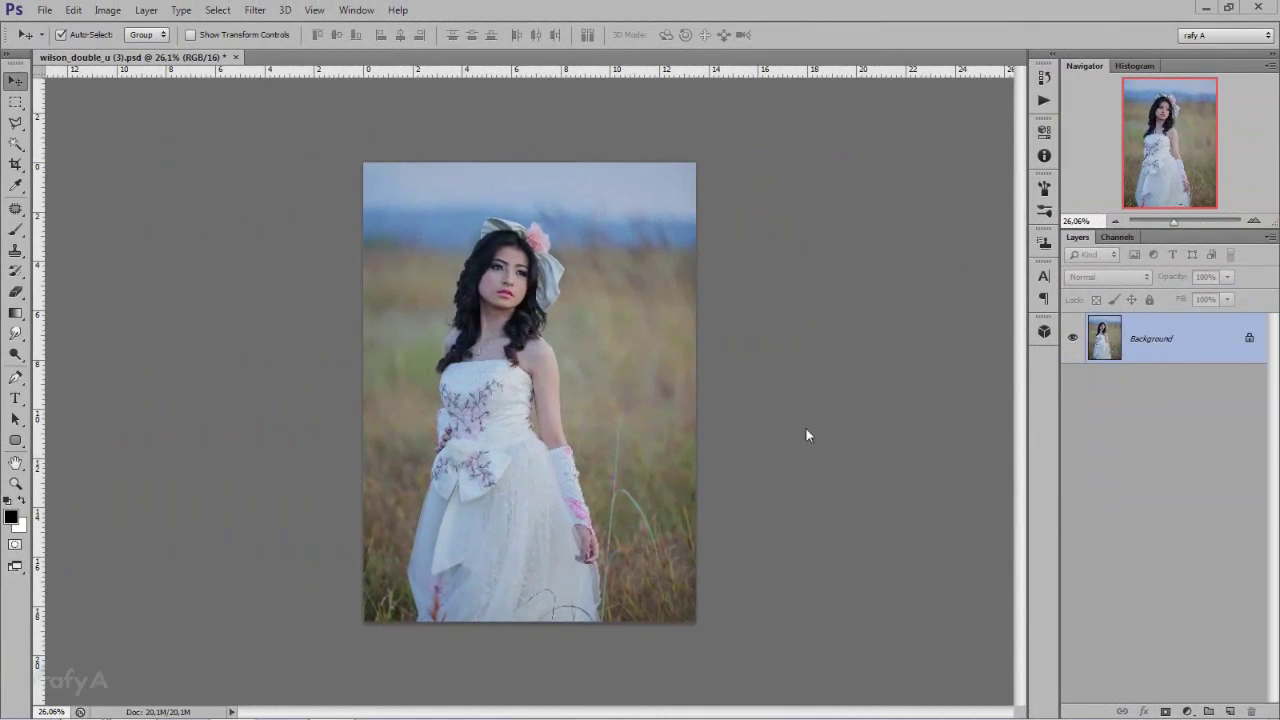
# Zoom the bride photo view from 26.1% to 31.5% with Alt+scroll.
pyautogui.click(791, 418)
pyautogui.scroll(1, 731, 443)
pyautogui.scroll(1, 731, 443)
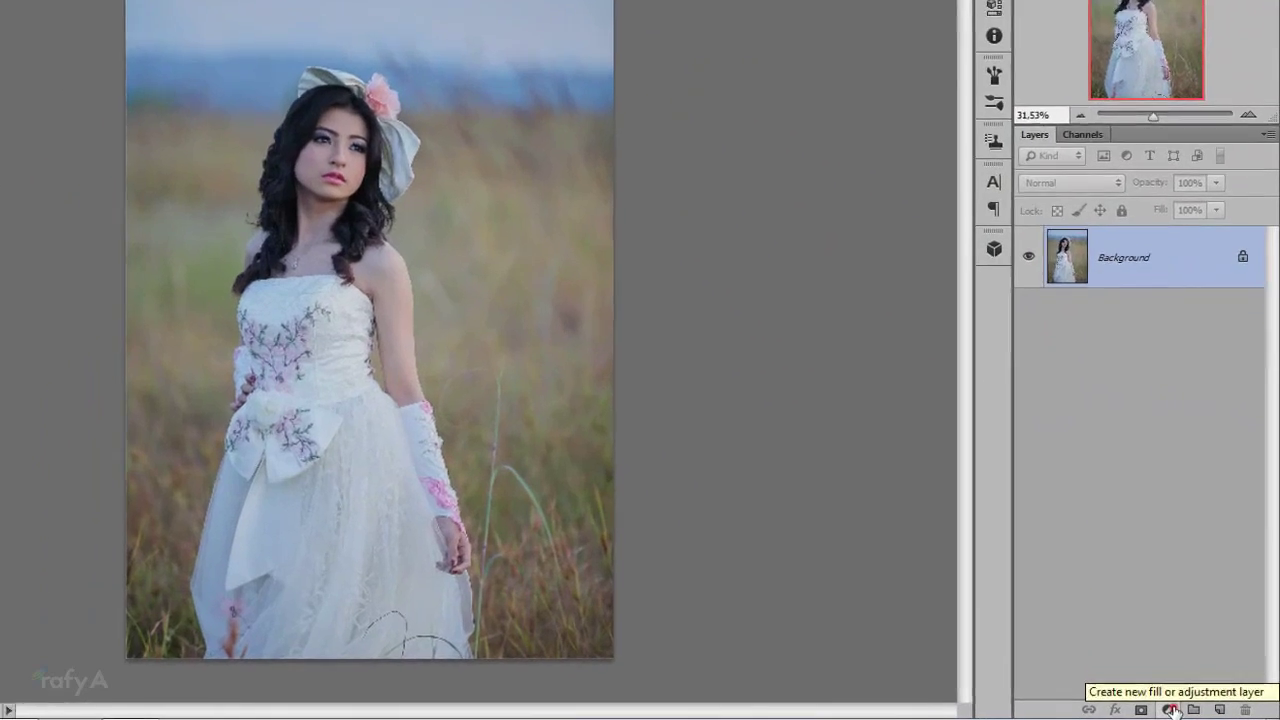
# Add a Curves adjustment layer with RGB points at 166→192 and 69→79.
pyautogui.click(1190, 710)
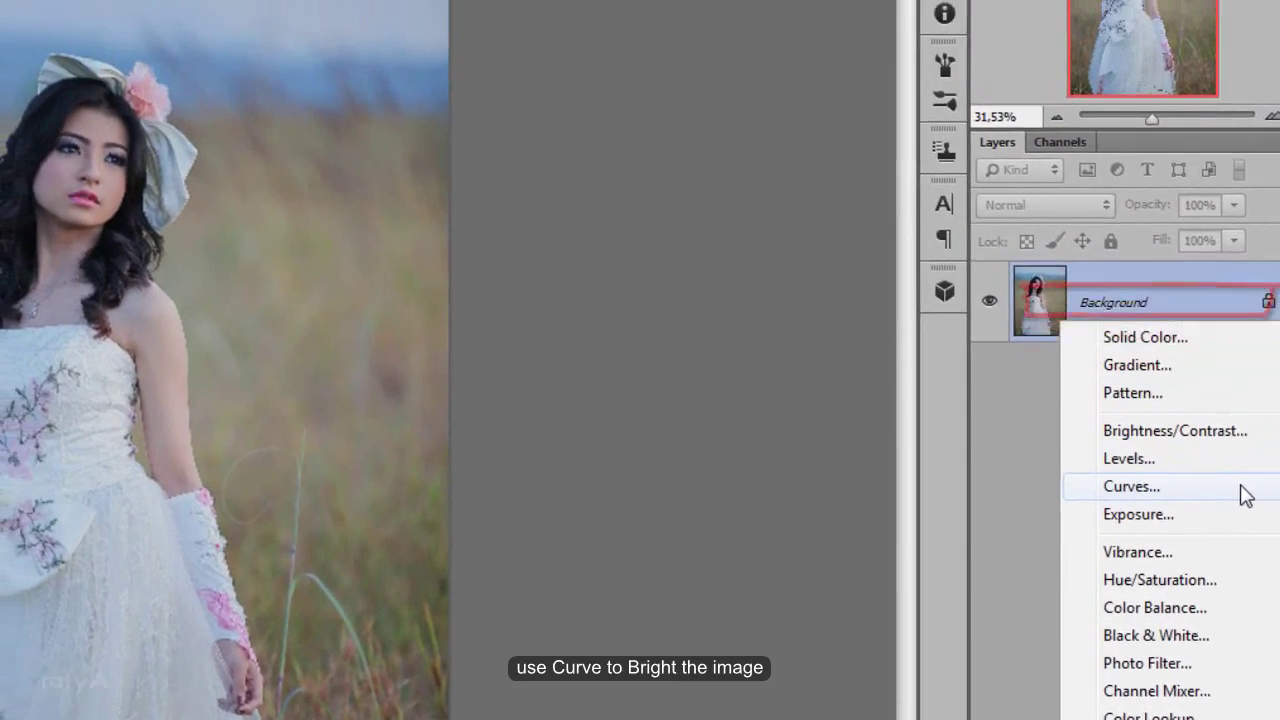
pyautogui.click(1182, 312)
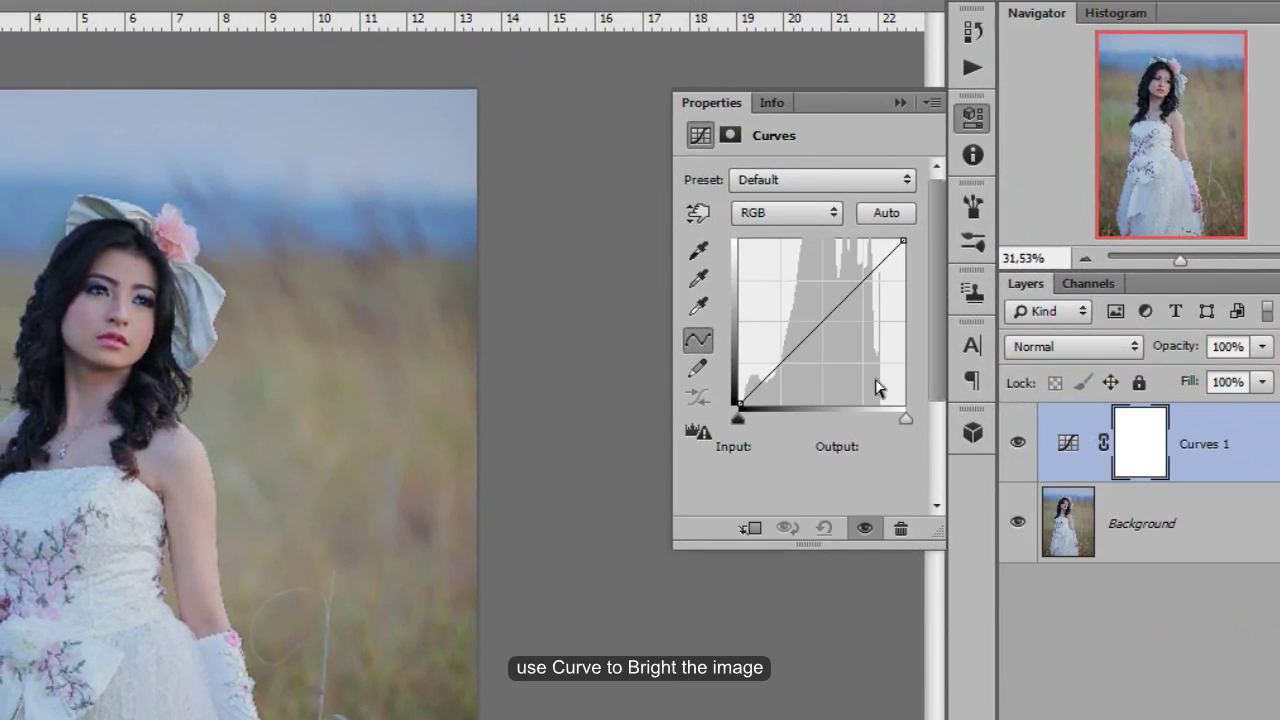
pyautogui.moveTo(846, 297); pyautogui.dragTo(846, 281)
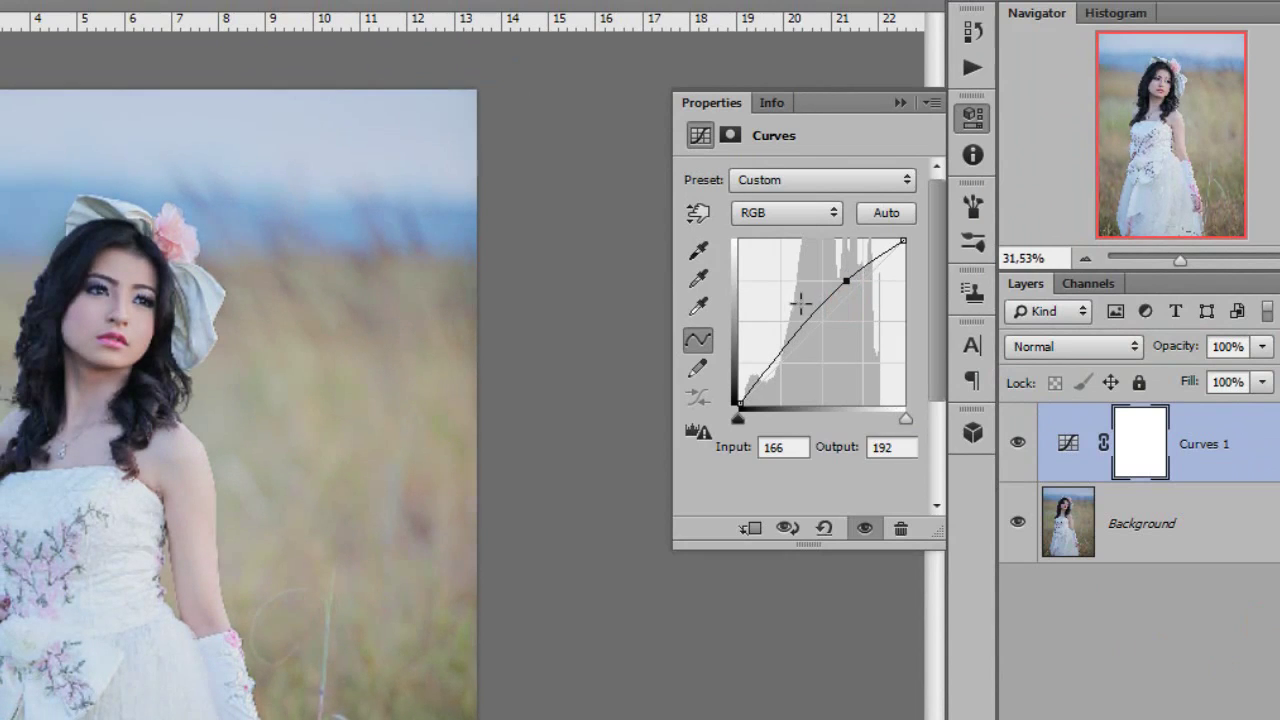
pyautogui.moveTo(787, 345); pyautogui.dragTo(785, 352)
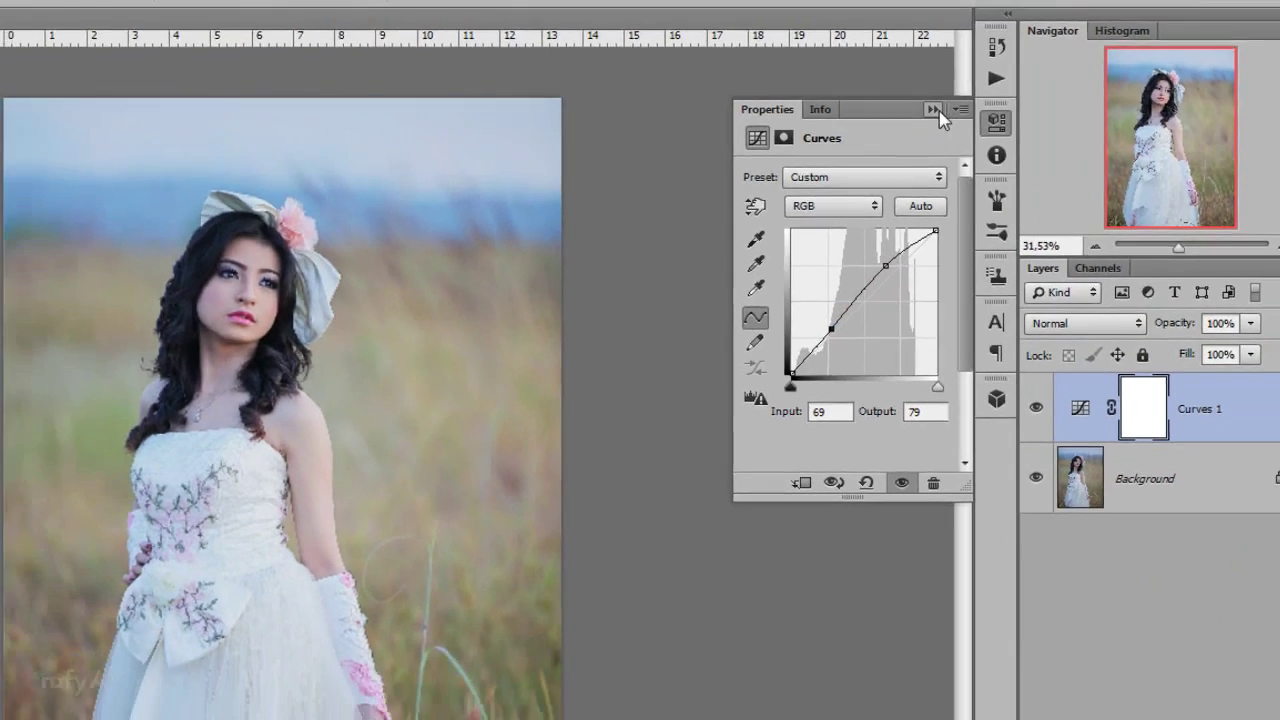
pyautogui.click(900, 102)
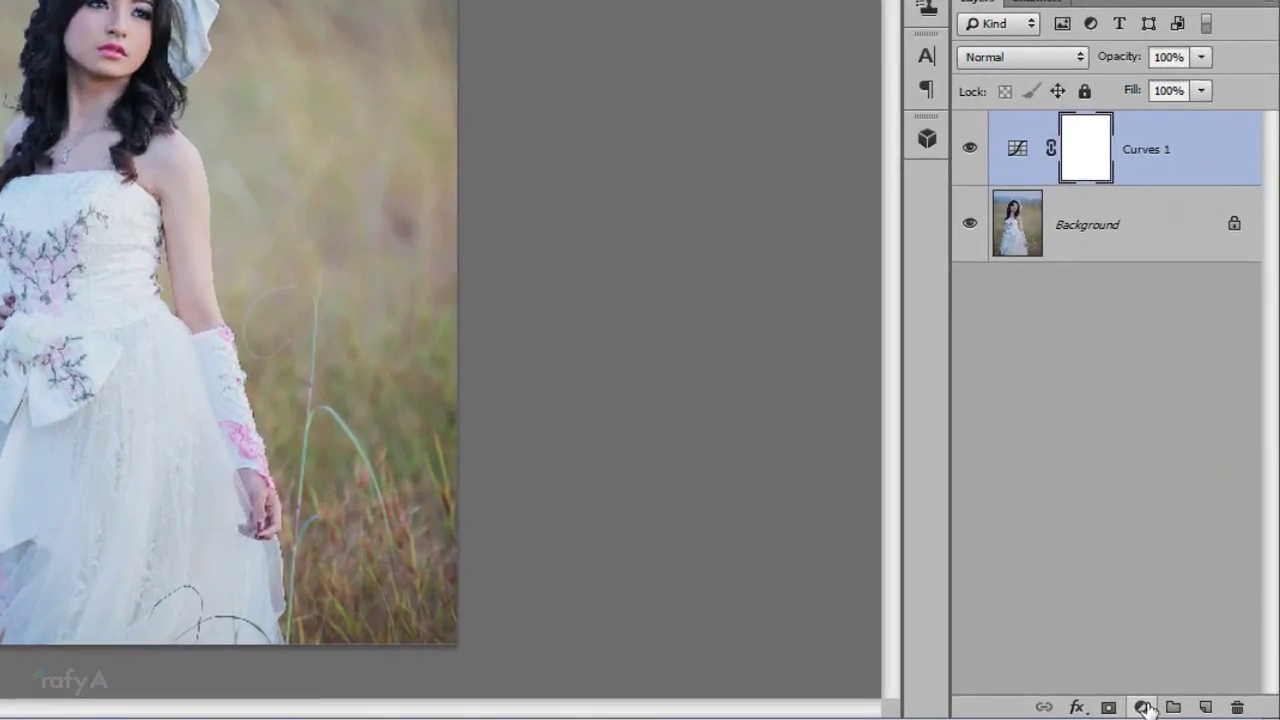
# Add a Gradient Fill layer using a reversed, radial black-to-transparent gradient.
pyautogui.click(1188, 711)
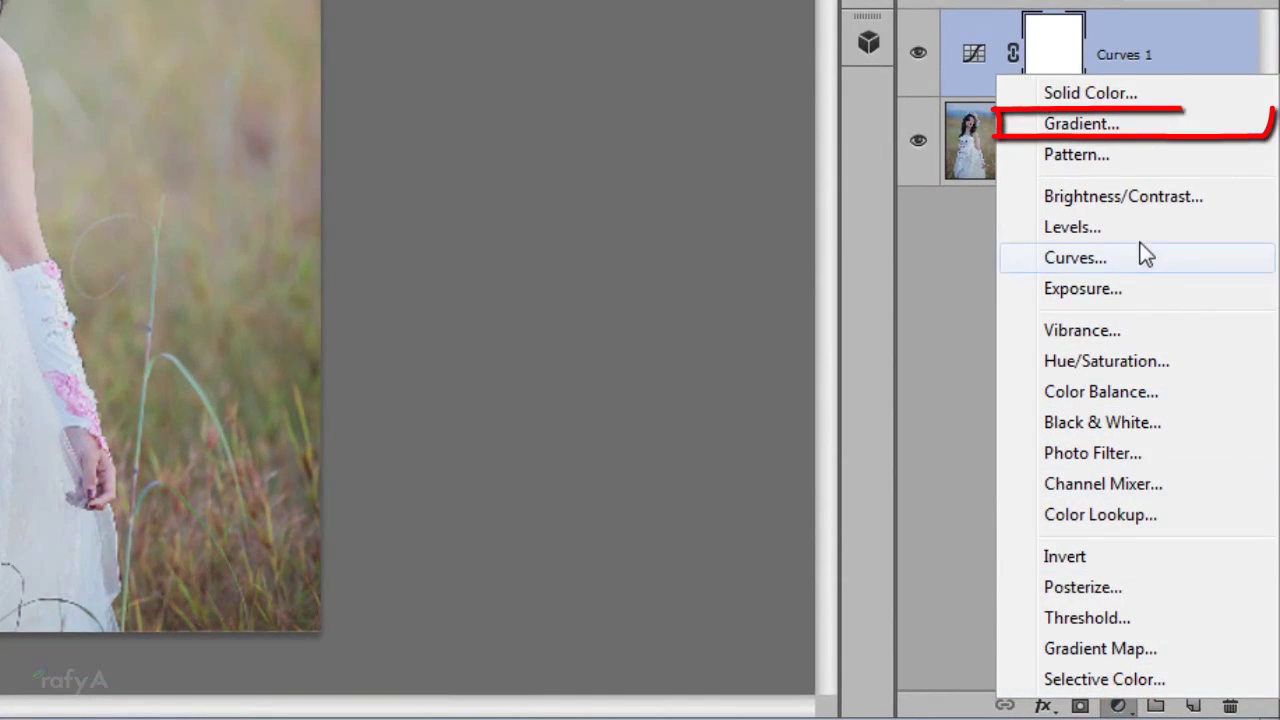
pyautogui.click(1134, 123)
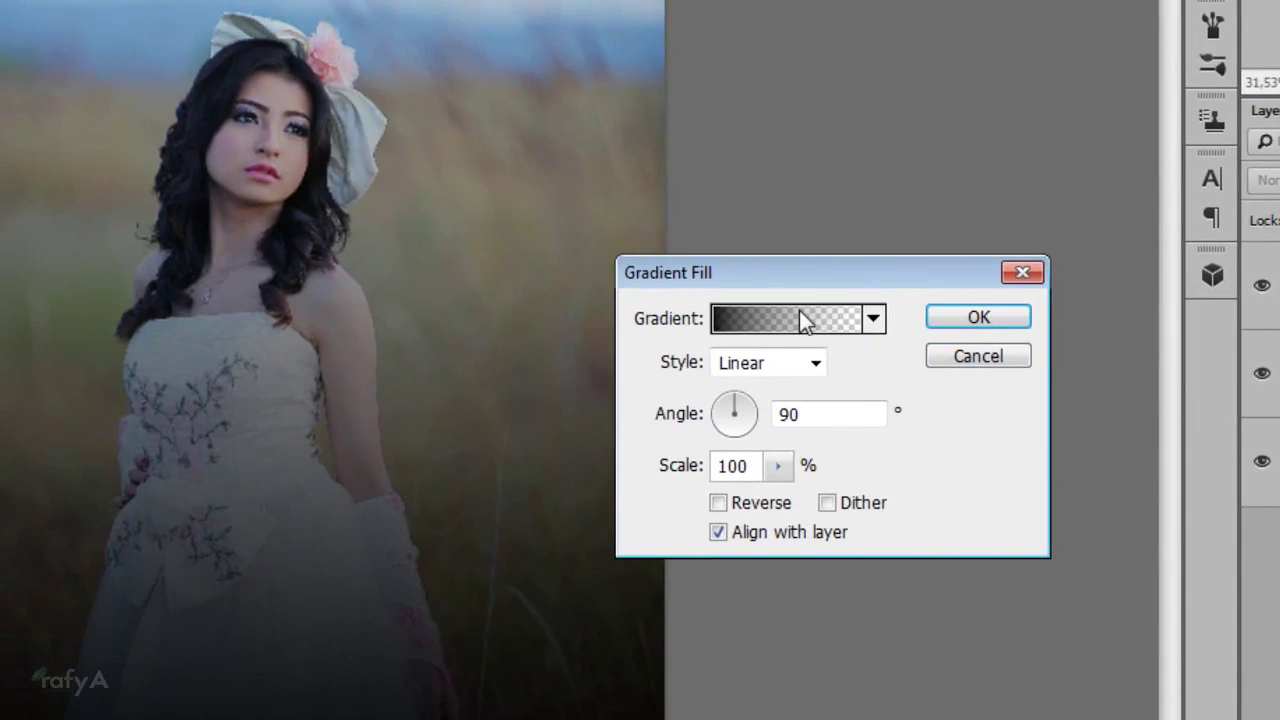
pyautogui.click(799, 314)
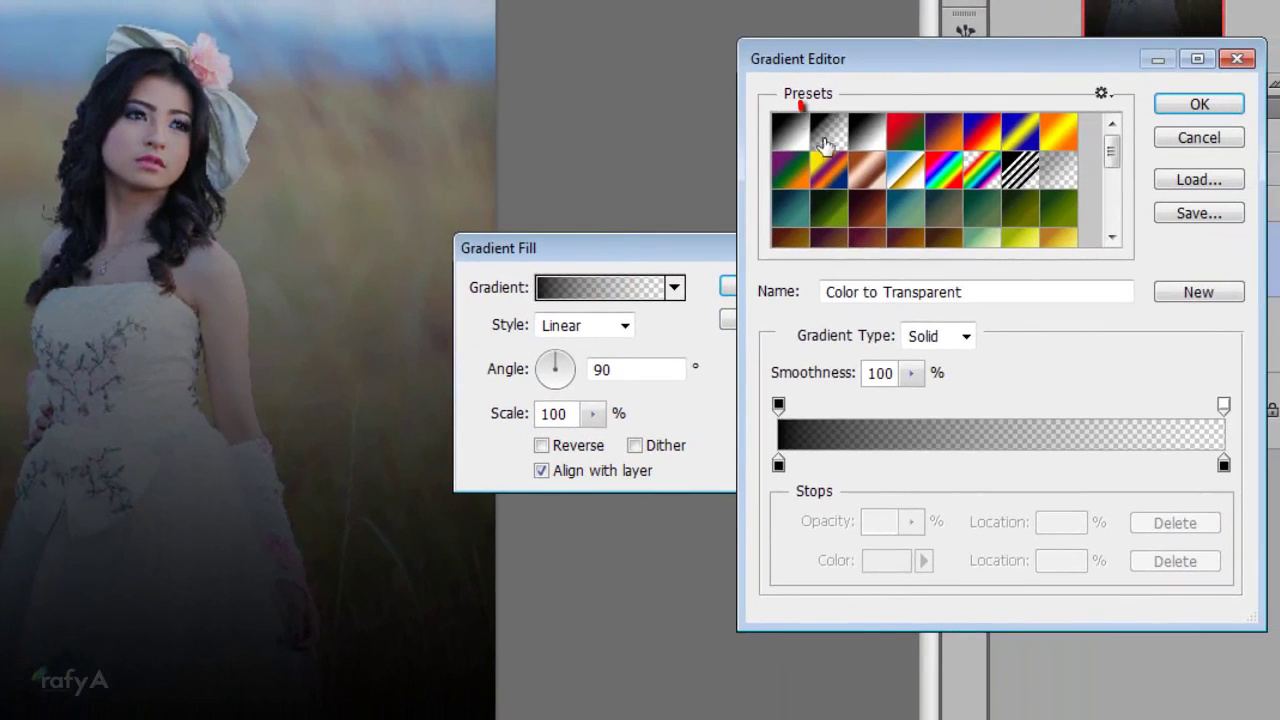
pyautogui.click(1168, 106)
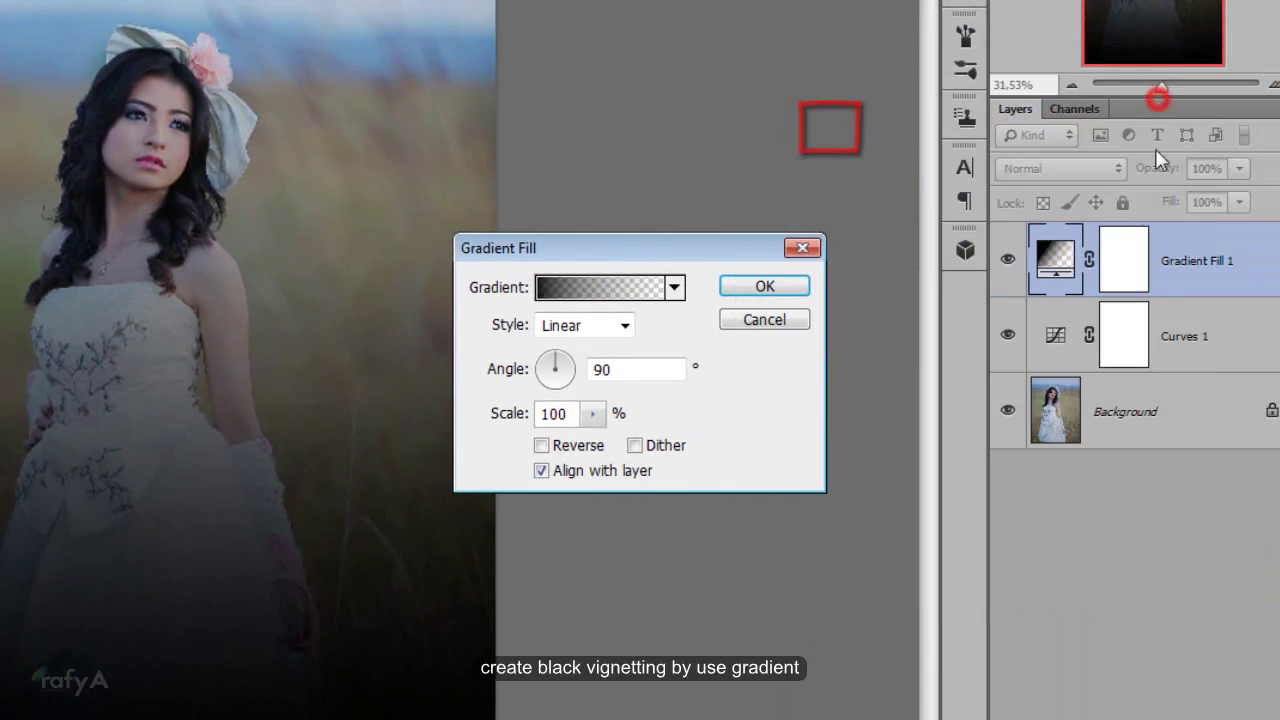
pyautogui.click(584, 326)
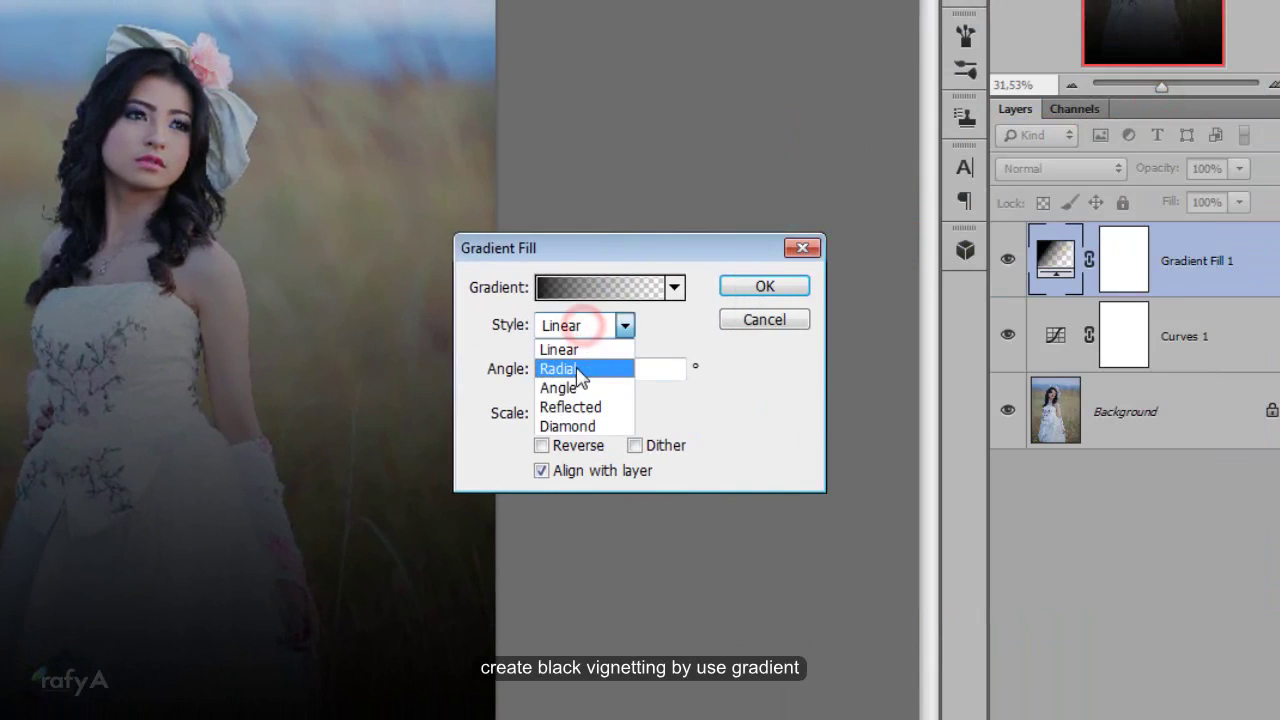
pyautogui.click(558, 365)
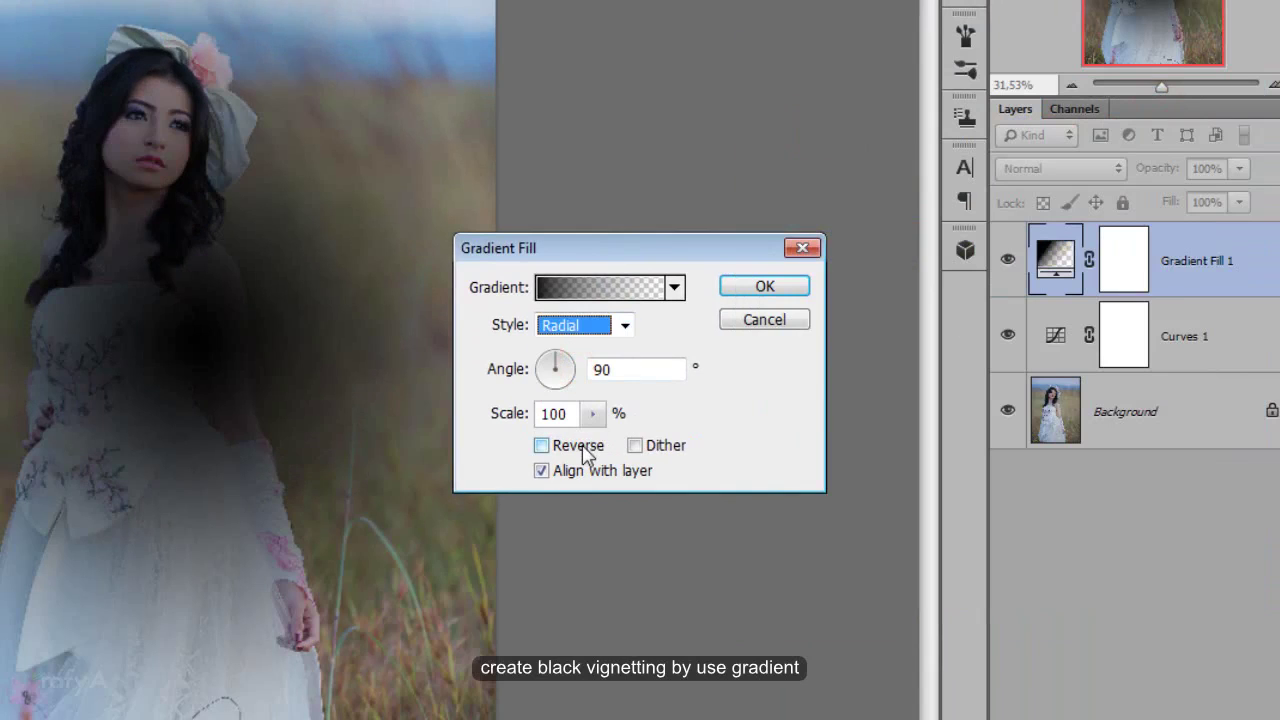
pyautogui.click(588, 450)
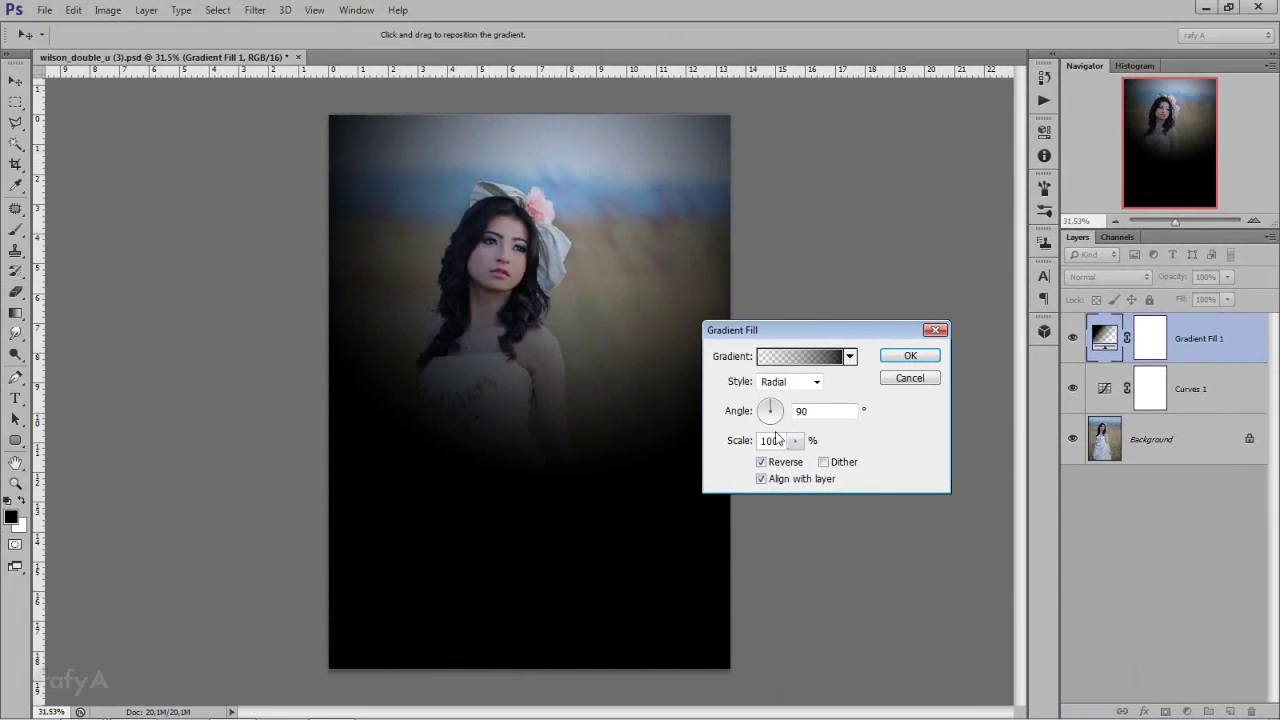
# Scale the vignette to about 446%, recentre it, apply, and compare before and after.
pyautogui.click(795, 441)
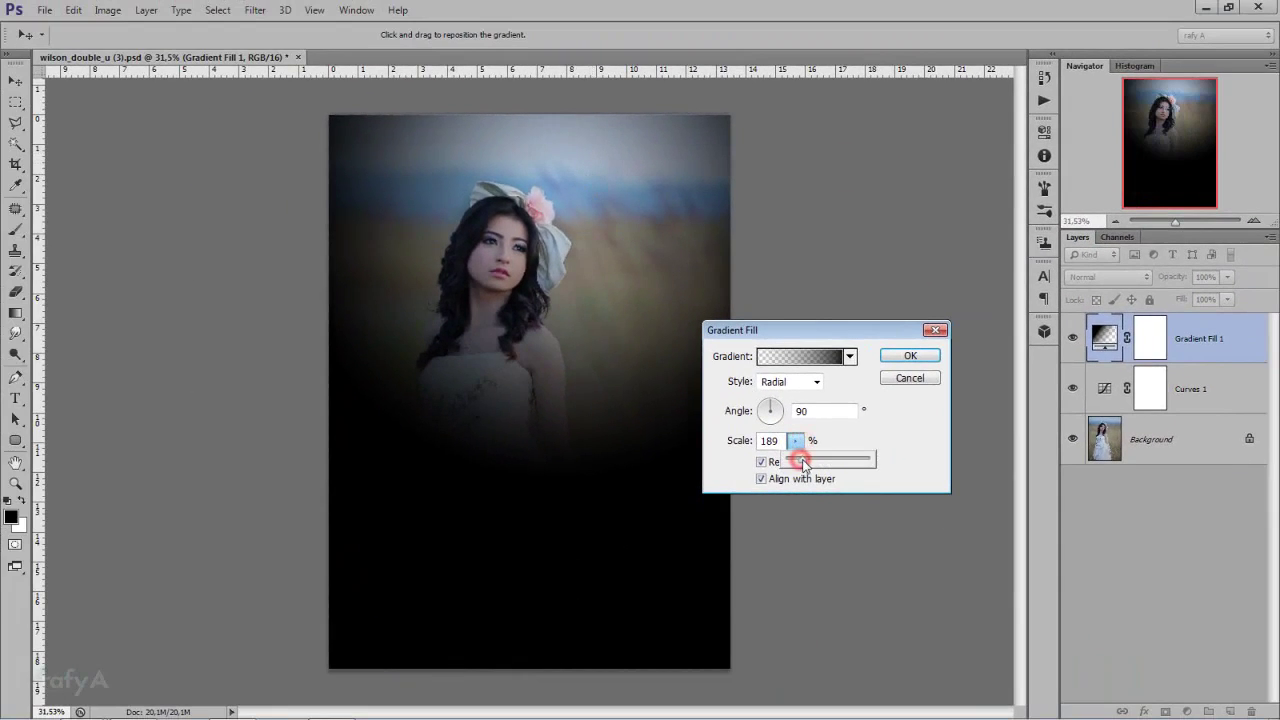
pyautogui.moveTo(803, 463); pyautogui.dragTo(810, 465)
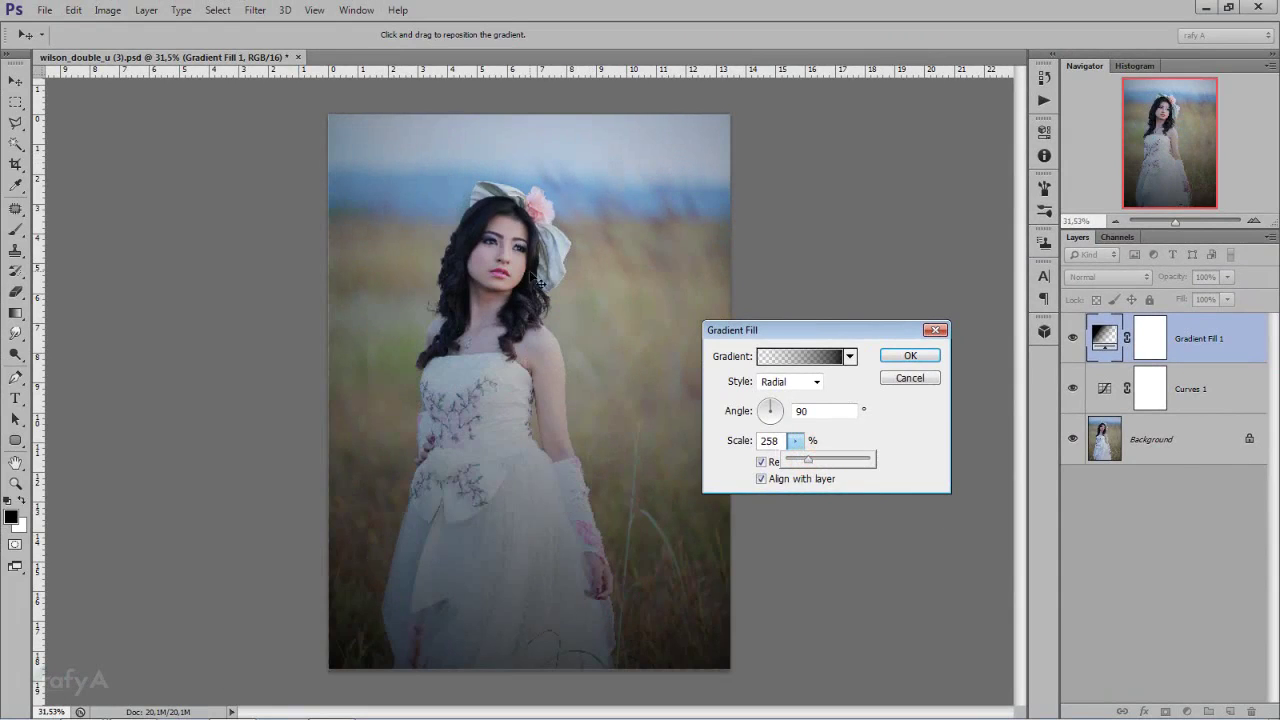
pyautogui.moveTo(540, 188)
pyautogui.mouseDown()
pyautogui.moveTo(537, 409)
pyautogui.moveTo(600, 289)
pyautogui.moveTo(565, 240)
pyautogui.moveTo(567, 198)
pyautogui.mouseUp()
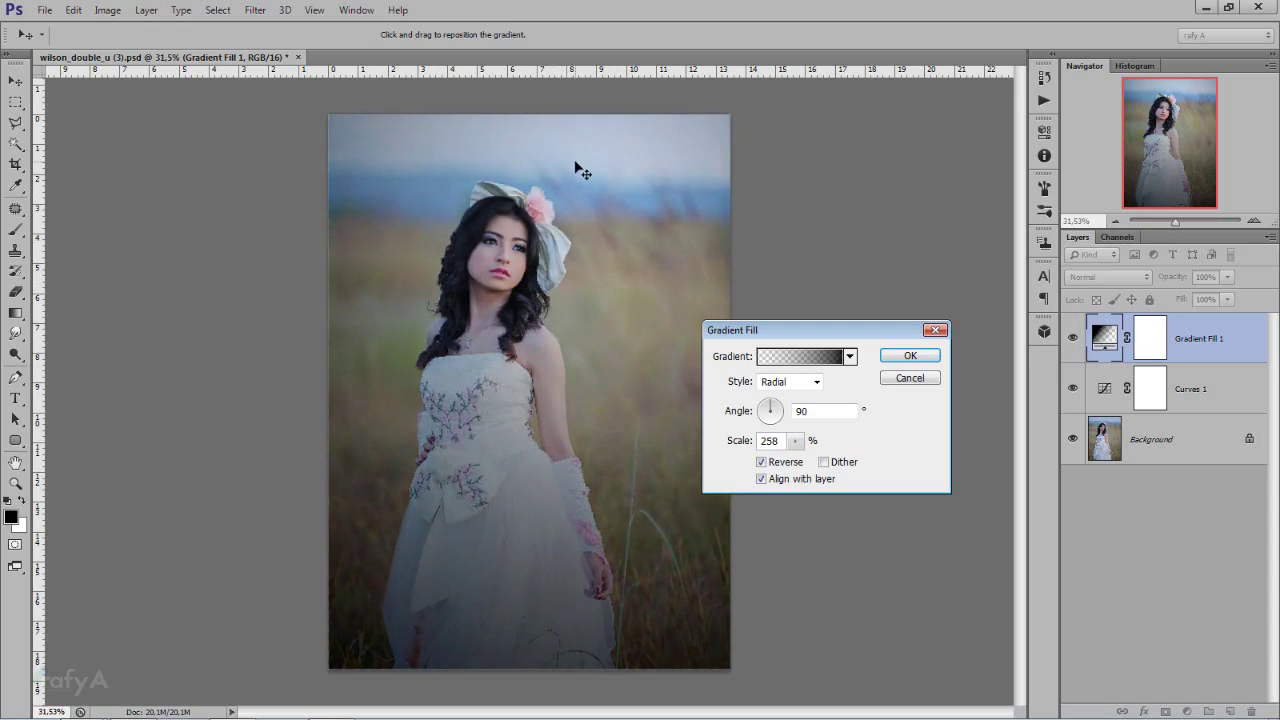
pyautogui.moveTo(797, 442); pyautogui.dragTo(813, 467)
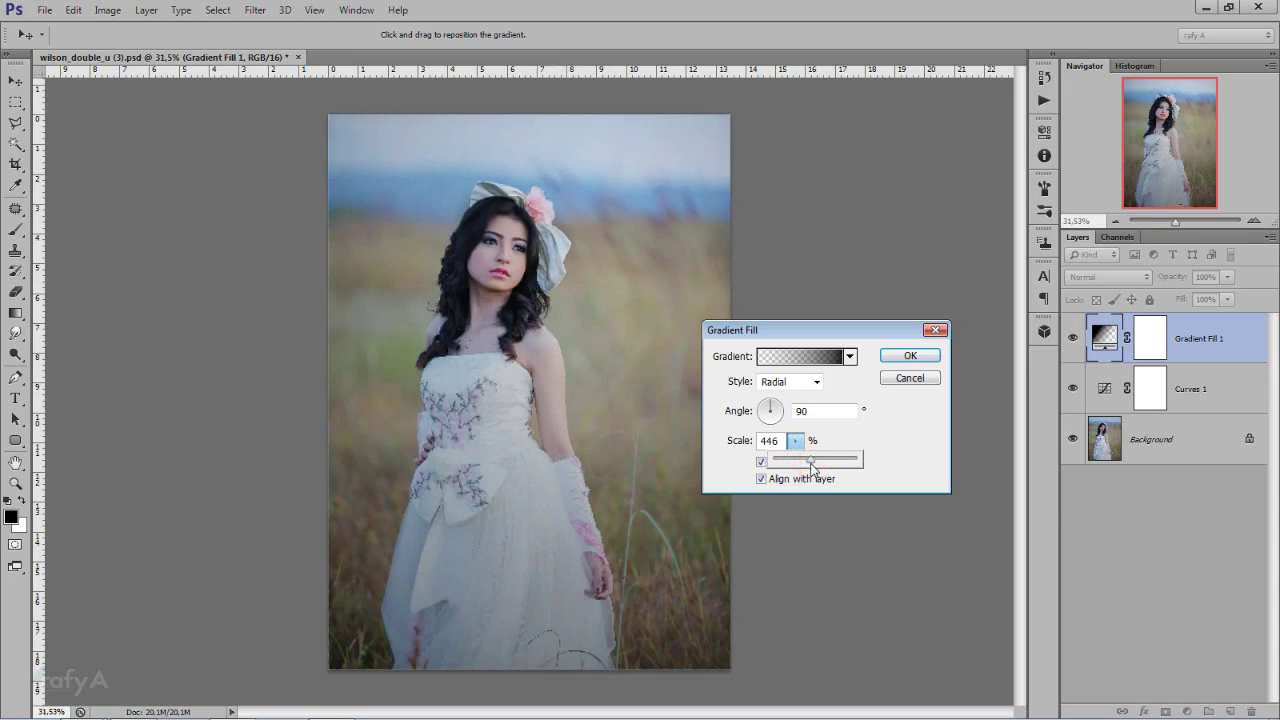
pyautogui.click(903, 357)
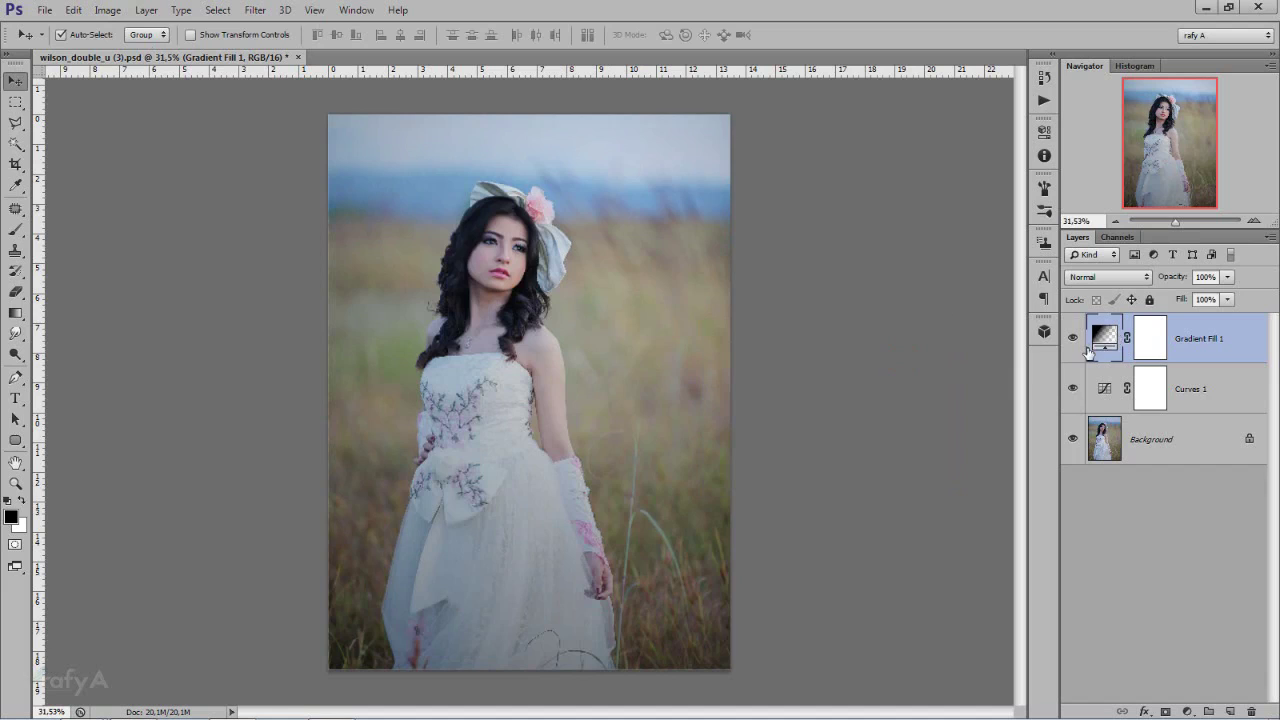
pyautogui.click(1074, 340)
pyautogui.click(1074, 341)
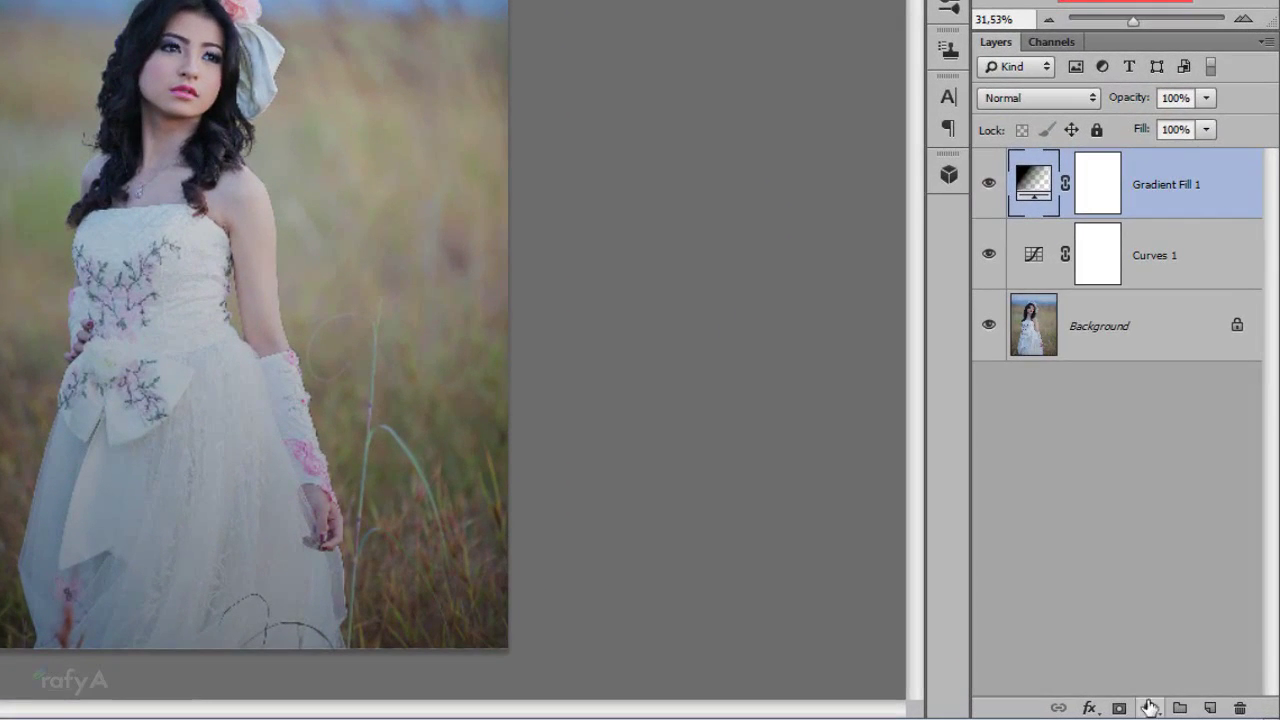
# Add a second gradient fill whose start colour stop is bright orange.
pyautogui.click(1187, 711)
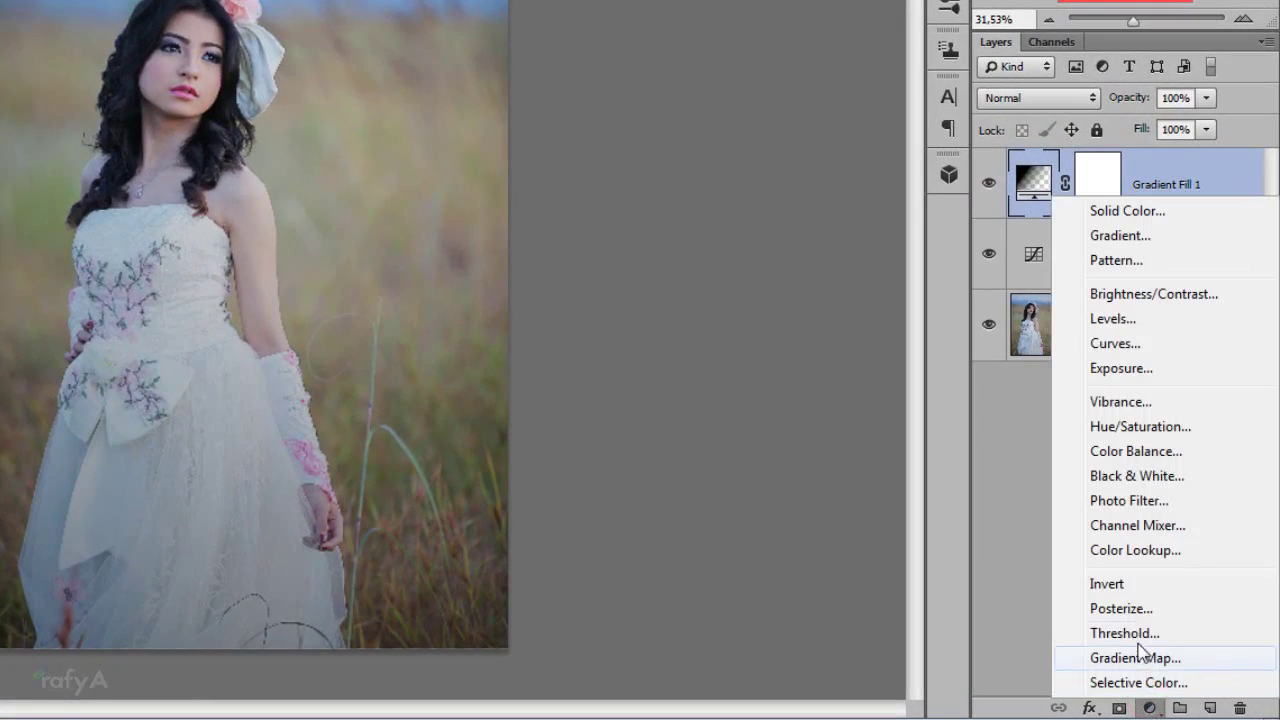
pyautogui.click(1166, 237)
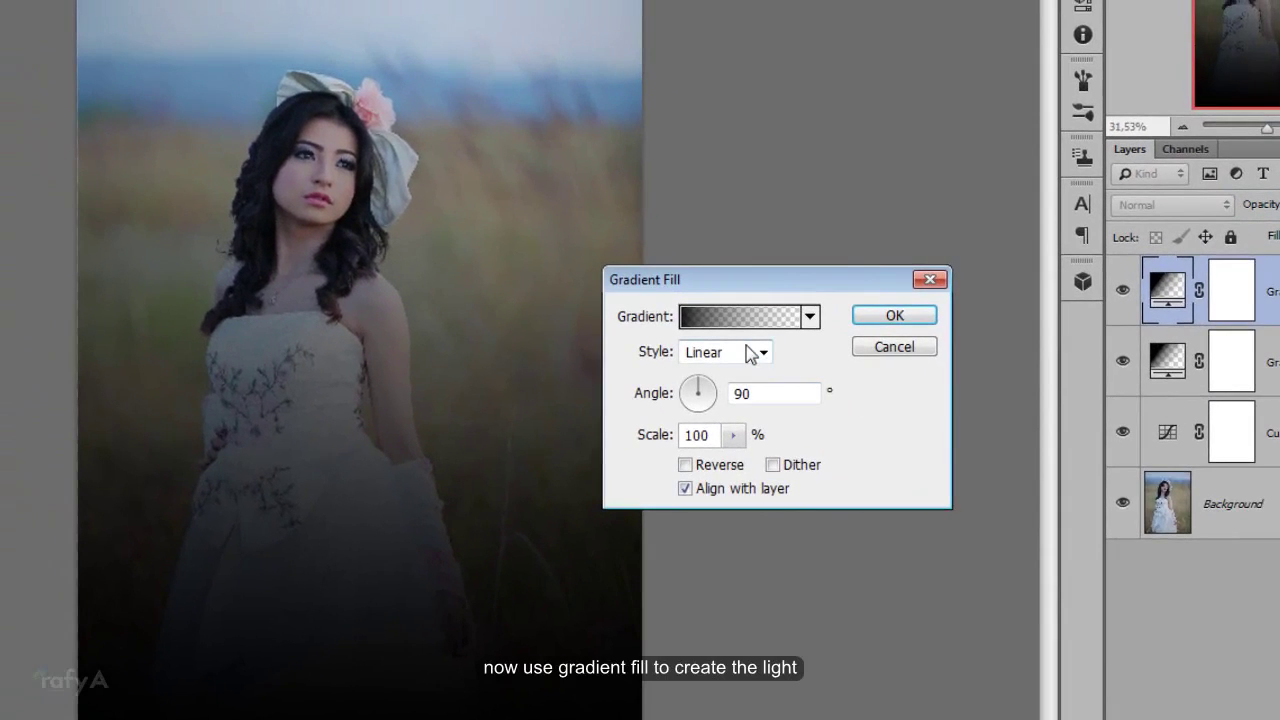
pyautogui.click(765, 319)
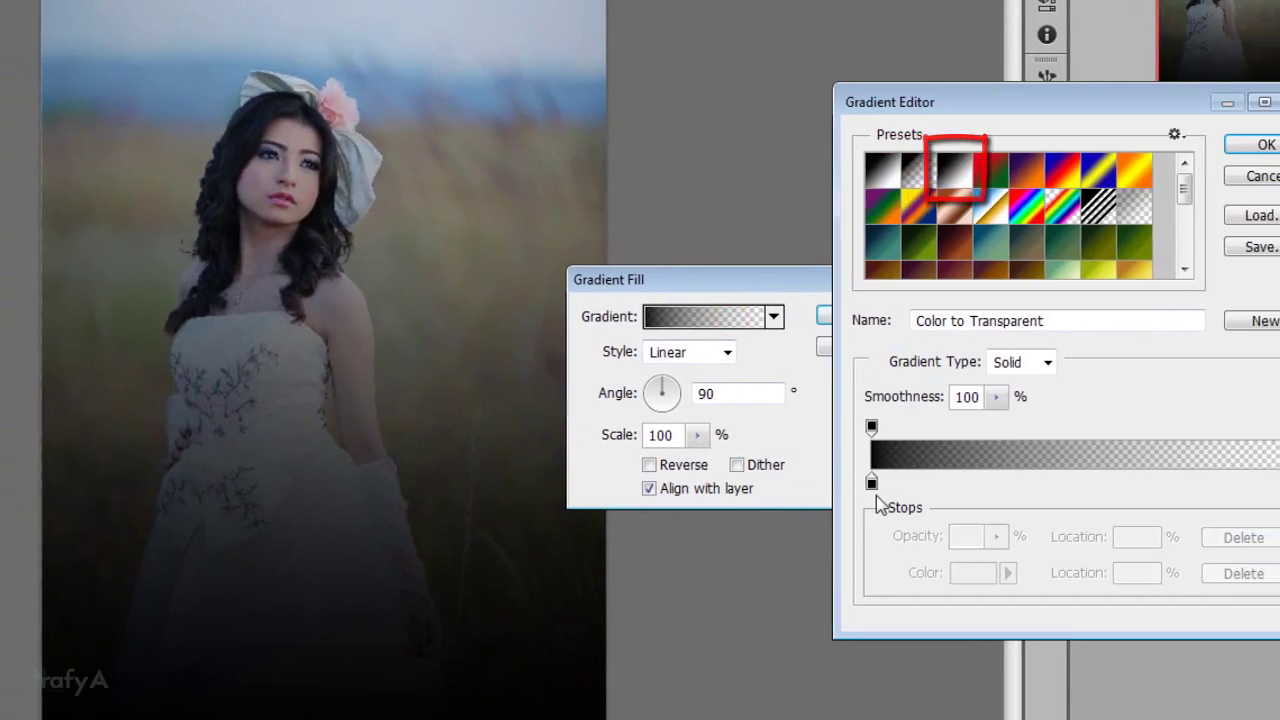
pyautogui.click(809, 485)
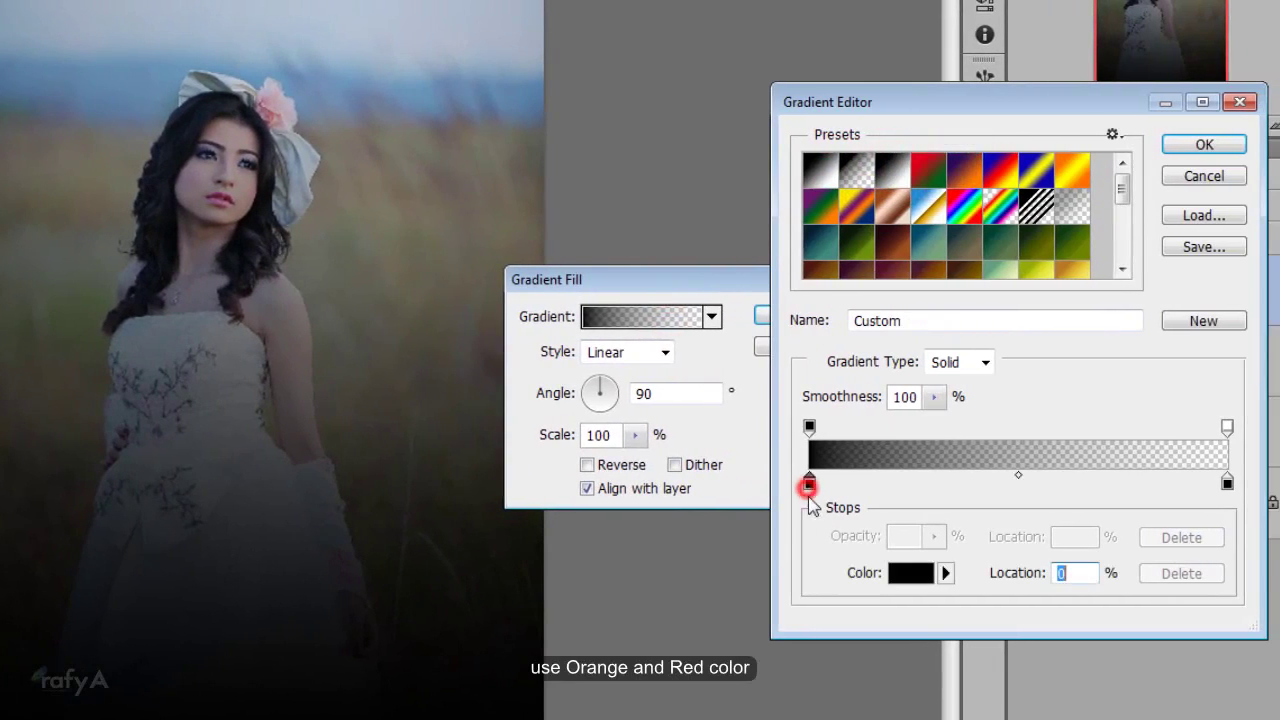
pyautogui.click(910, 572)
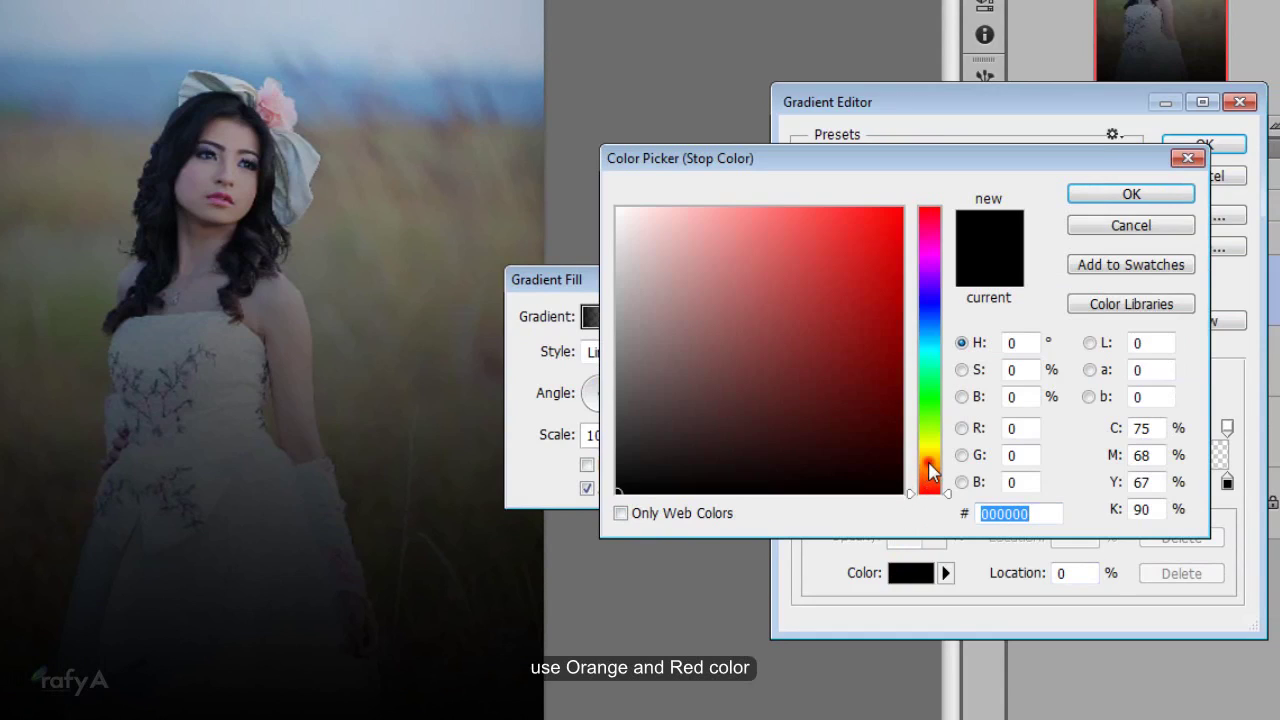
pyautogui.click(928, 462)
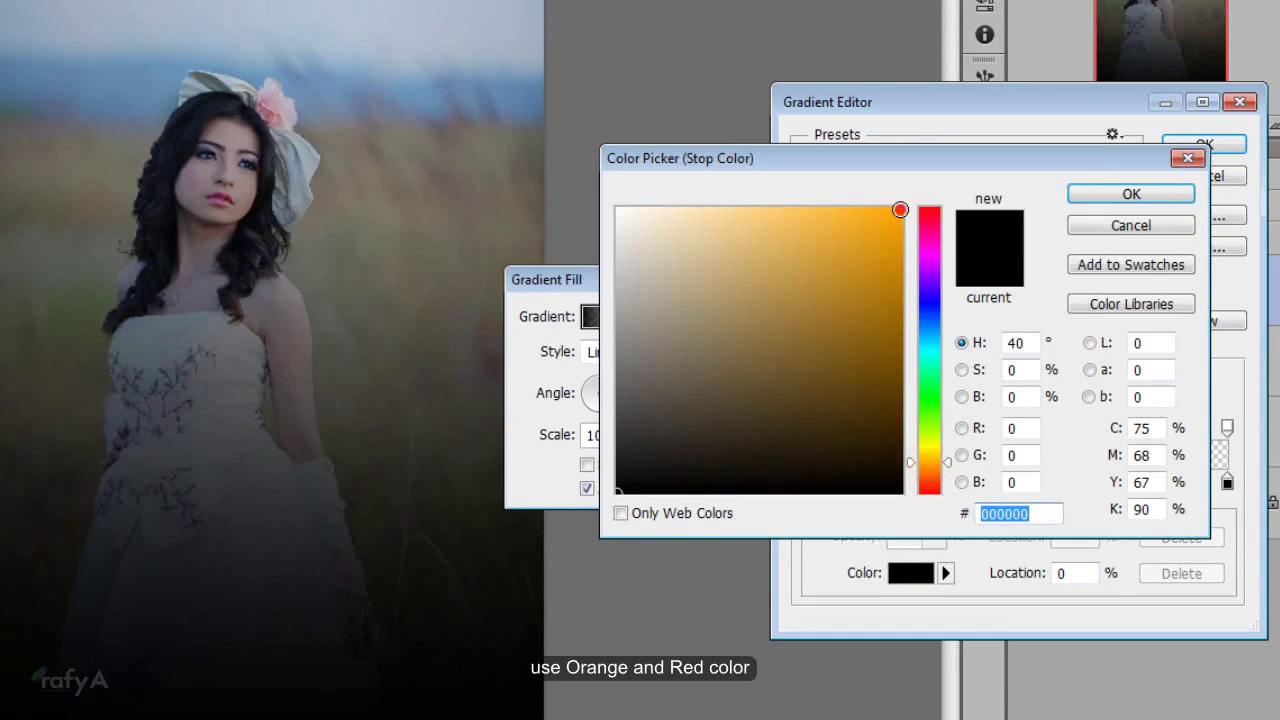
pyautogui.click(900, 210)
pyautogui.click(1100, 194)
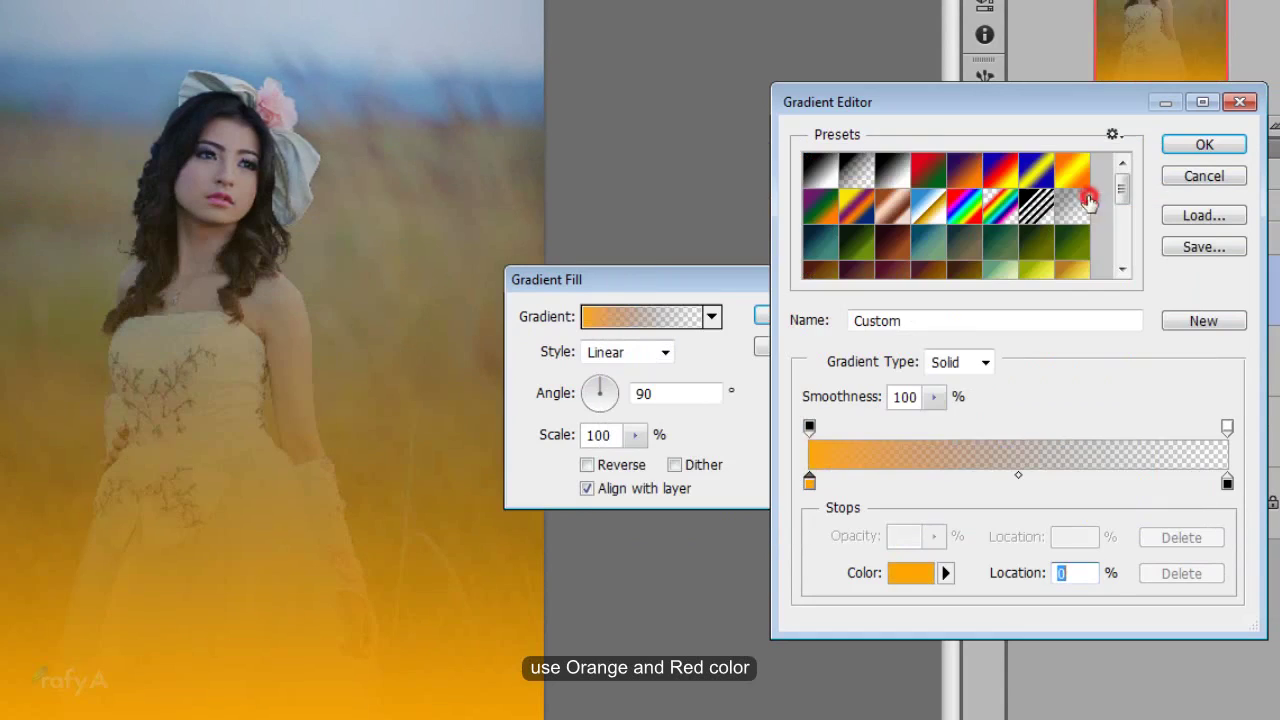
# Set the gradient's end stop to pure red ff0000 and accept the gradient.
pyautogui.click(1227, 485)
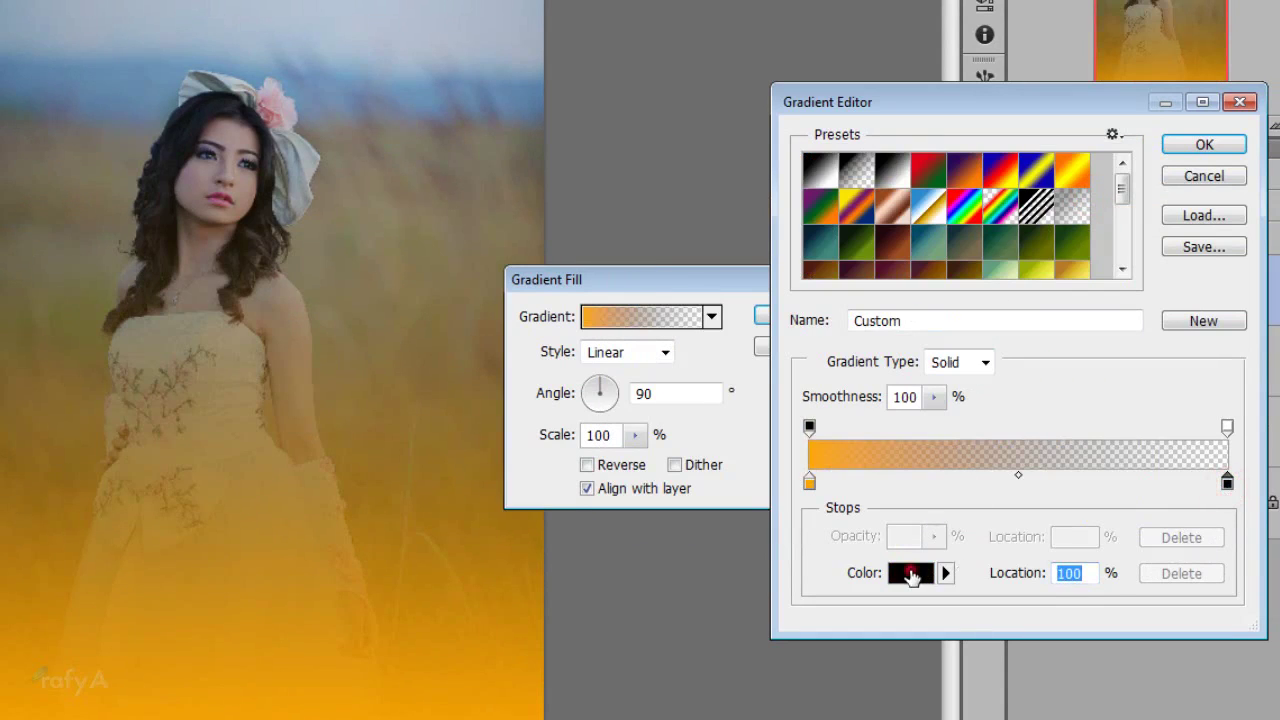
pyautogui.click(911, 573)
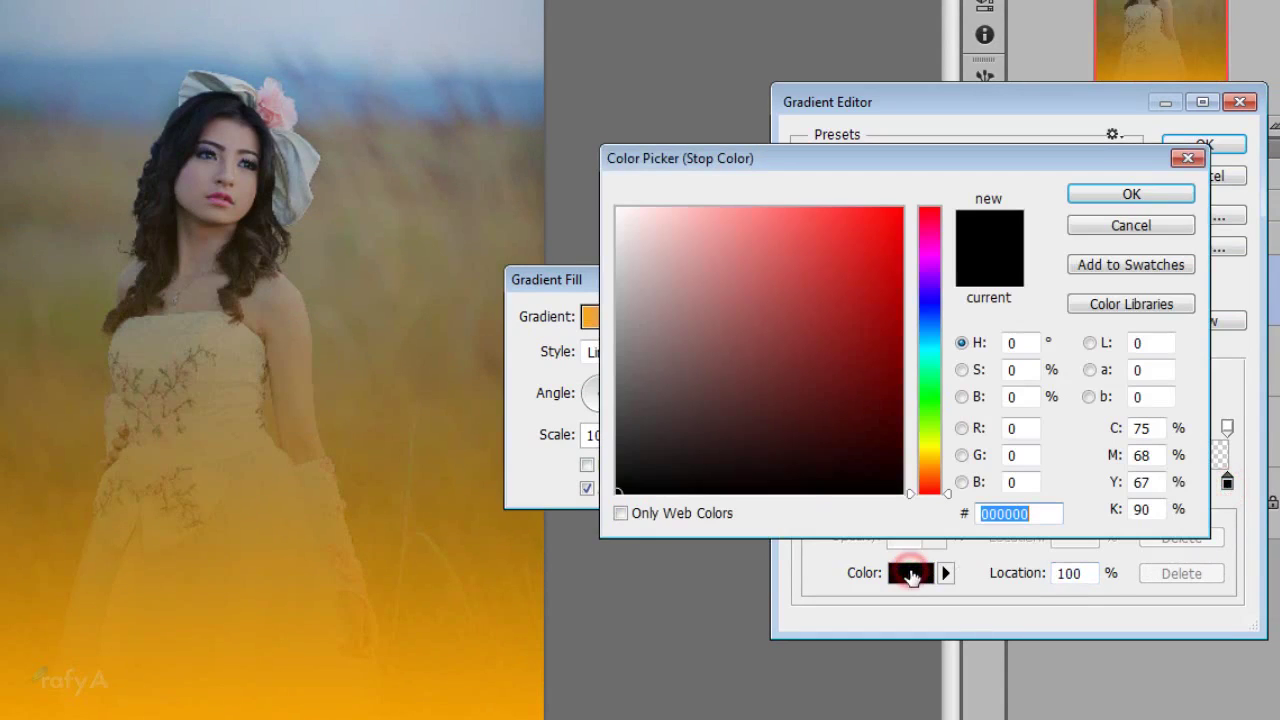
pyautogui.click(902, 207)
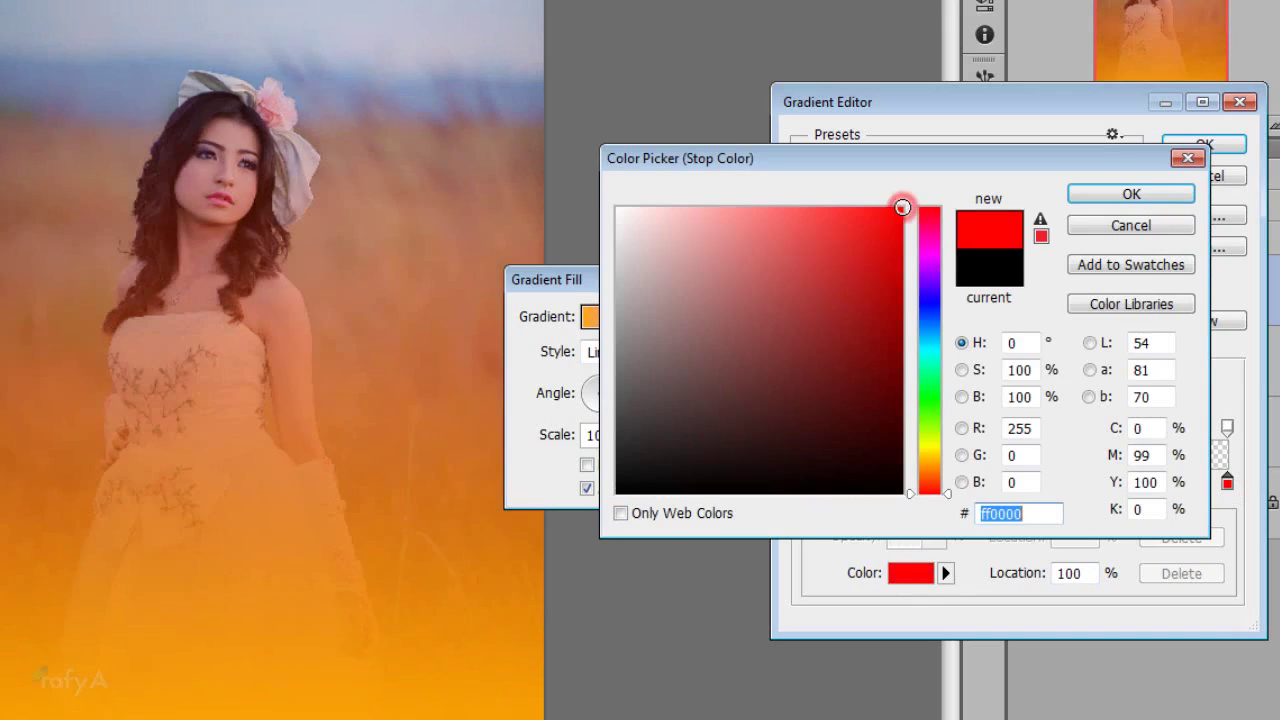
pyautogui.click(1128, 194)
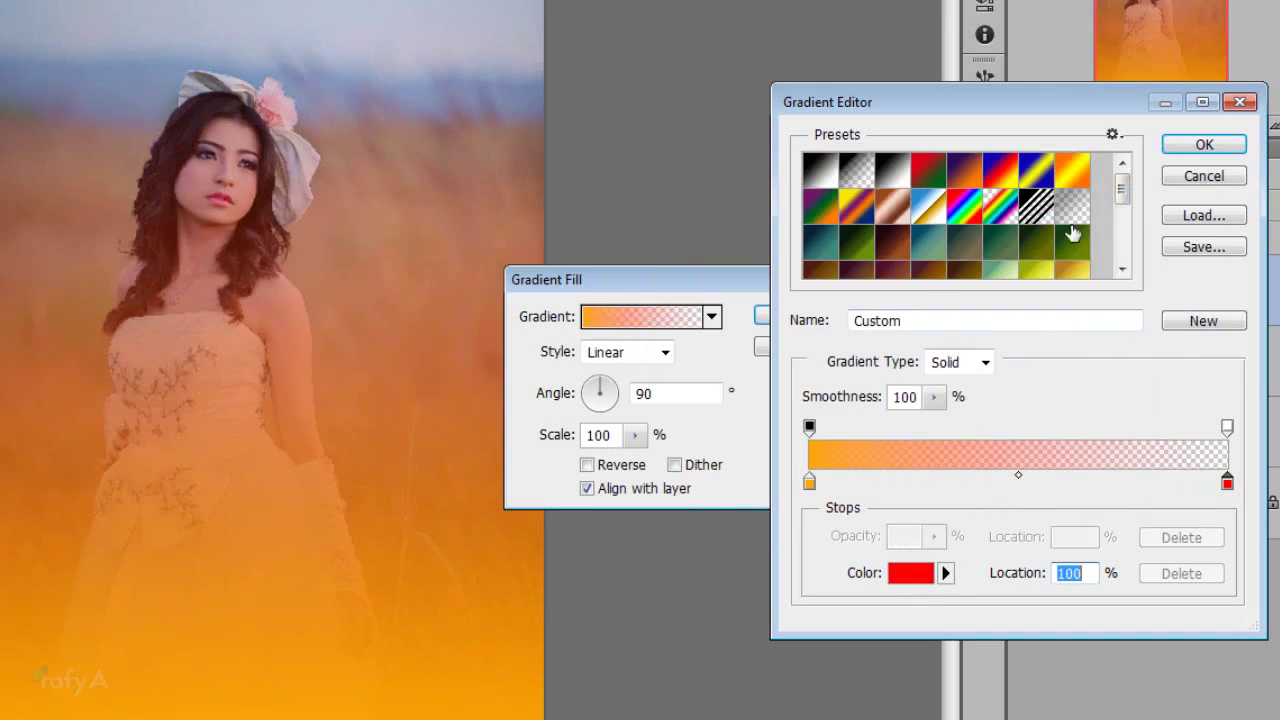
pyautogui.click(1204, 144)
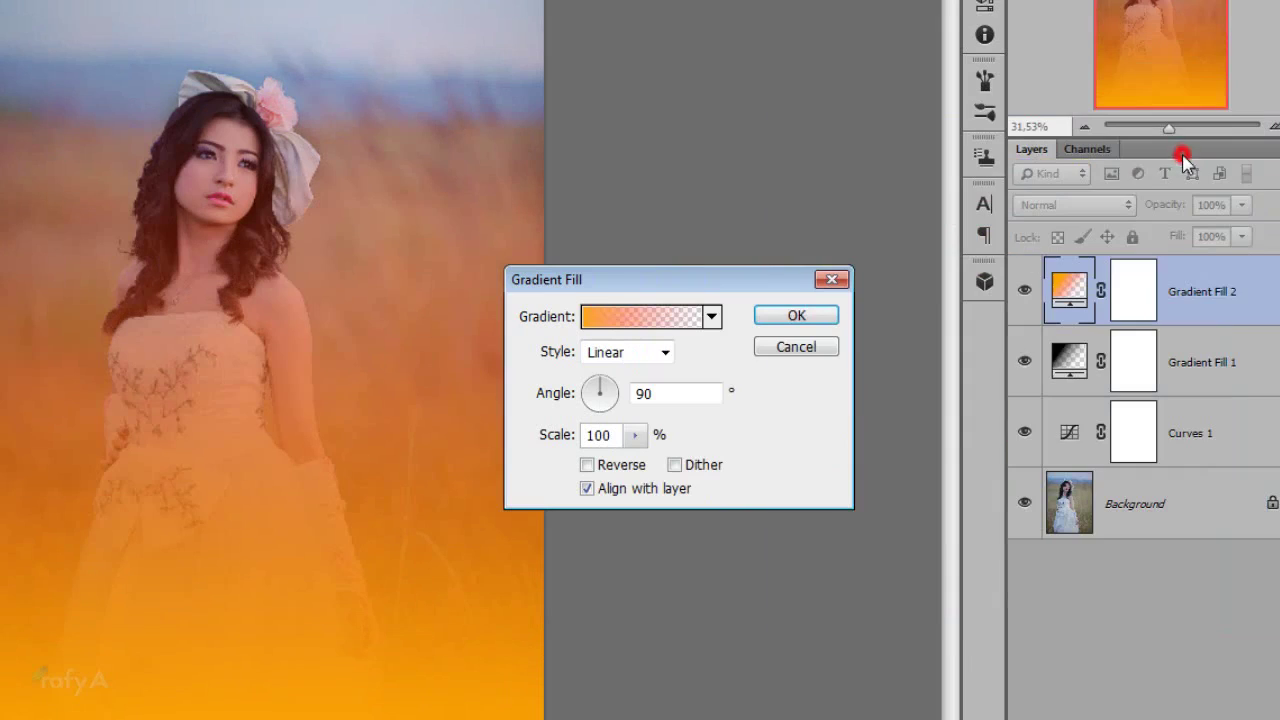
# Make Gradient Fill 2 a radial glow centred at the bride's head, blended in Screen mode.
pyautogui.click(656, 352)
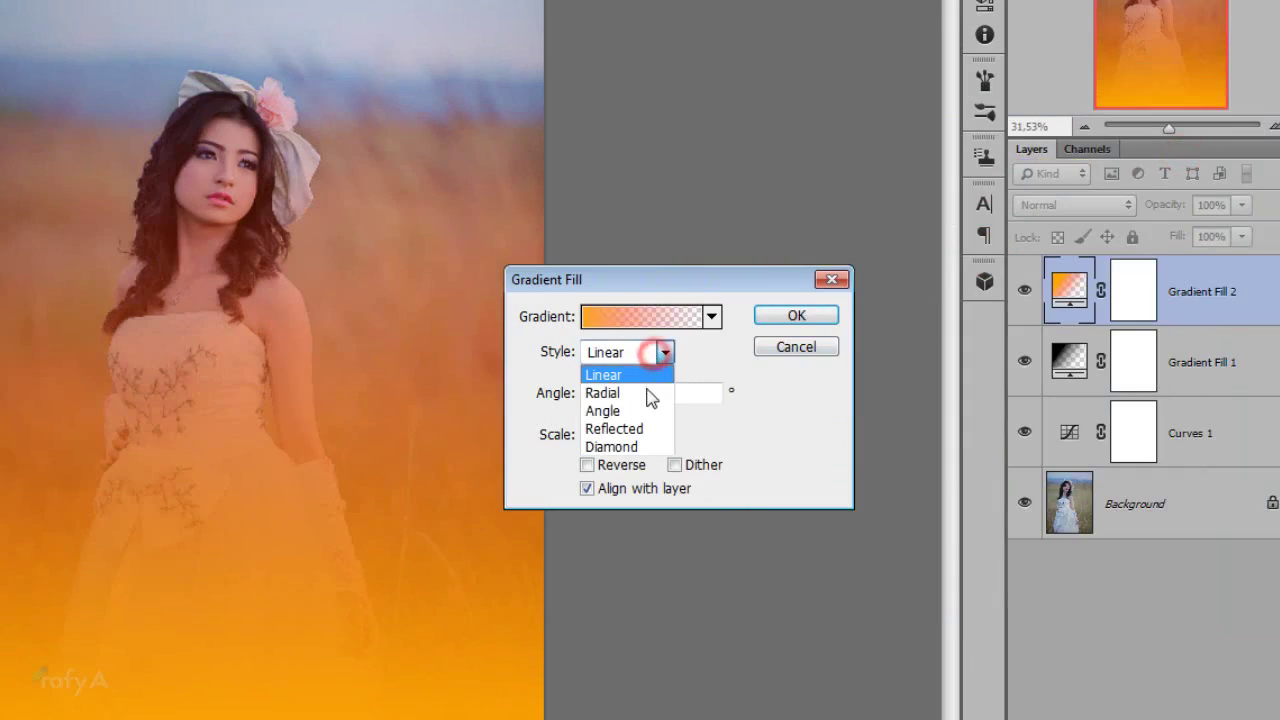
pyautogui.click(648, 396)
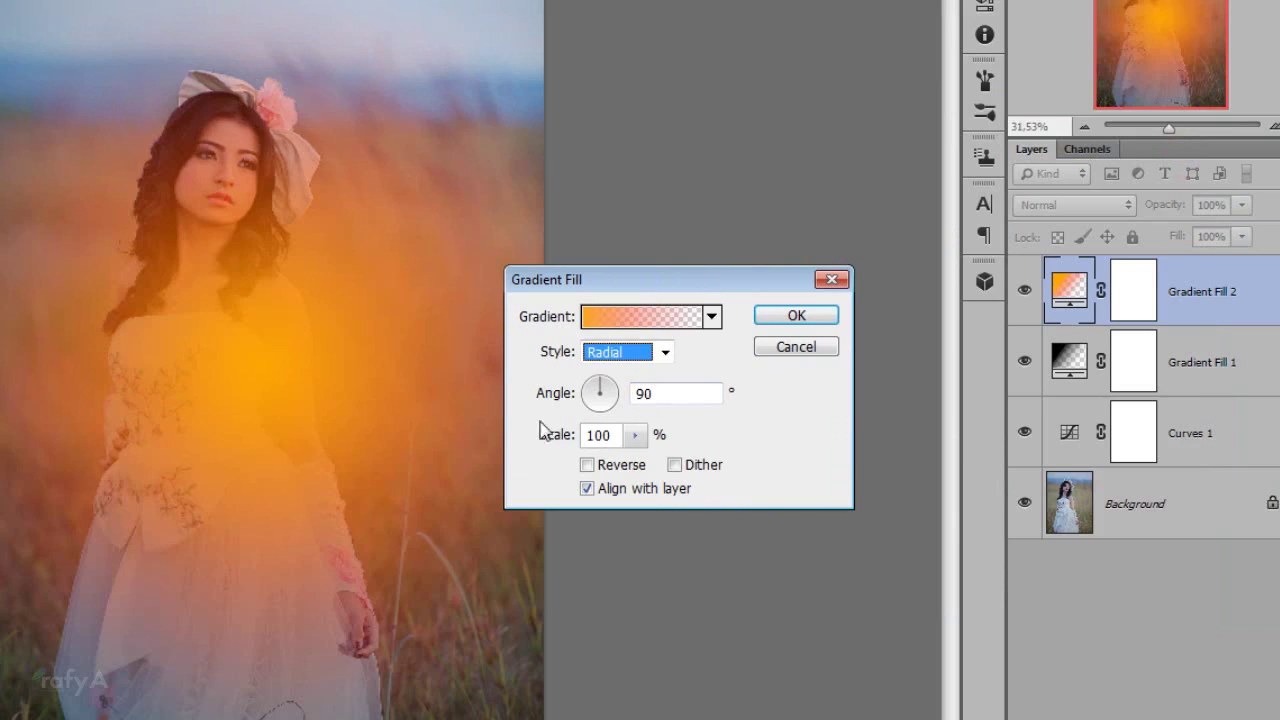
pyautogui.moveTo(318, 366)
pyautogui.mouseDown()
pyautogui.moveTo(329, 206)
pyautogui.moveTo(366, 111)
pyautogui.mouseUp()
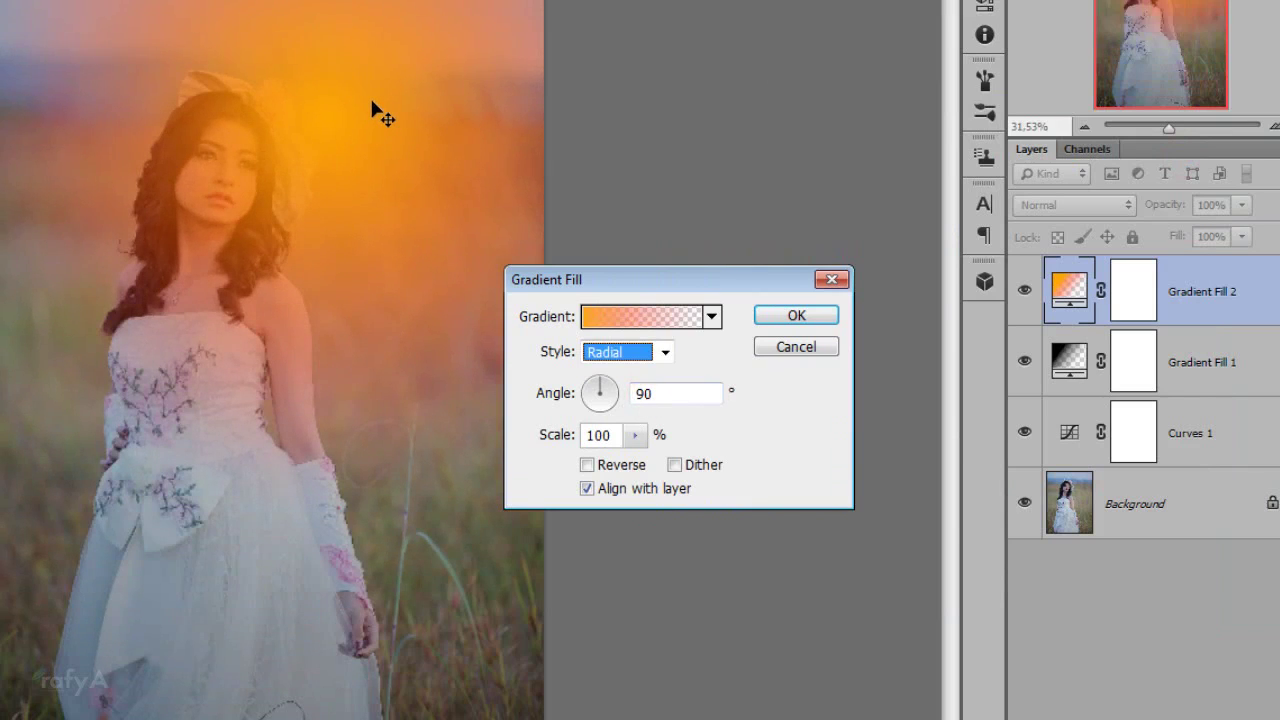
pyautogui.click(769, 318)
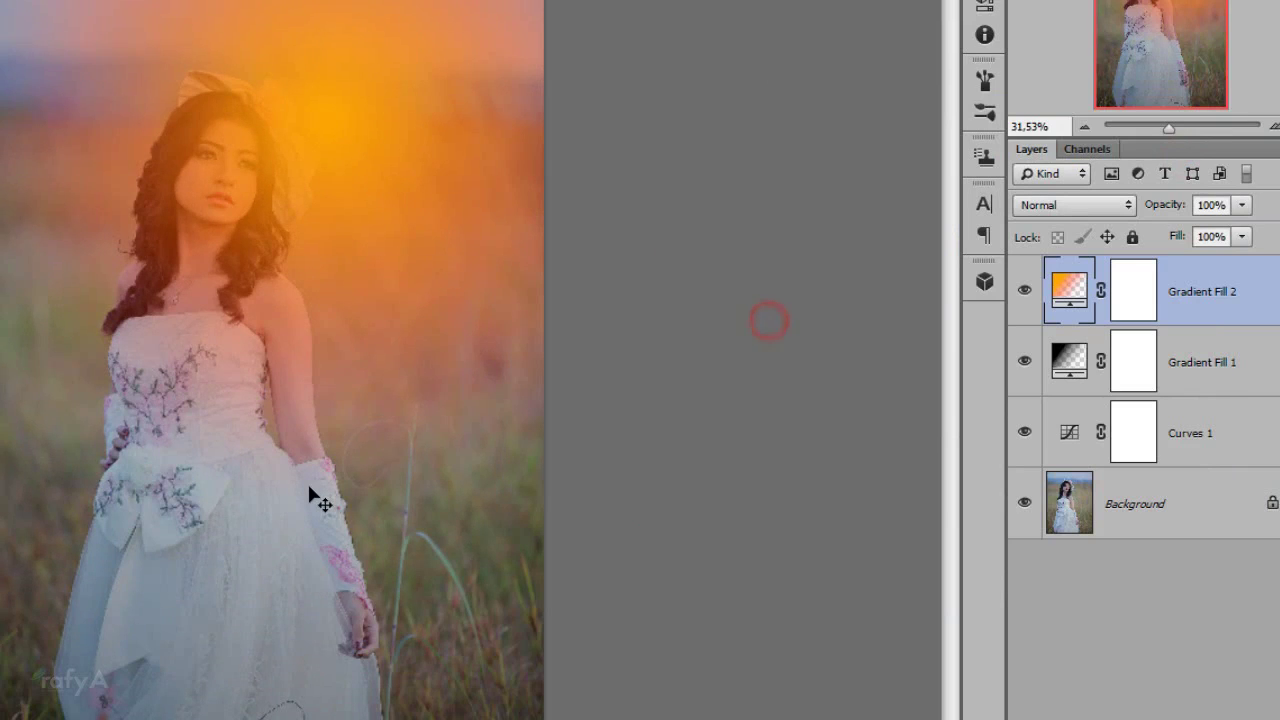
pyautogui.click(1089, 208)
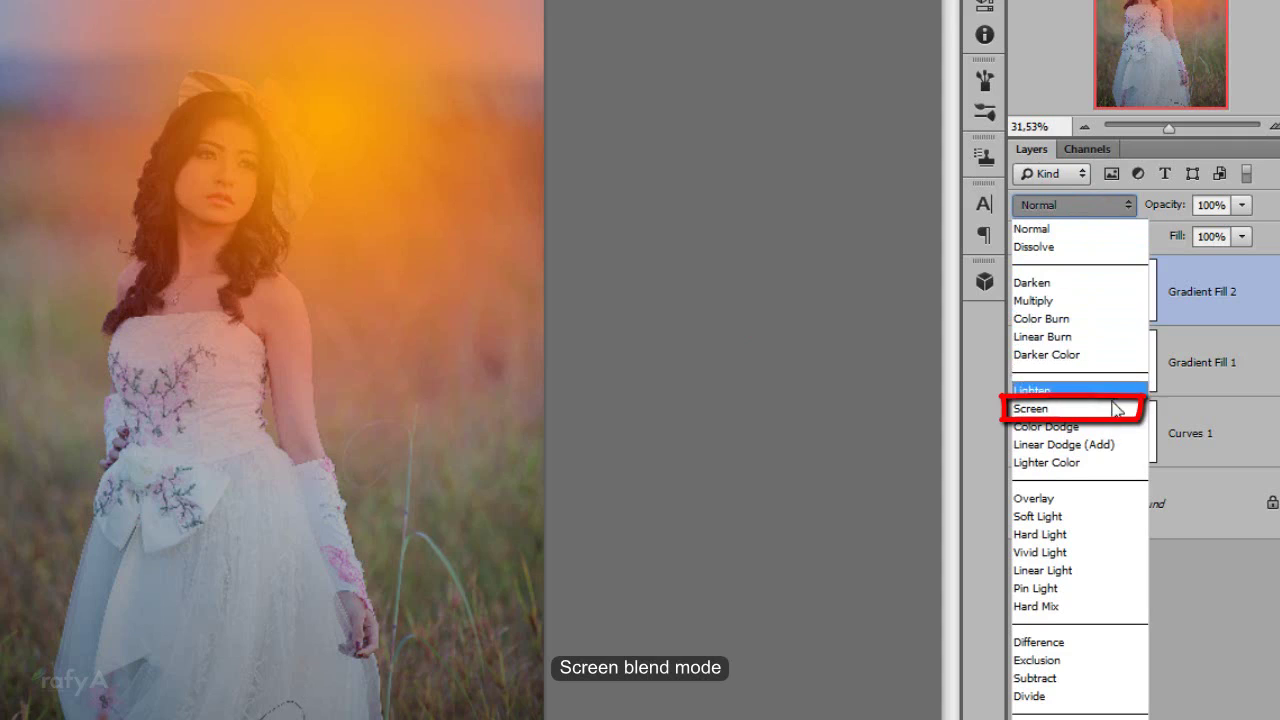
pyautogui.click(1117, 412)
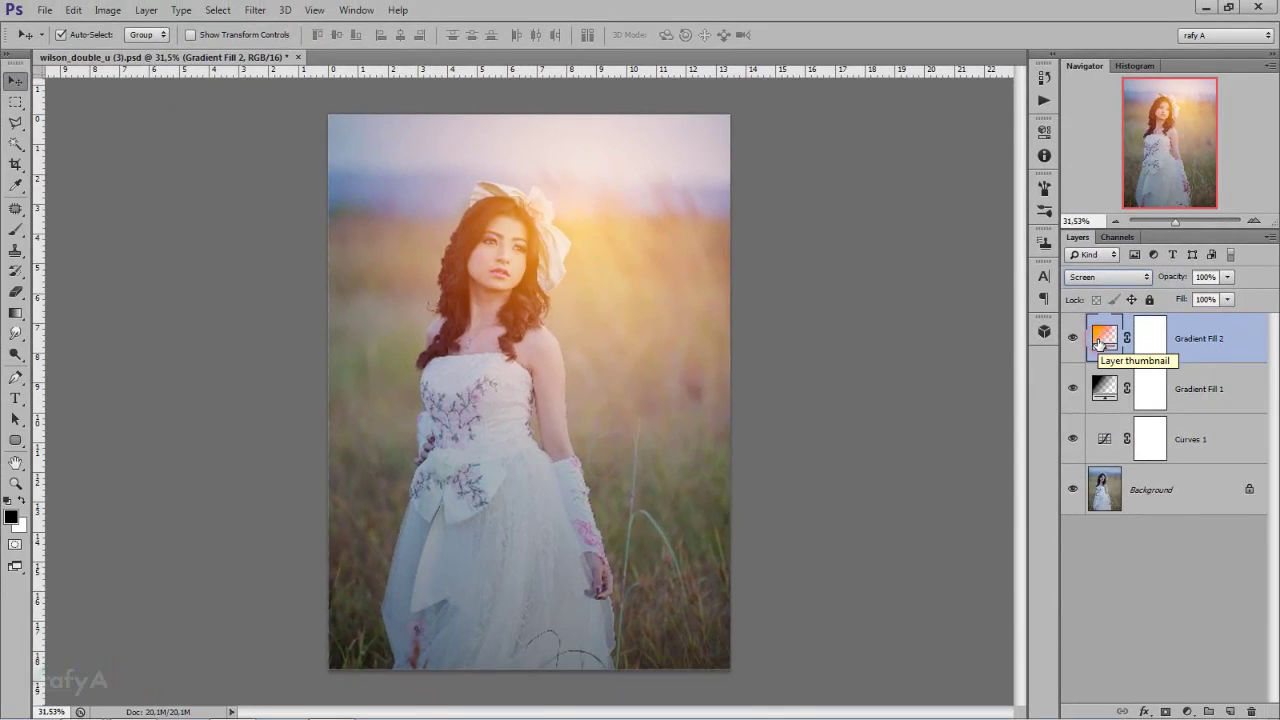
# Move Gradient Fill 2's glow up above the bride's bow near the top edge.
pyautogui.doubleClick(1100, 340)
pyautogui.moveTo(604, 219); pyautogui.dragTo(605, 193)
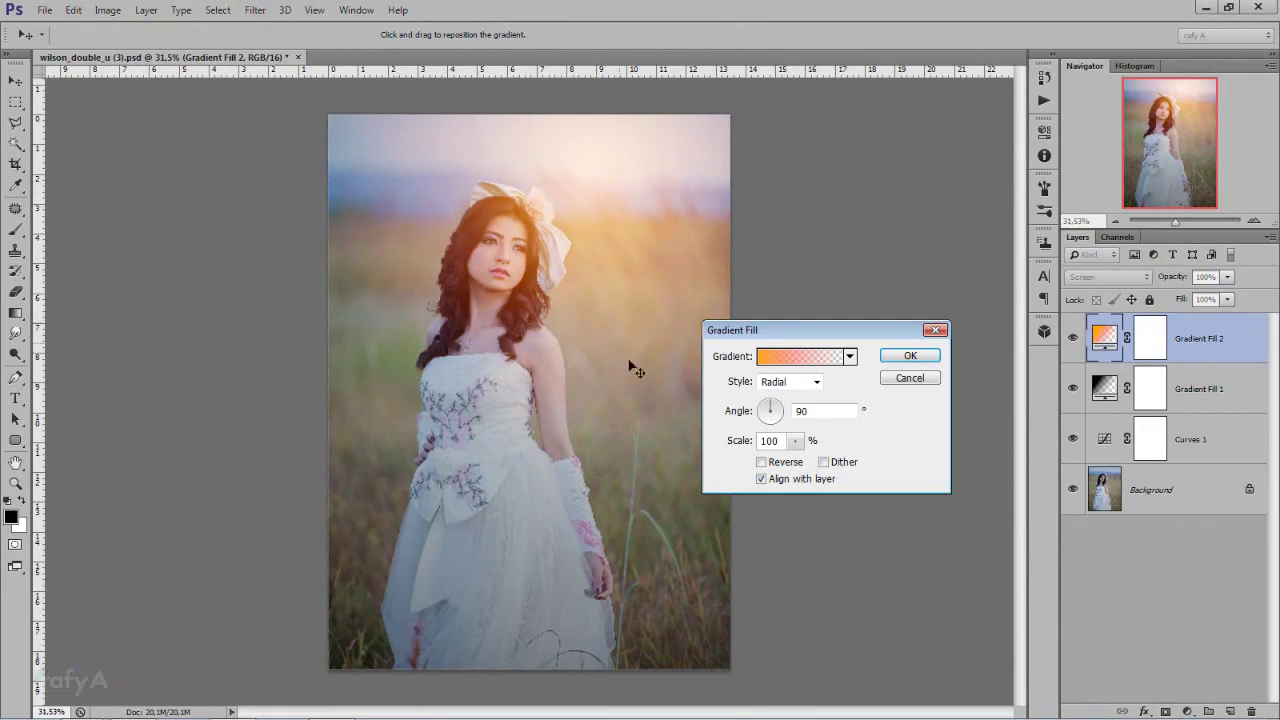
pyautogui.click(903, 357)
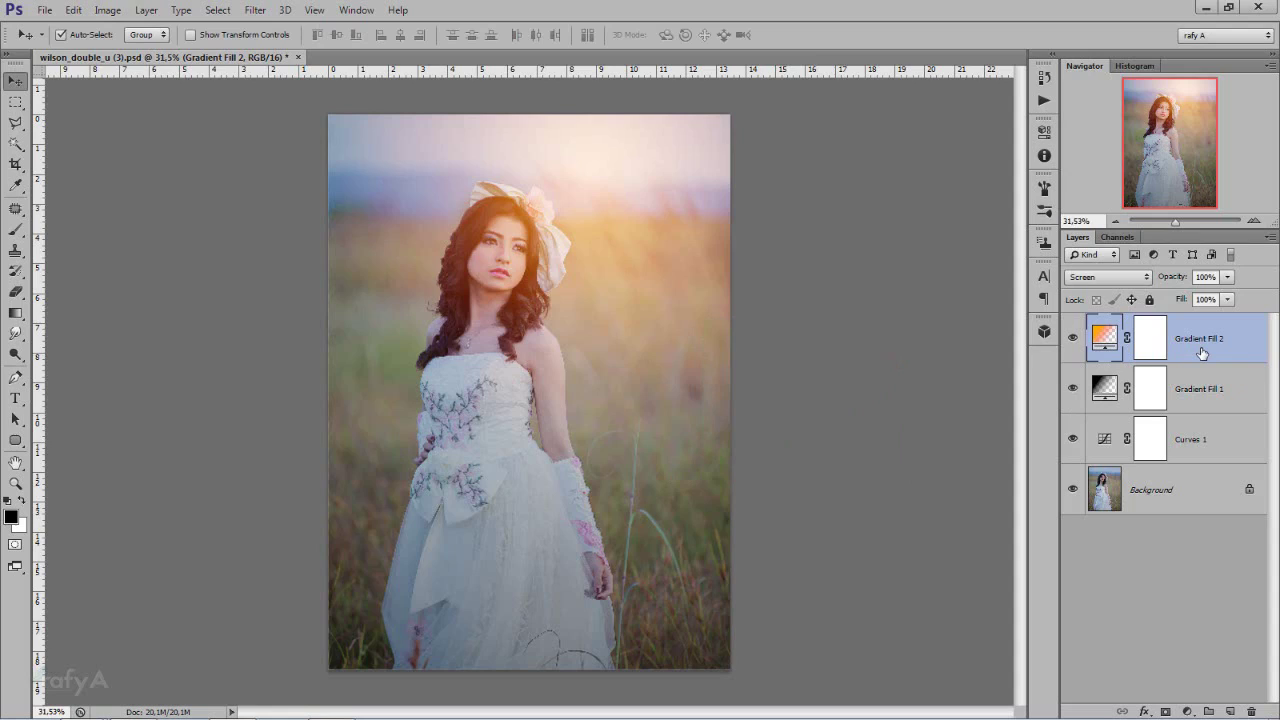
# Duplicate Gradient Fill 2 with Ctrl+J, hide the copy, and target the original's mask.
pyautogui.hotkey('ctrl', 'j')
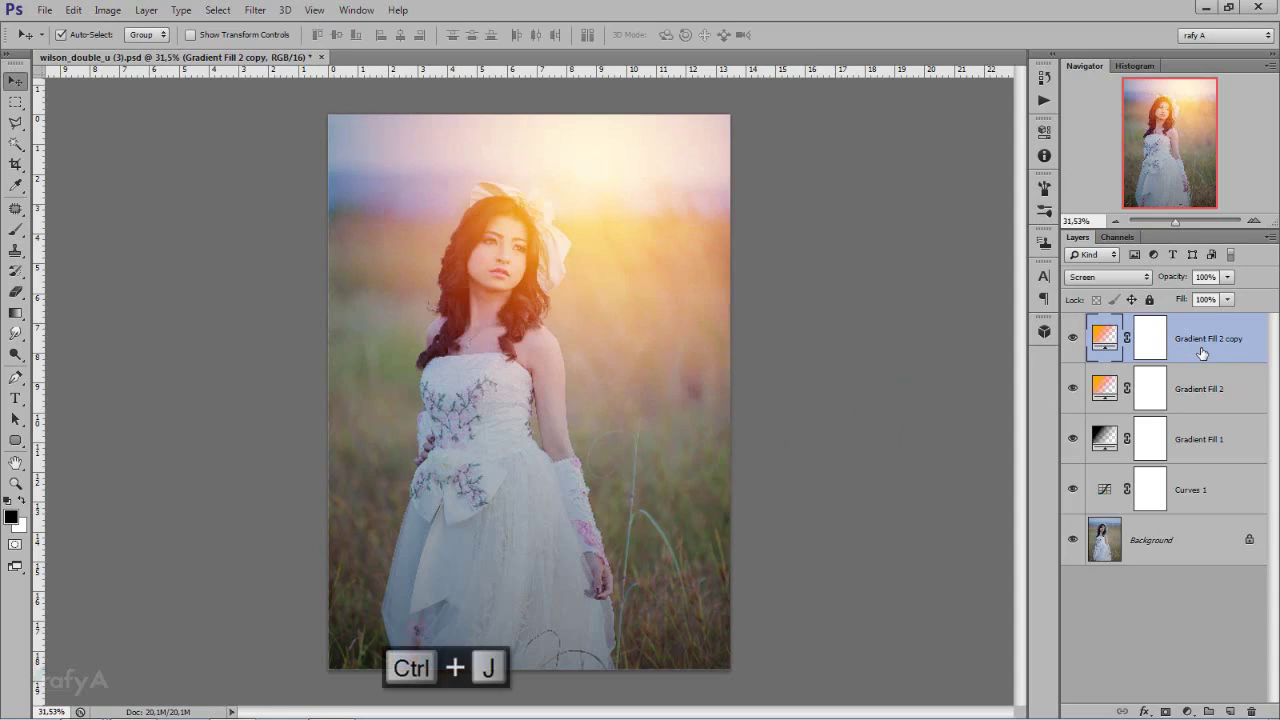
pyautogui.click(1074, 341)
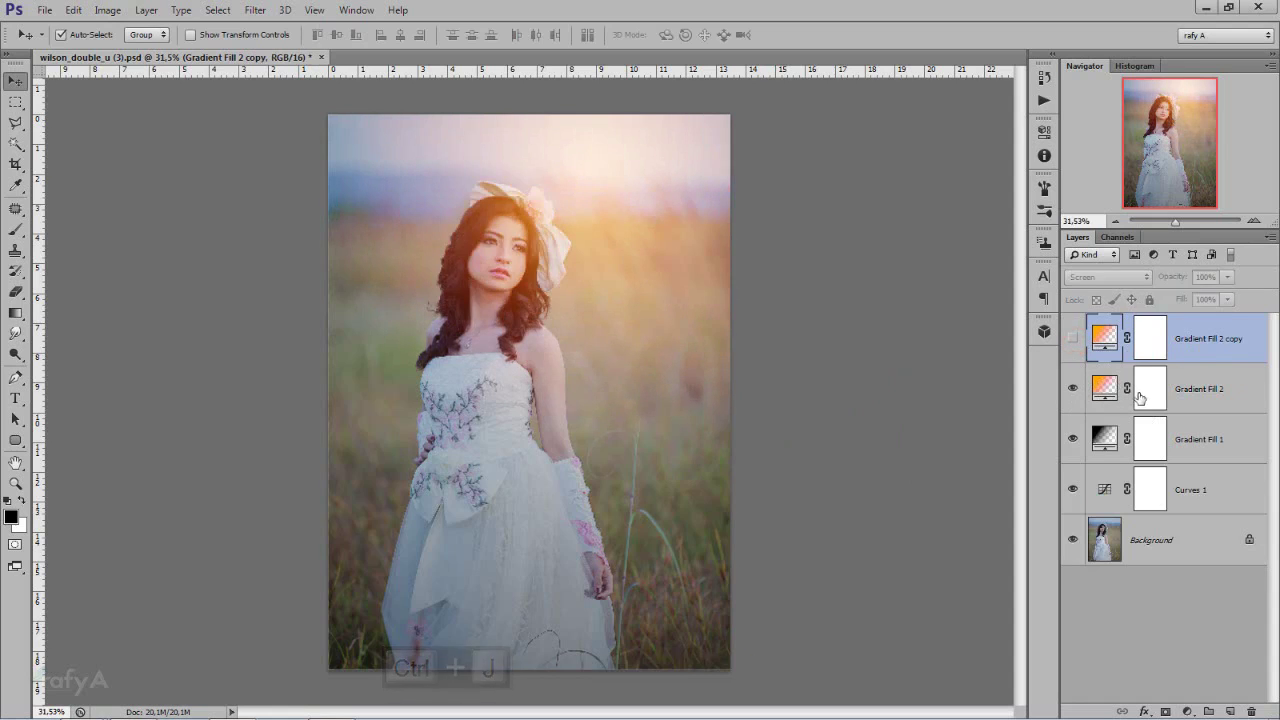
pyautogui.click(1145, 391)
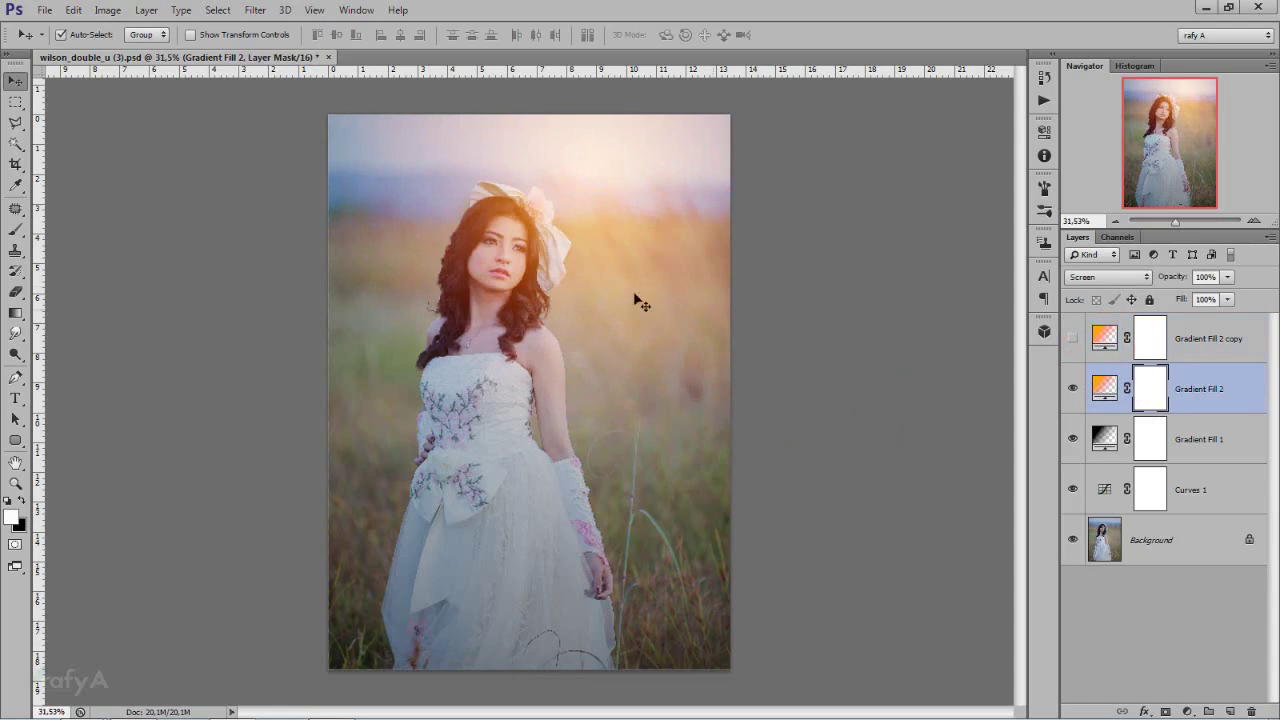
# Zoom in on the bride and switch to the Brush tool.
pyautogui.scroll(2, 522, 262)
pyautogui.scroll(2, 505, 230)
pyautogui.scroll(2, 491, 200)
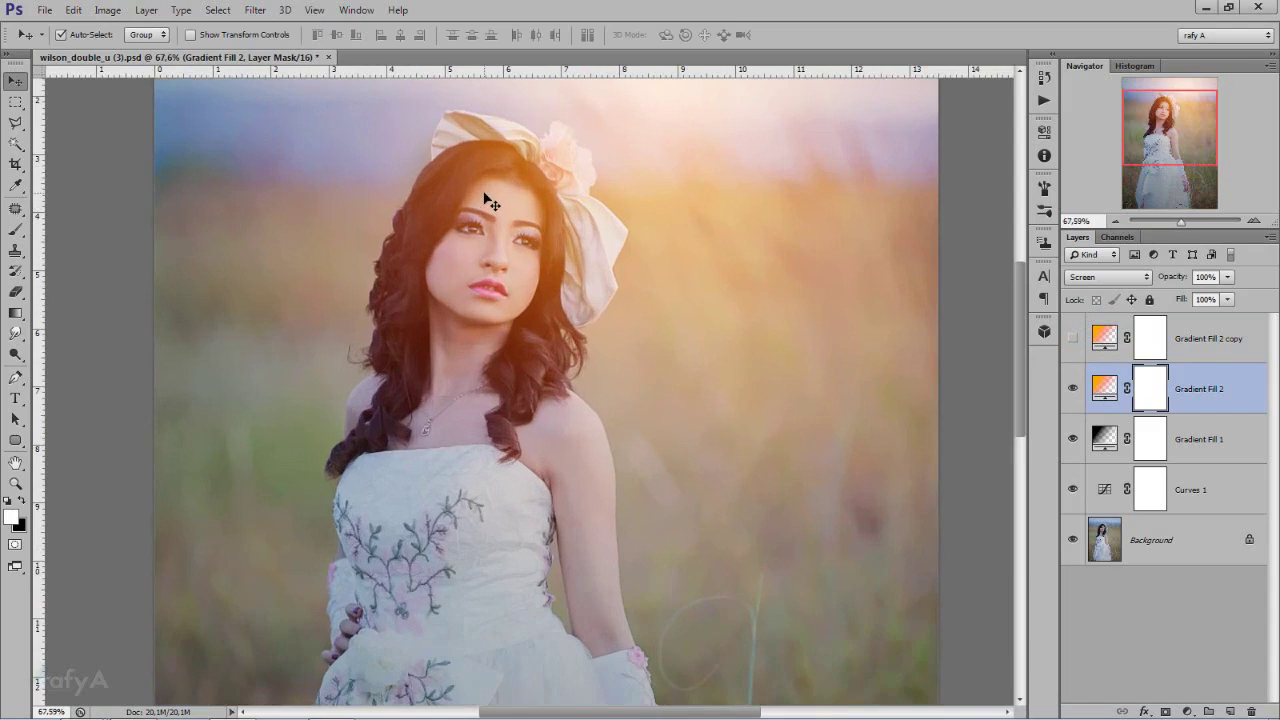
pyautogui.scroll(1, 490, 200)
pyautogui.scroll(1, 490, 200)
pyautogui.scroll(1, 490, 200)
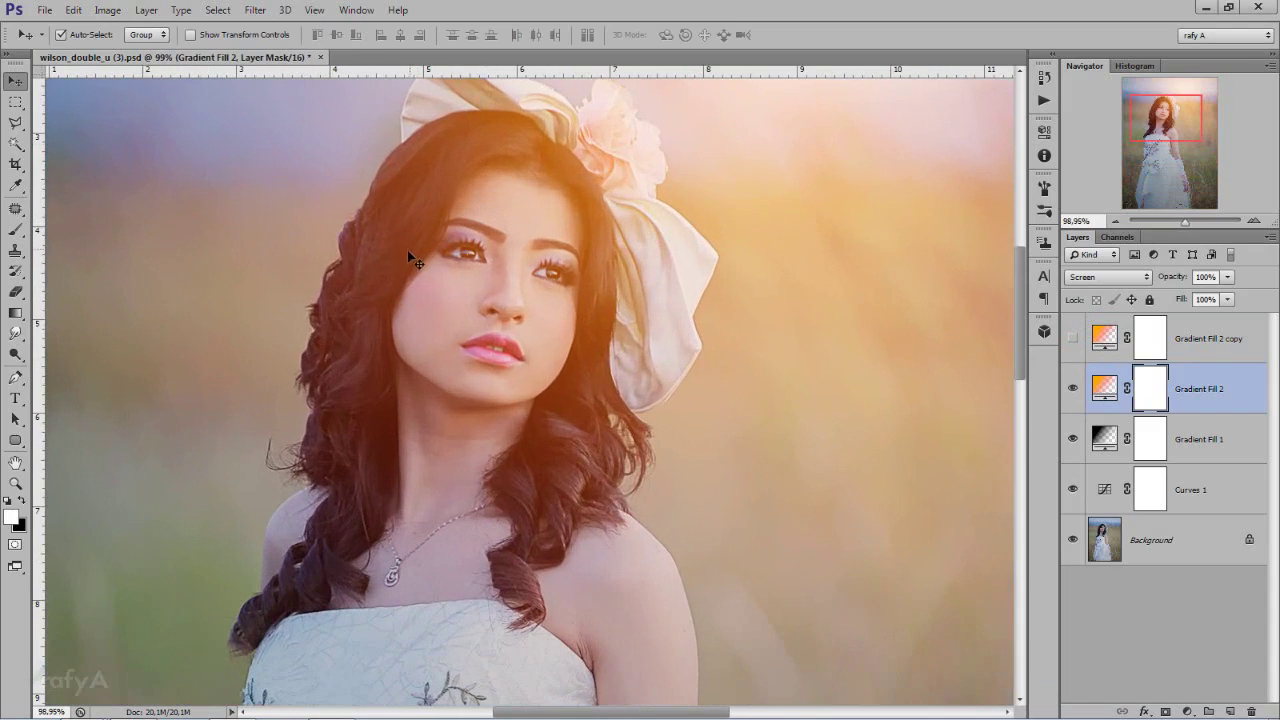
pyautogui.scroll(-1, 408, 251)
pyautogui.click(15, 228)
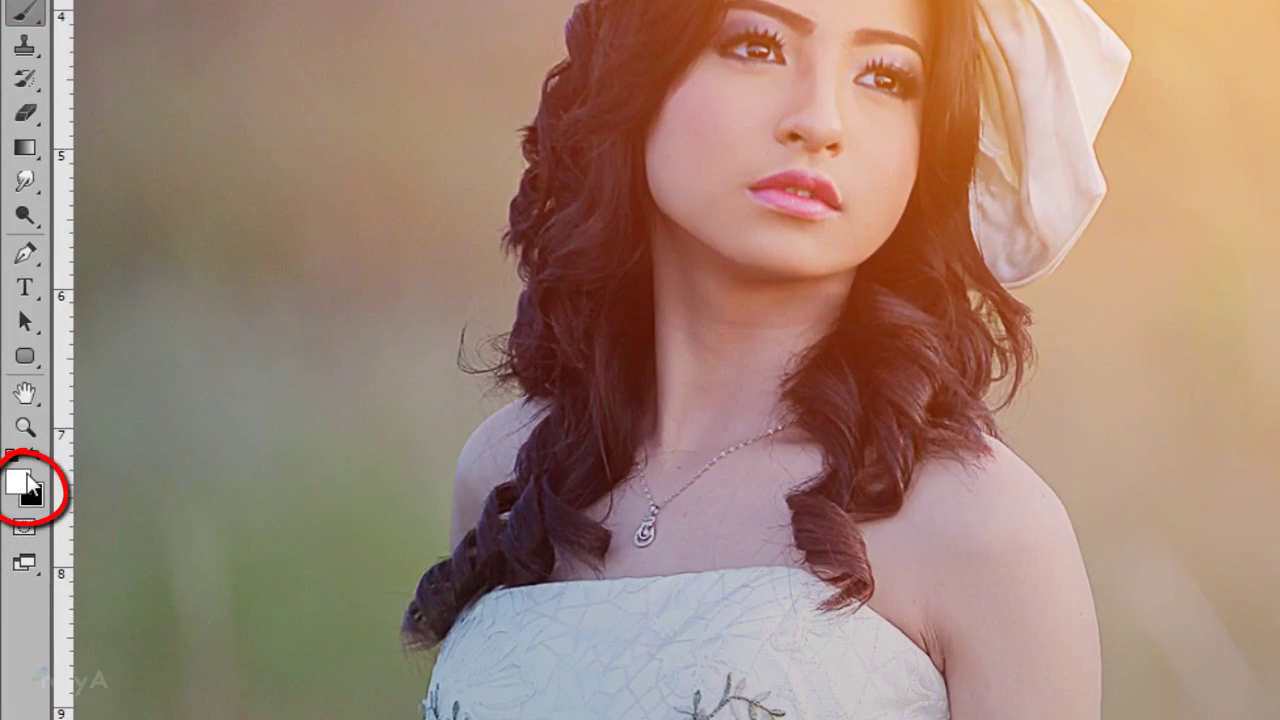
# Set up a black 176 px brush at 100% opacity and 100% flow.
pyautogui.press('x')
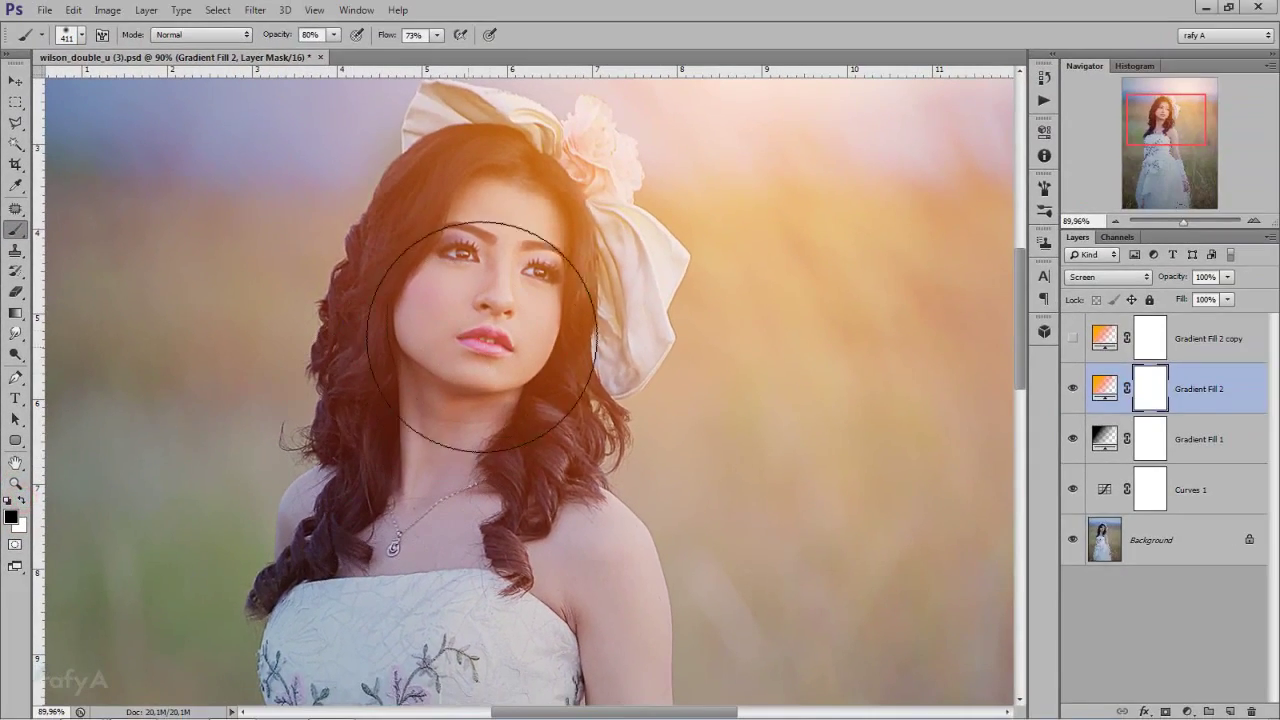
pyautogui.rightClick(528, 300)
pyautogui.moveTo(682, 337); pyautogui.dragTo(657, 340)
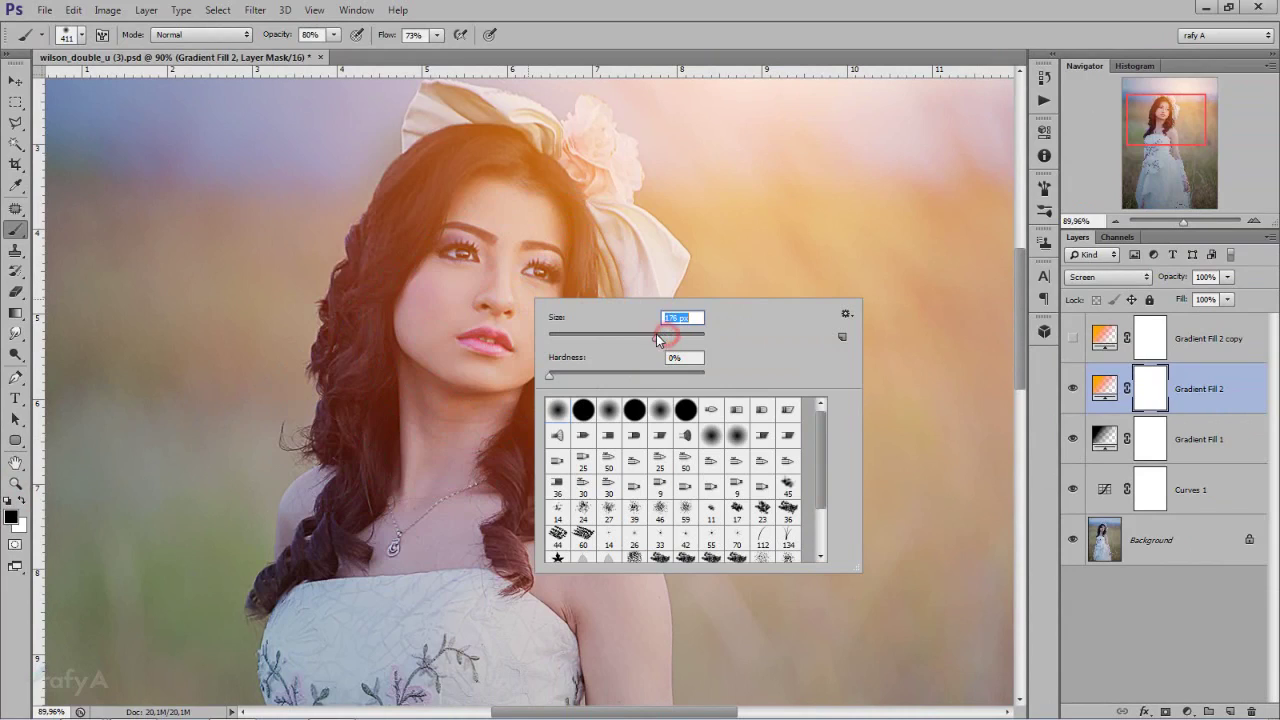
pyautogui.moveTo(277, 35); pyautogui.dragTo(341, 44)
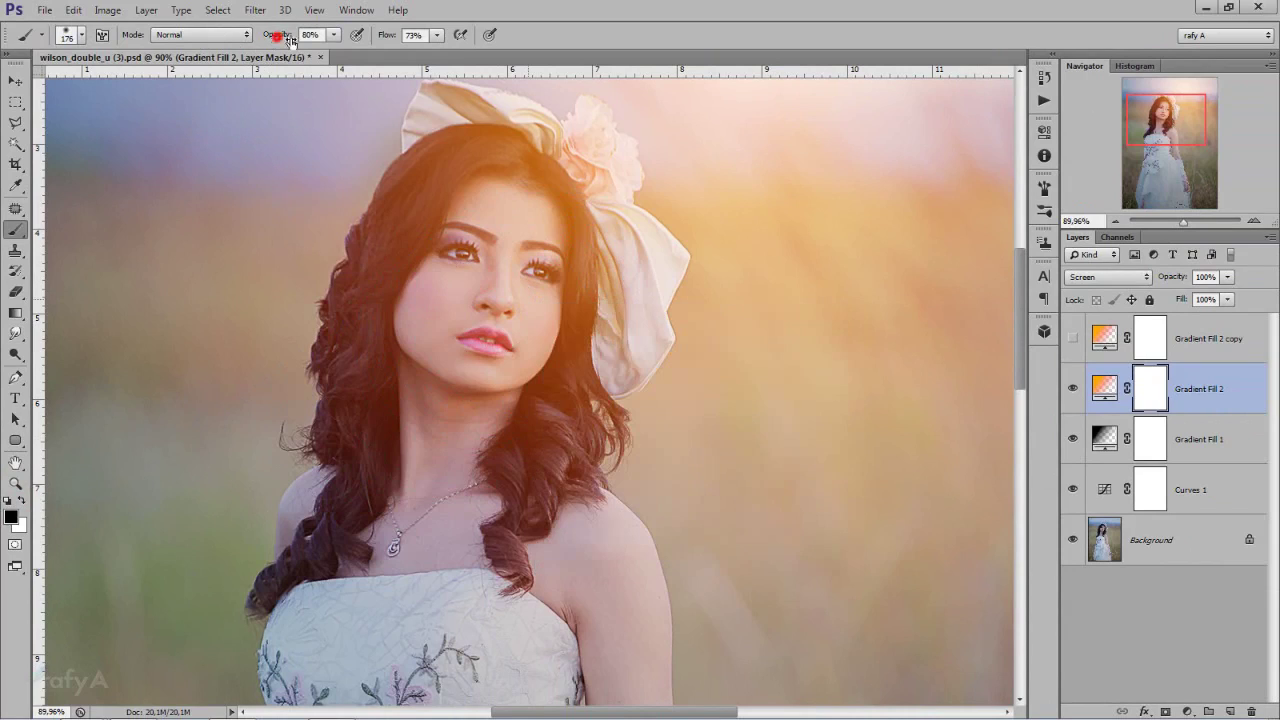
pyautogui.click(436, 35)
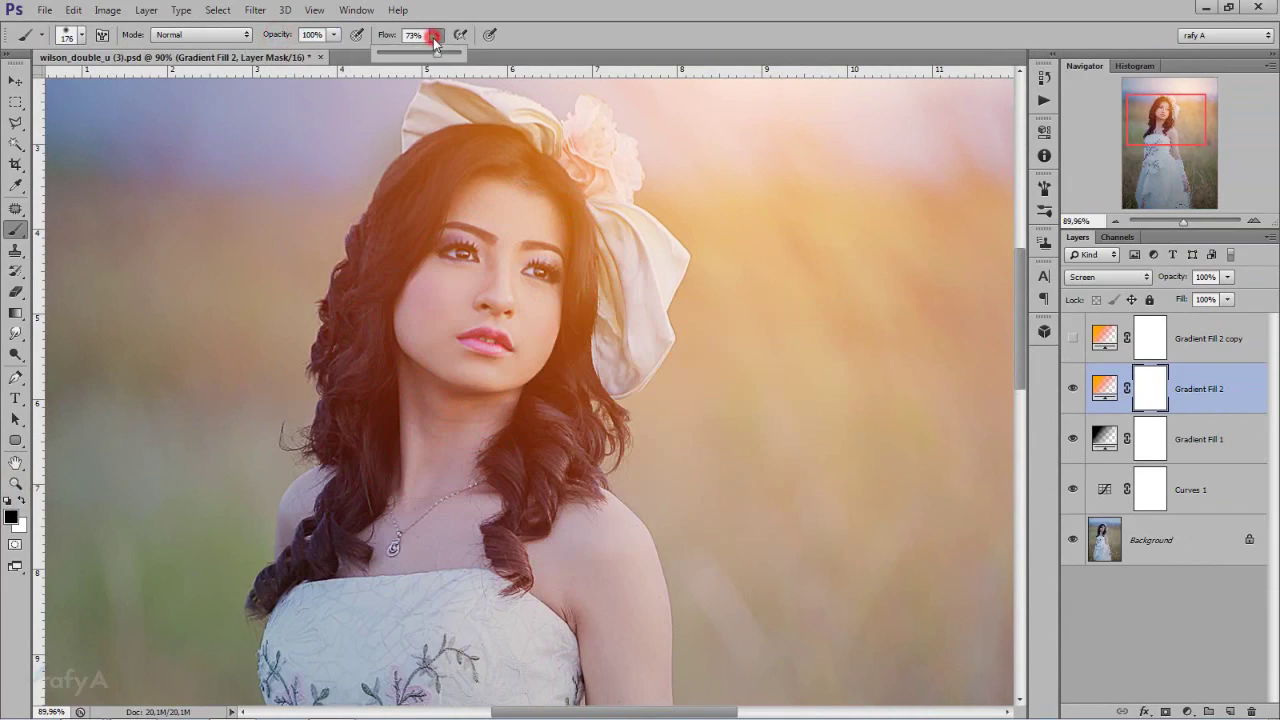
pyautogui.moveTo(438, 52); pyautogui.dragTo(461, 58)
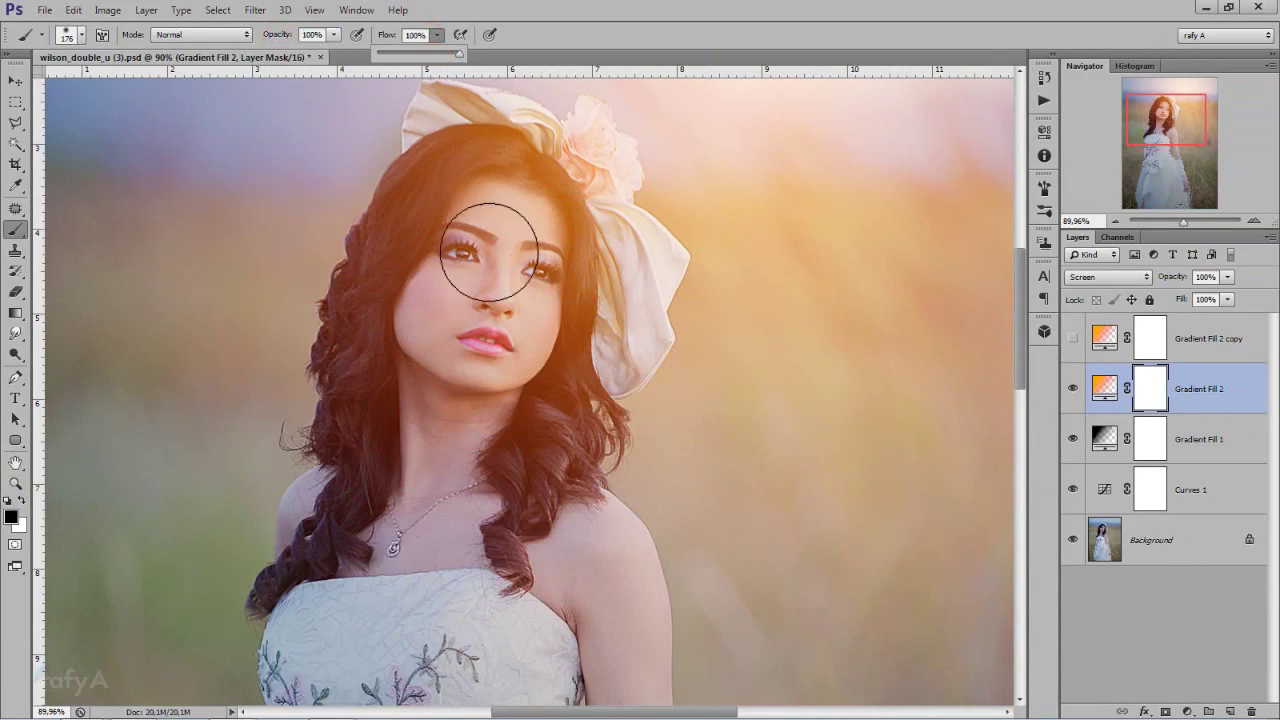
# Mask the glow off the hair, temple, right eye and neck with a 143 px, 24%-hardness brush.
pyautogui.moveTo(407, 375)
pyautogui.mouseDown()
pyautogui.moveTo(313, 603)
pyautogui.moveTo(357, 514)
pyautogui.moveTo(391, 329)
pyautogui.mouseUp()
pyautogui.rightClick(398, 336)
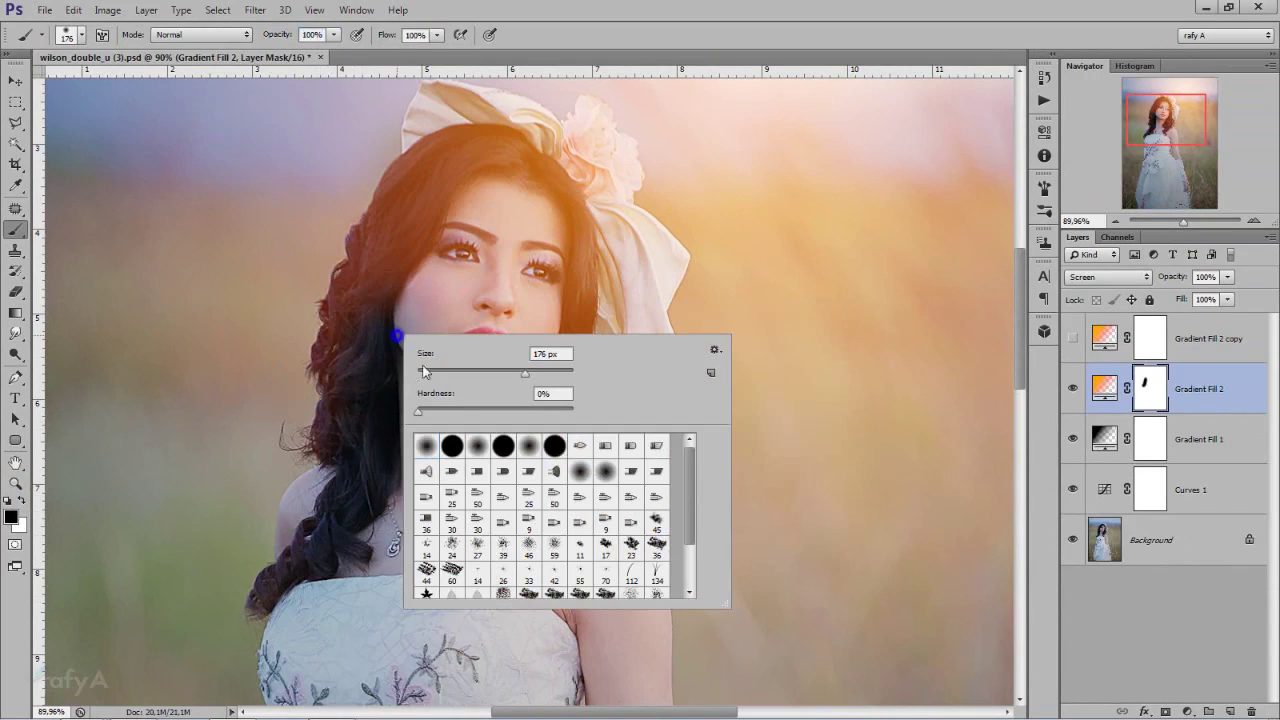
pyautogui.click(455, 411)
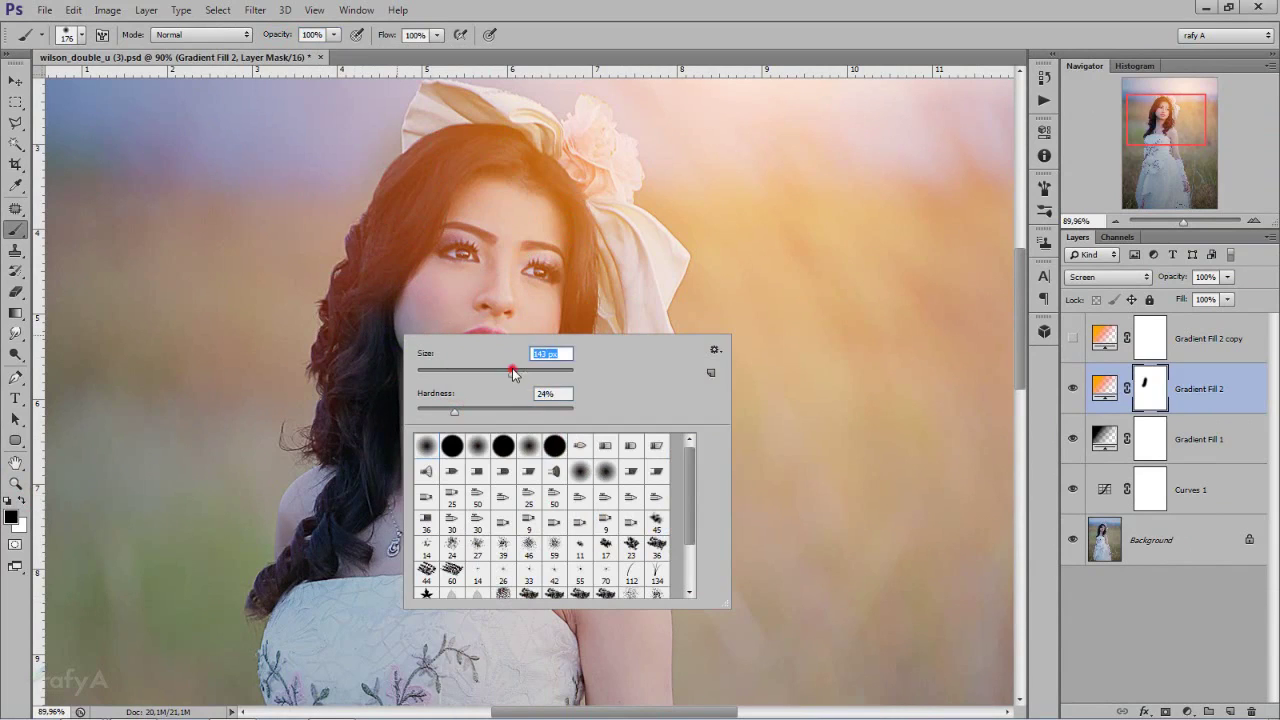
pyautogui.click(380, 285)
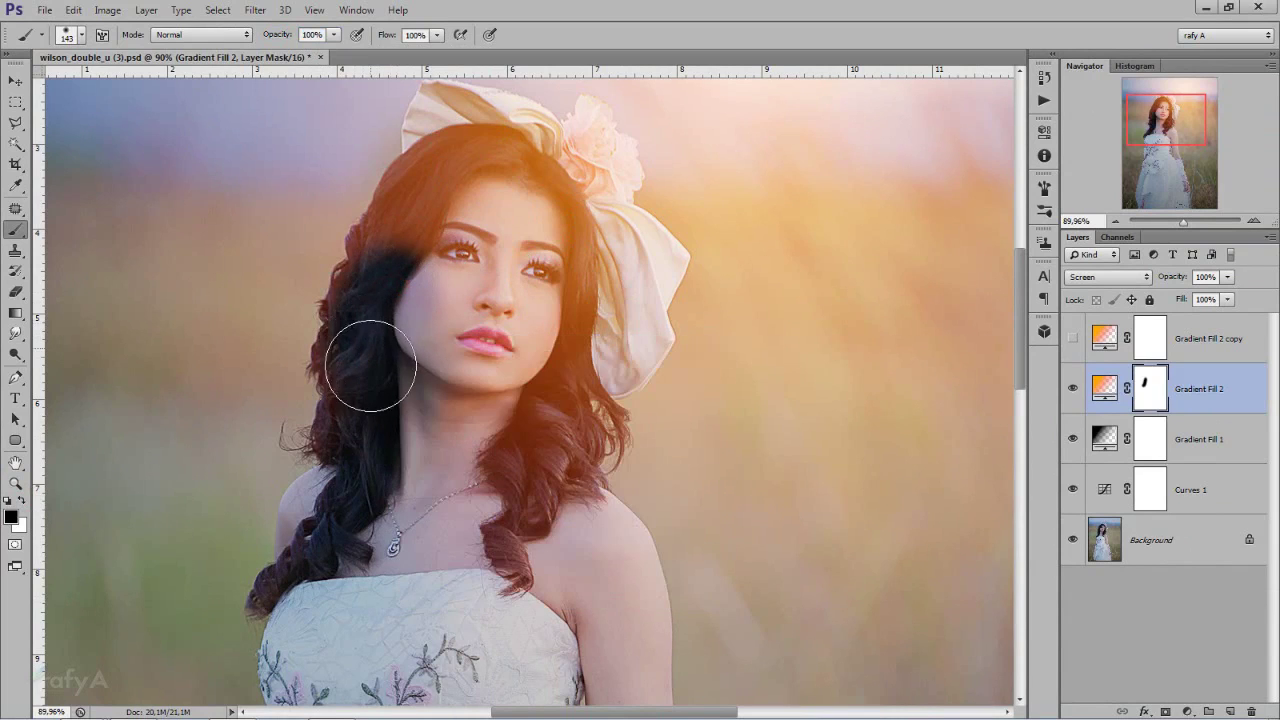
pyautogui.moveTo(366, 349)
pyautogui.mouseDown()
pyautogui.moveTo(394, 258)
pyautogui.moveTo(462, 162)
pyautogui.moveTo(461, 308)
pyautogui.moveTo(429, 280)
pyautogui.moveTo(553, 308)
pyautogui.moveTo(568, 395)
pyautogui.moveTo(590, 400)
pyautogui.moveTo(600, 430)
pyautogui.moveTo(585, 490)
pyautogui.moveTo(560, 478)
pyautogui.moveTo(515, 593)
pyautogui.mouseUp()
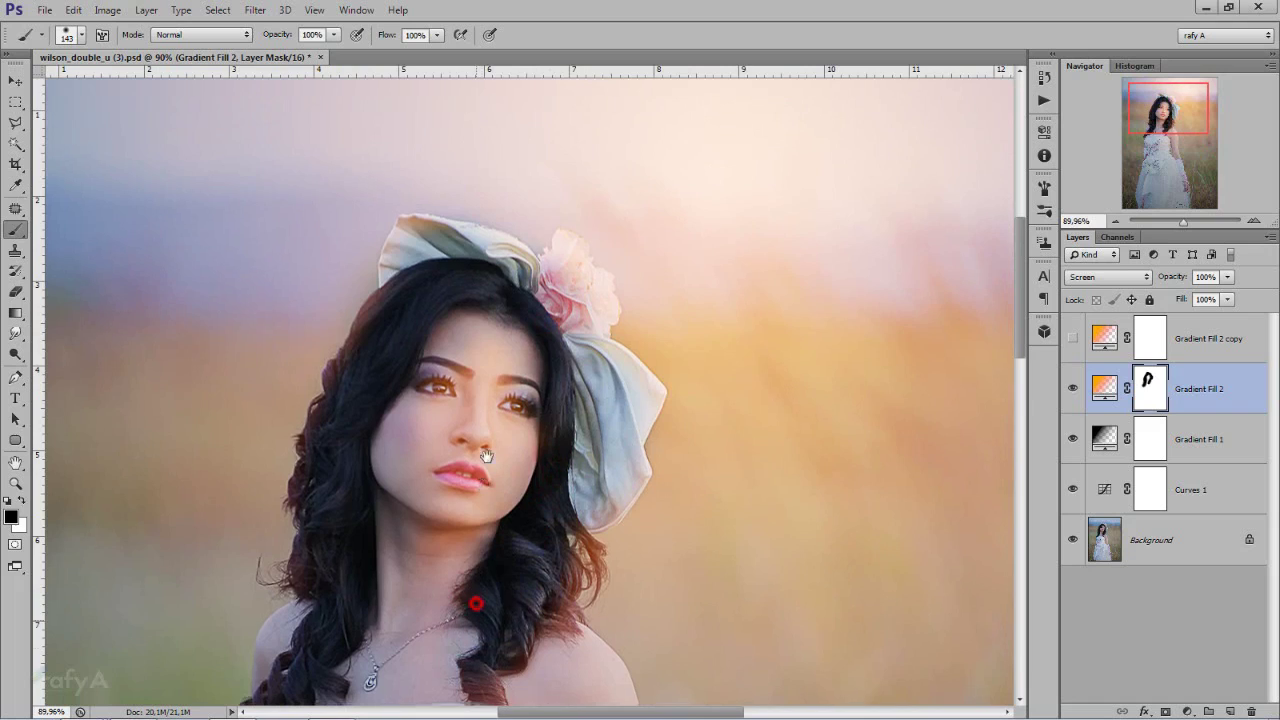
pyautogui.moveTo(466, 600); pyautogui.dragTo(486, 404)
pyautogui.moveTo(496, 152); pyautogui.dragTo(530, 230)
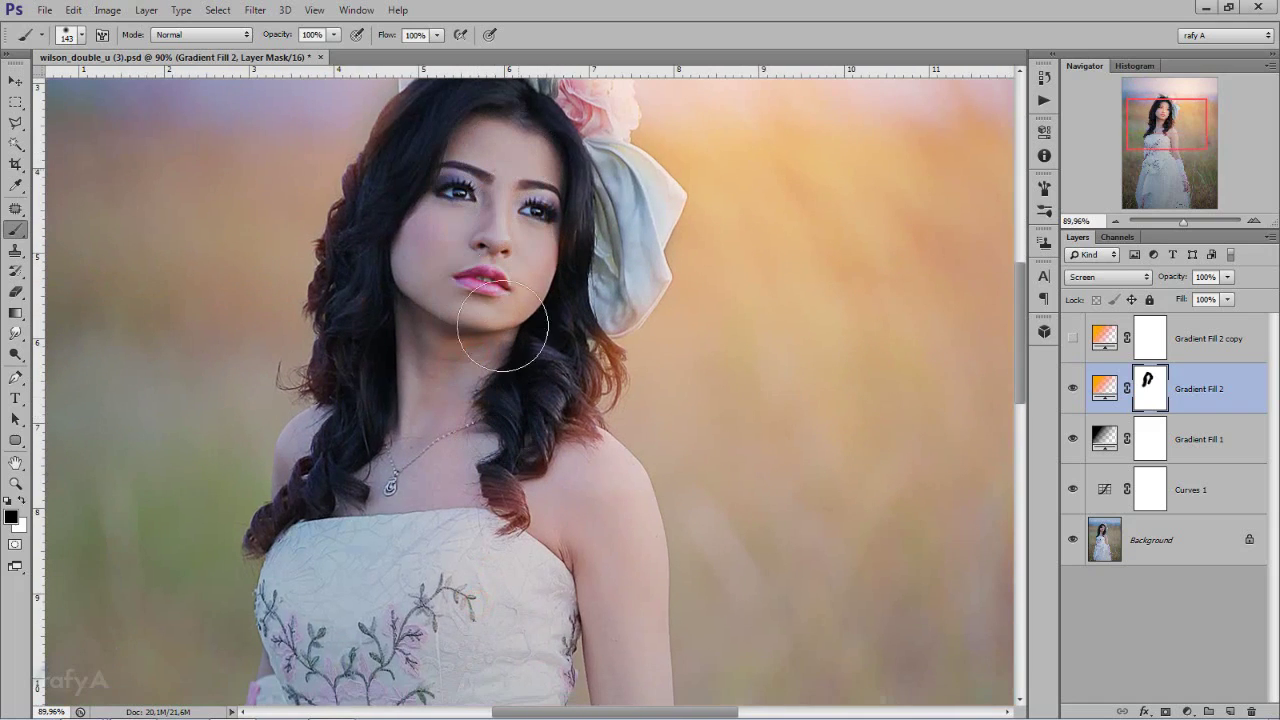
pyautogui.moveTo(479, 402); pyautogui.dragTo(515, 475)
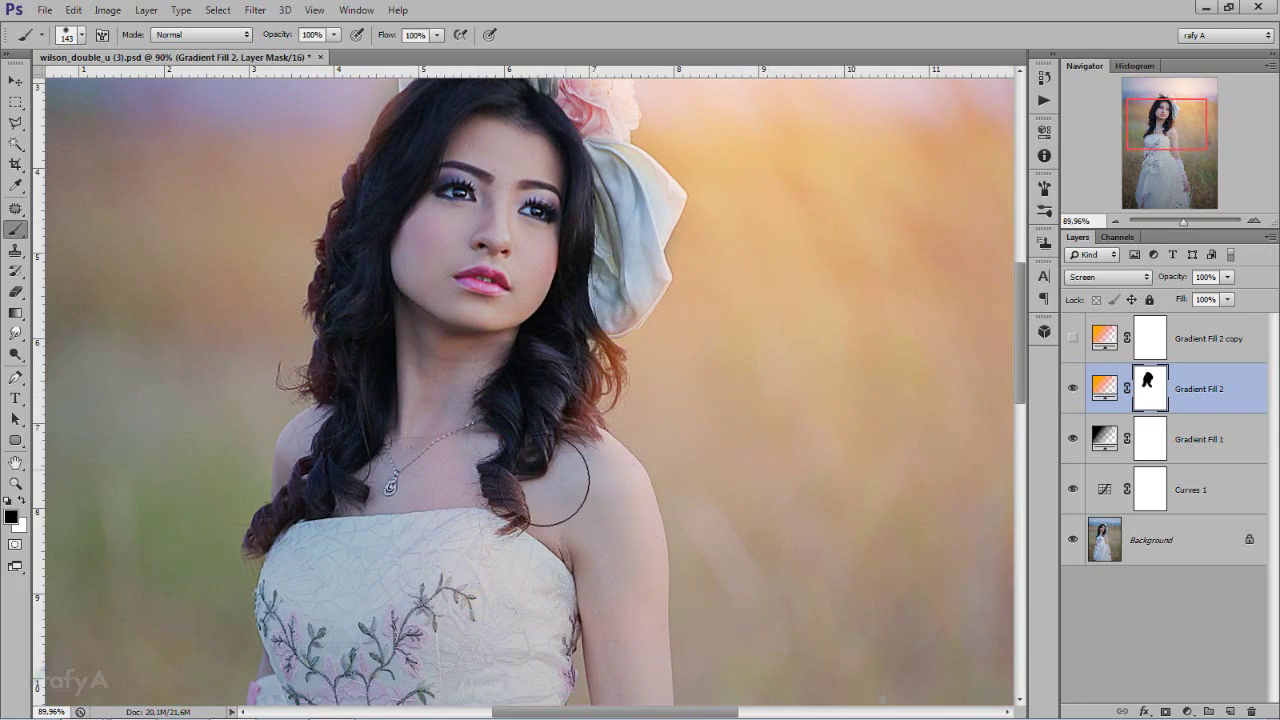
# Mask the glow off the bride's arm and the hair beside her face.
pyautogui.moveTo(566, 495); pyautogui.dragTo(546, 317)
pyautogui.moveTo(566, 373); pyautogui.dragTo(611, 600)
pyautogui.scroll(-1, 469, 476)
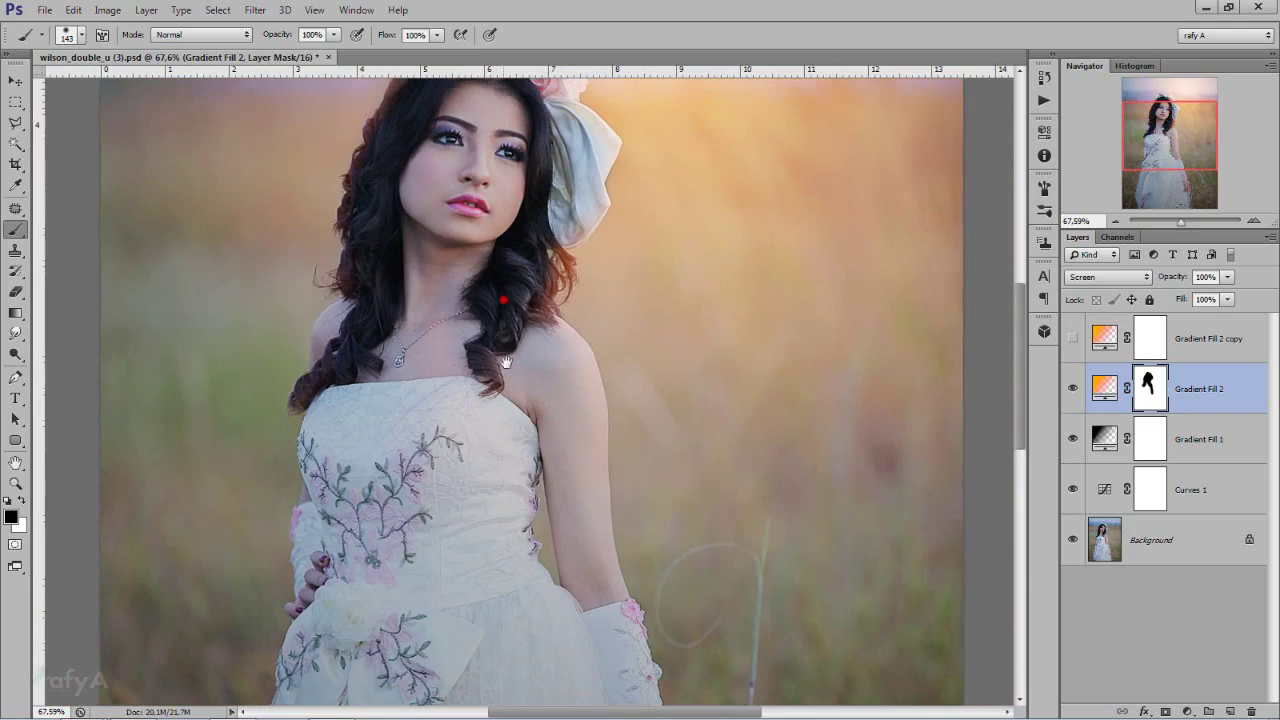
pyautogui.moveTo(502, 292); pyautogui.dragTo(514, 457)
pyautogui.moveTo(466, 251); pyautogui.dragTo(432, 258)
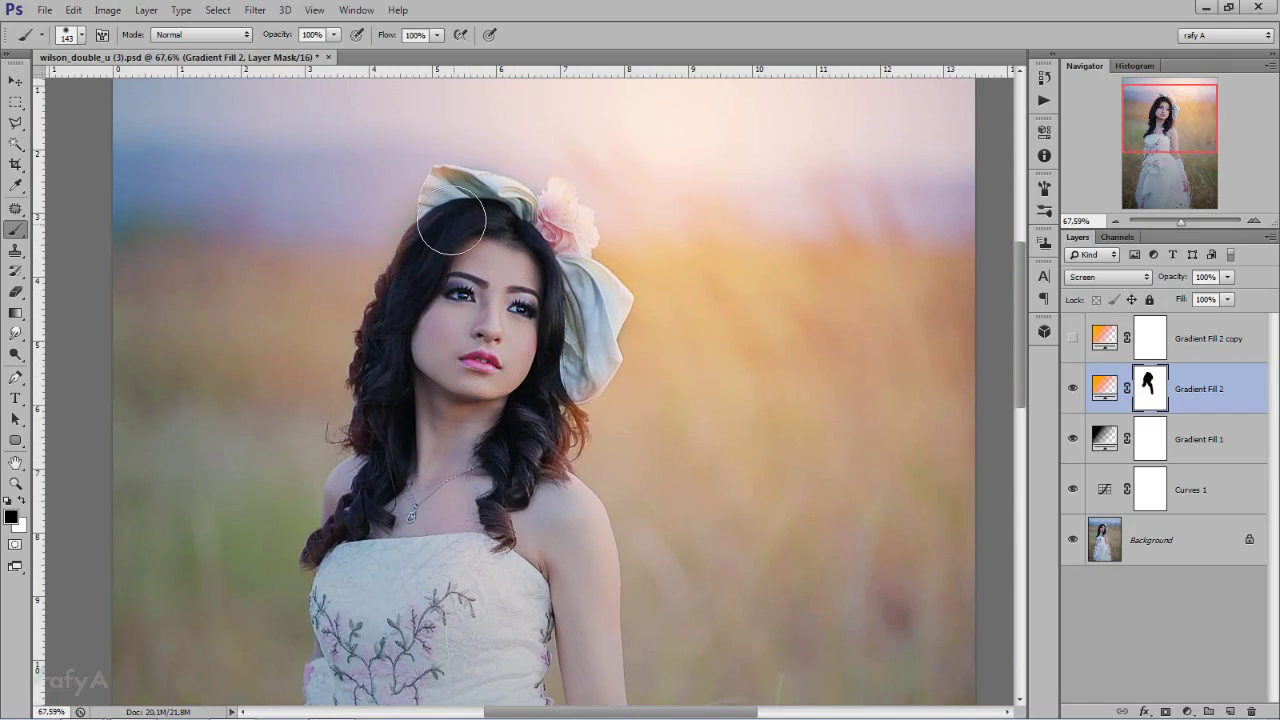
pyautogui.scroll(-1, 450, 220)
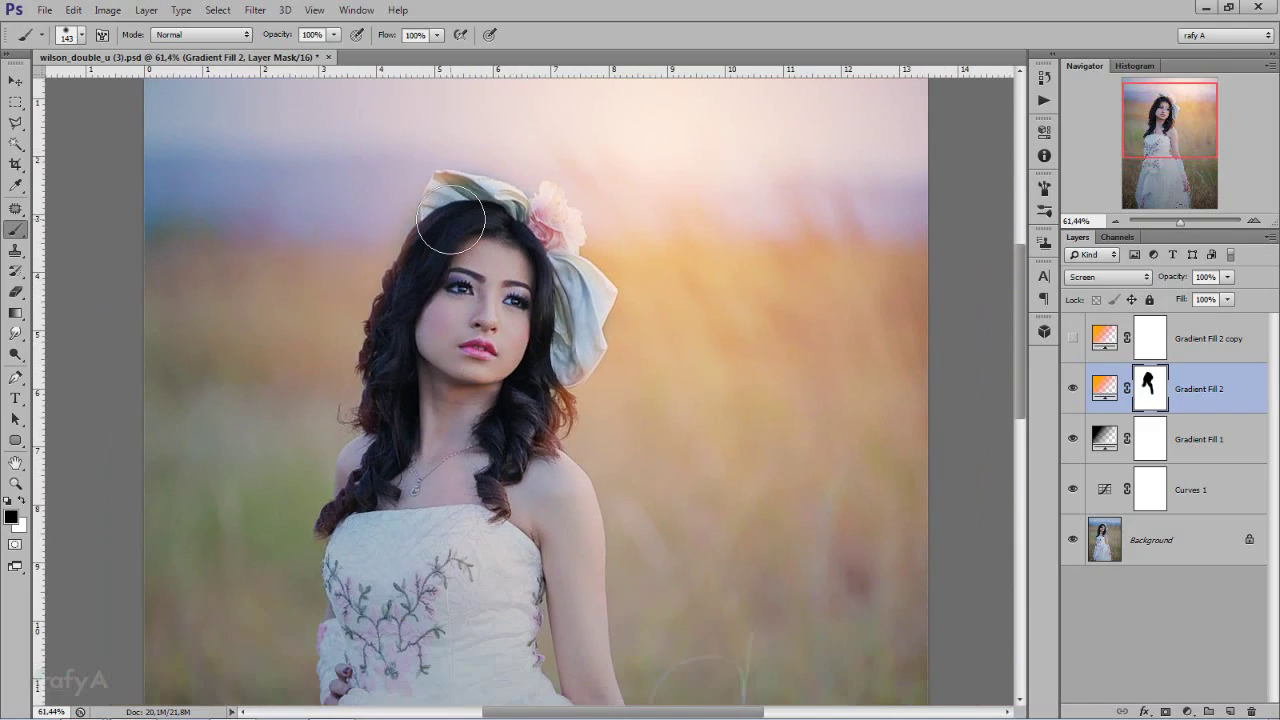
# Show Gradient Fill 2 copy, zoom out to compare the stronger glow, and select that layer.
pyautogui.click(1072, 339)
pyautogui.scroll(-1, 498, 357)
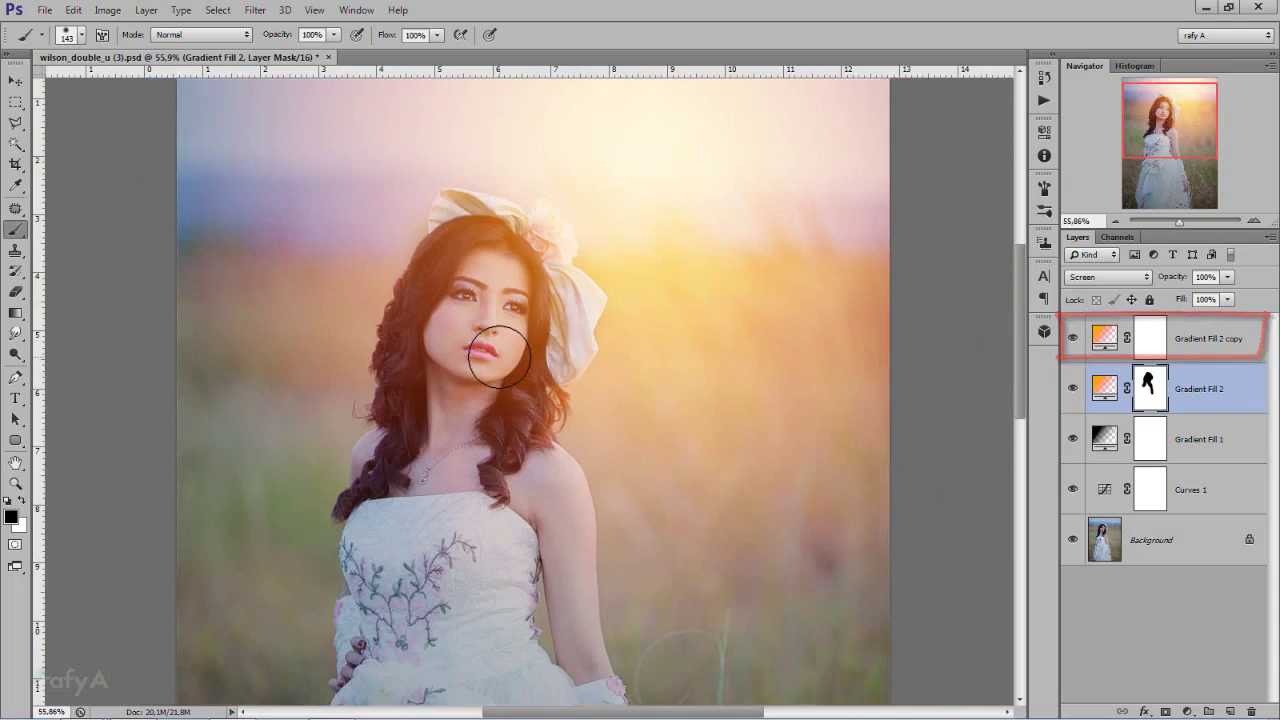
pyautogui.scroll(-1, 498, 357)
pyautogui.scroll(-1, 498, 357)
pyautogui.scroll(-1, 498, 357)
pyautogui.scroll(-1, 500, 357)
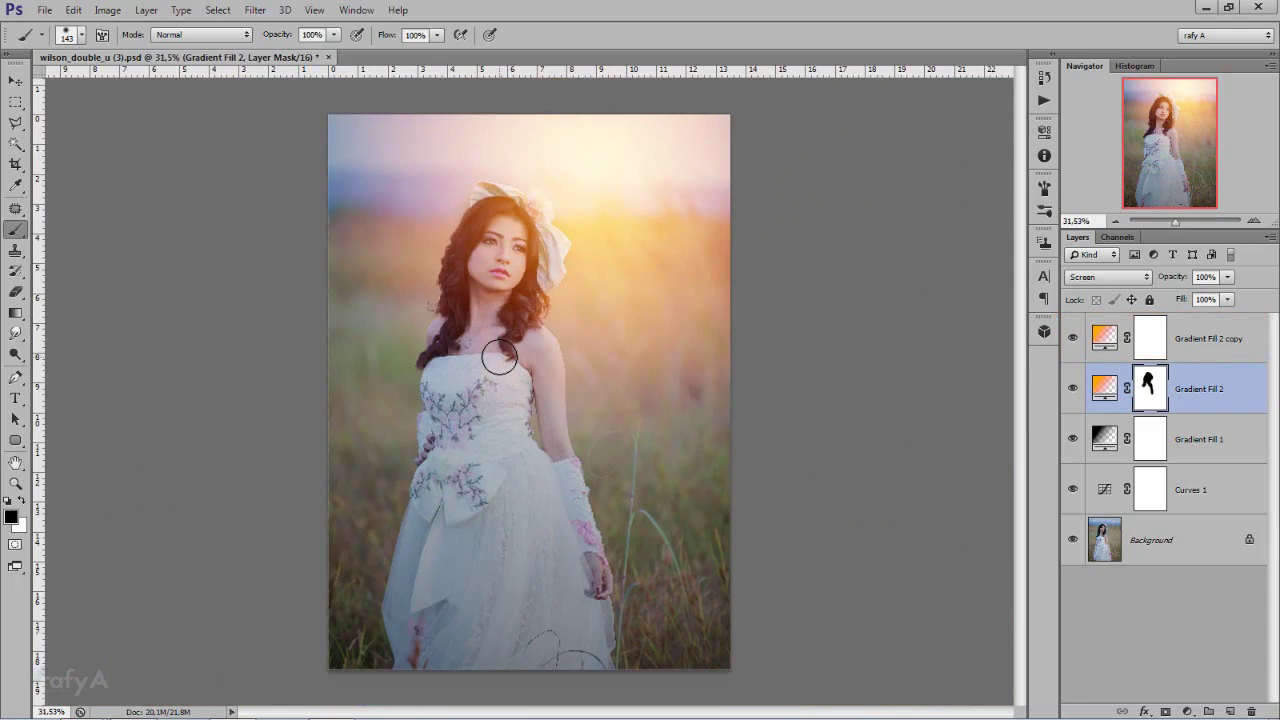
pyautogui.click(1073, 339)
pyautogui.click(1185, 341)
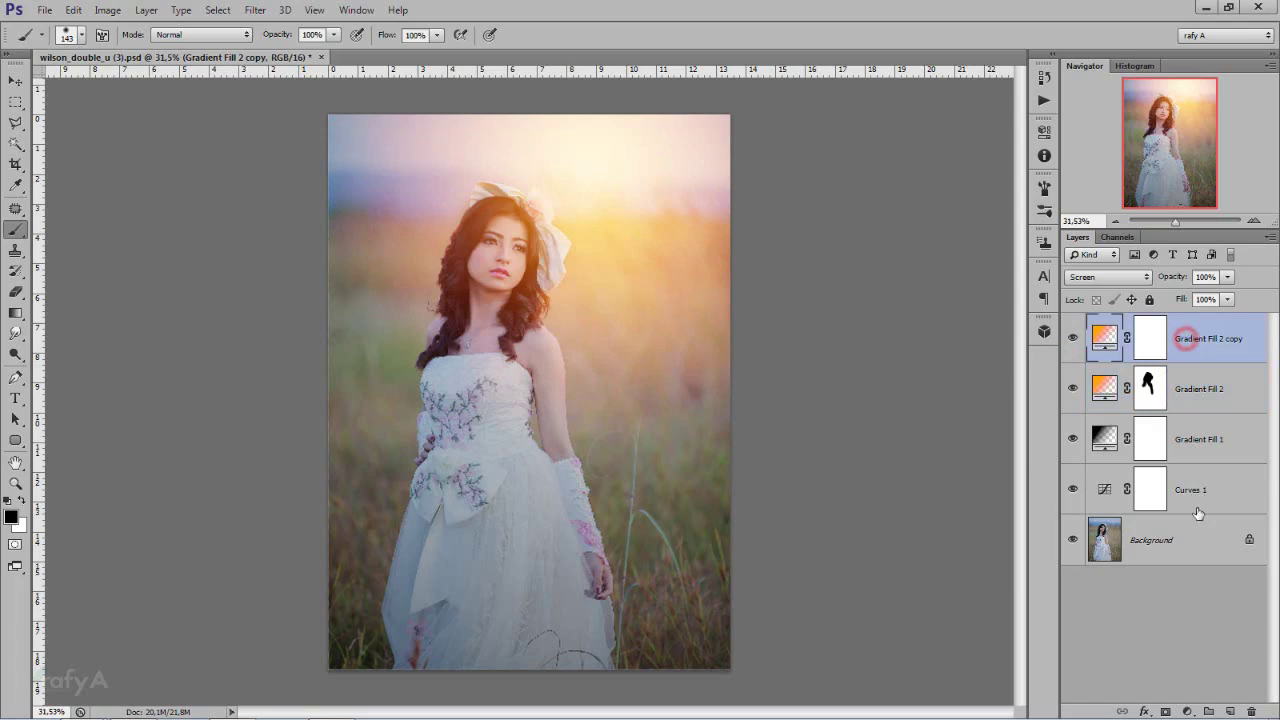
# Add a new empty layer and set the foreground colour to bright saturated magenta.
pyautogui.click(1230, 711)
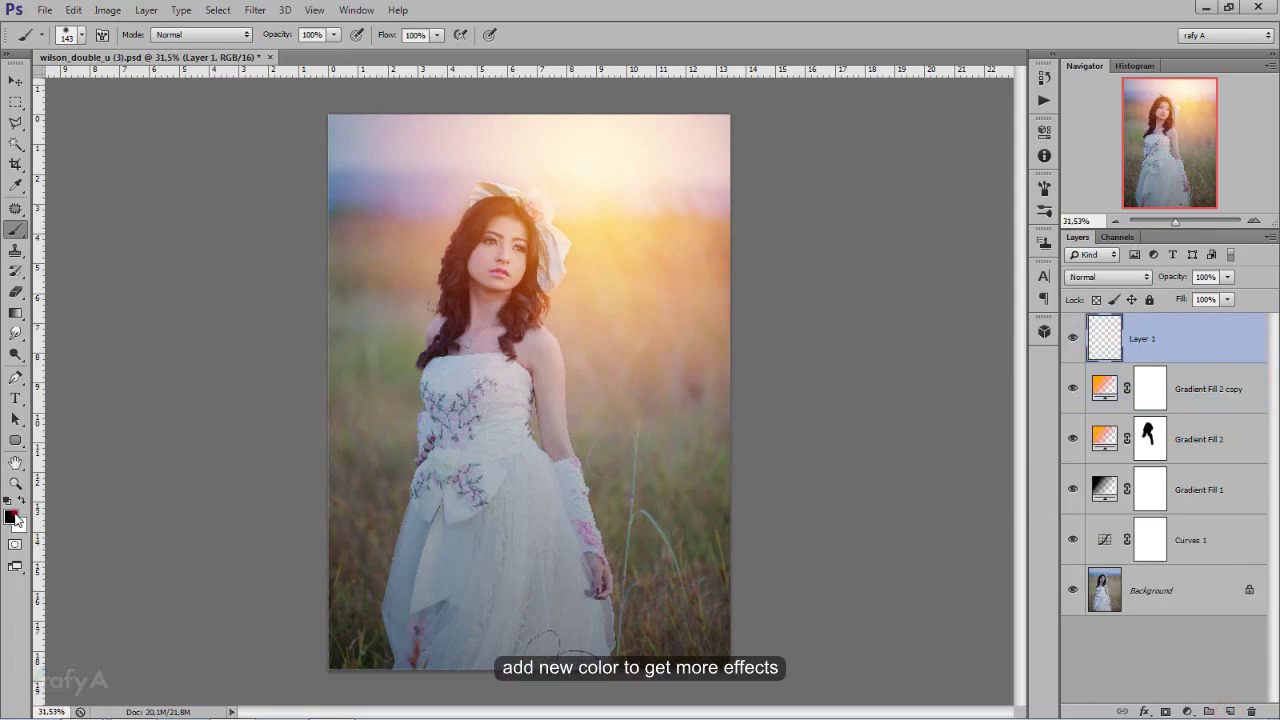
pyautogui.click(11, 516)
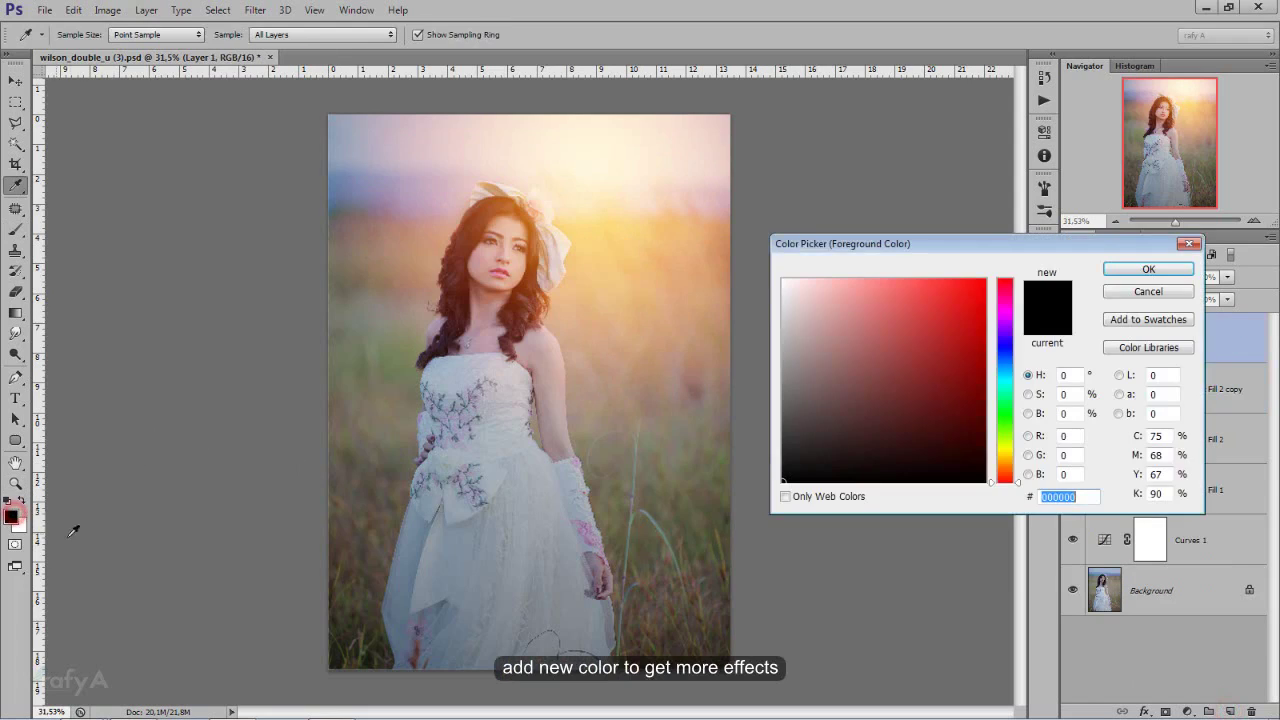
pyautogui.click(1006, 314)
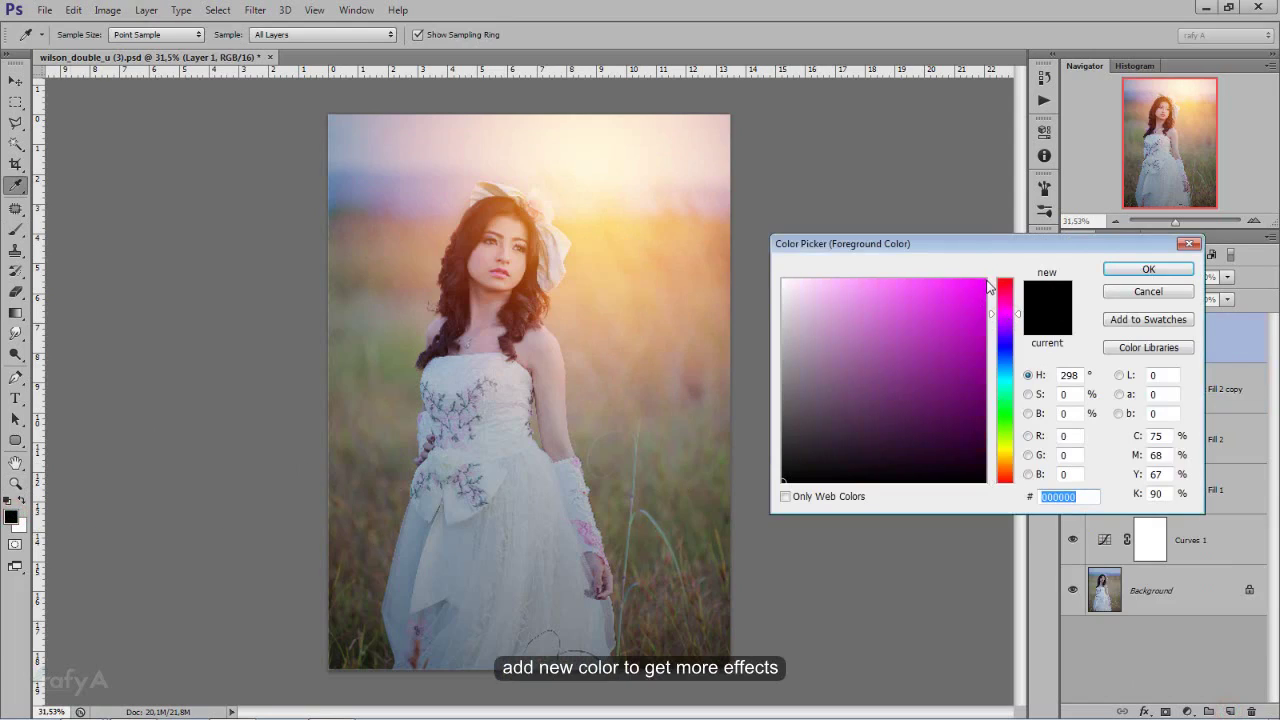
pyautogui.click(985, 284)
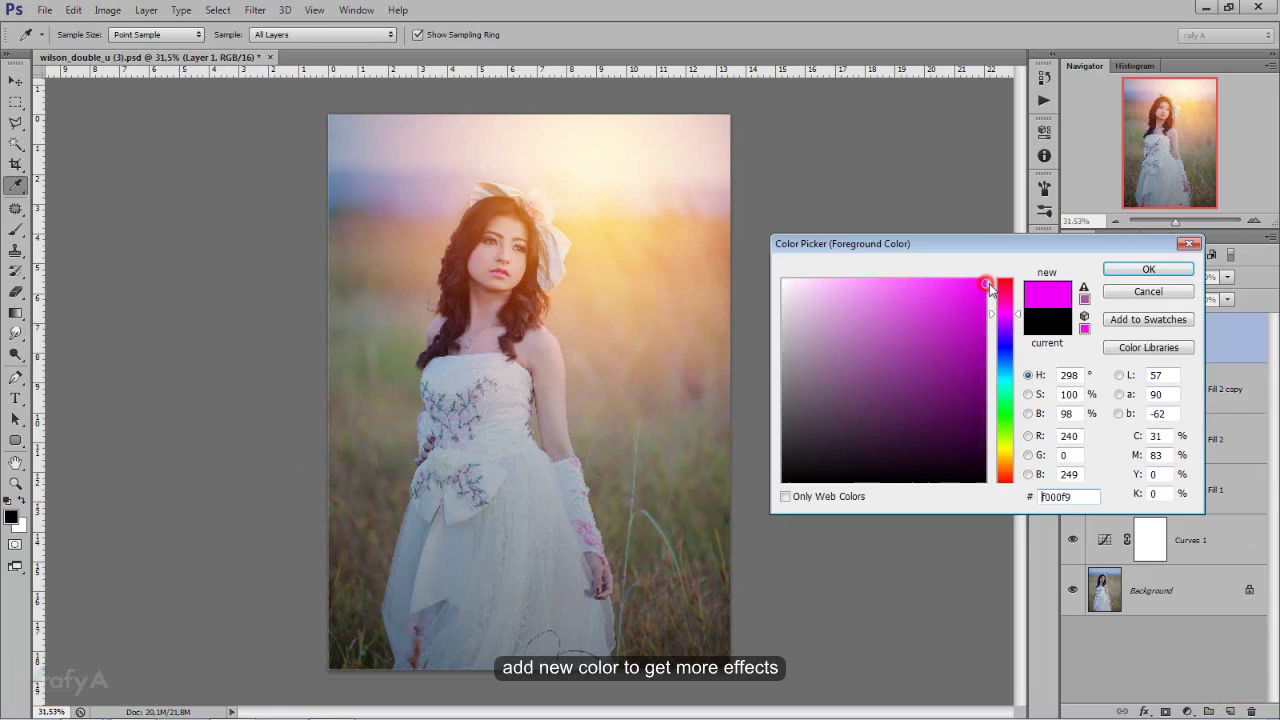
pyautogui.click(1145, 269)
# Paint soft magenta beside the bride's head with a 504 px, 0%-hardness, low-flow brush.
pyautogui.rightClick(598, 216)
pyautogui.moveTo(709, 255); pyautogui.dragTo(760, 258)
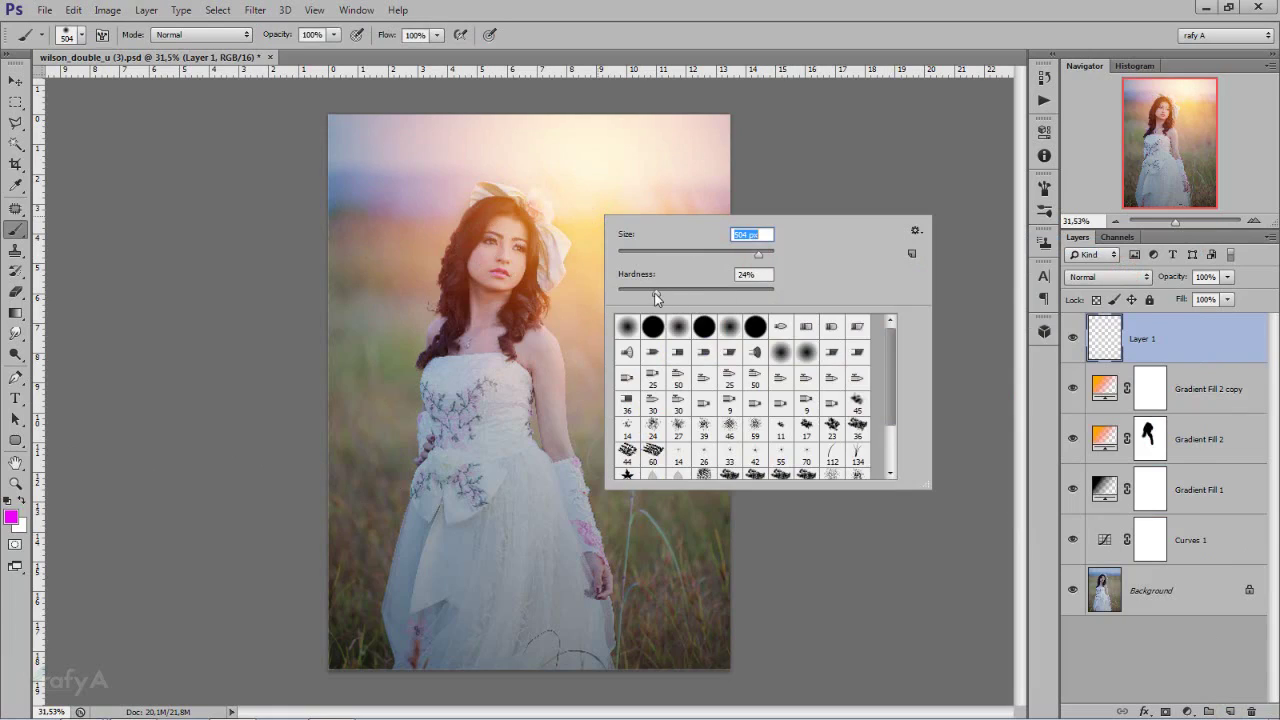
pyautogui.moveTo(655, 291); pyautogui.dragTo(616, 296)
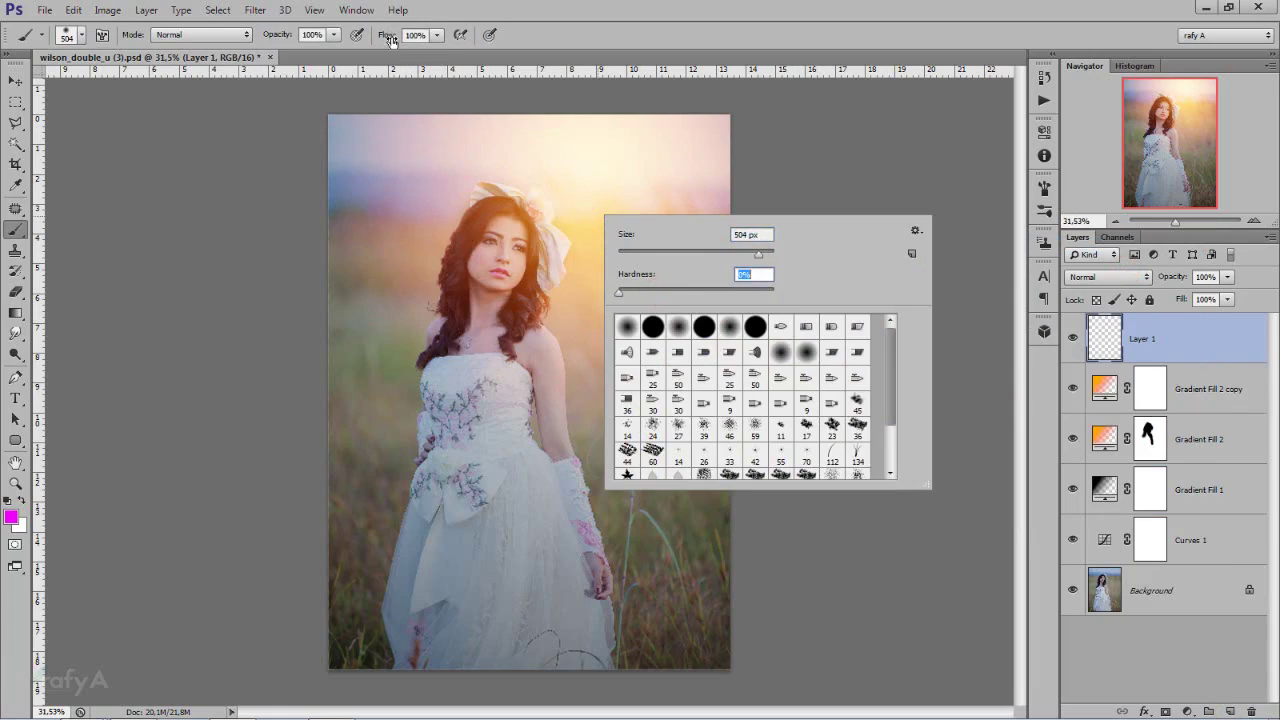
pyautogui.moveTo(391, 40); pyautogui.dragTo(359, 43)
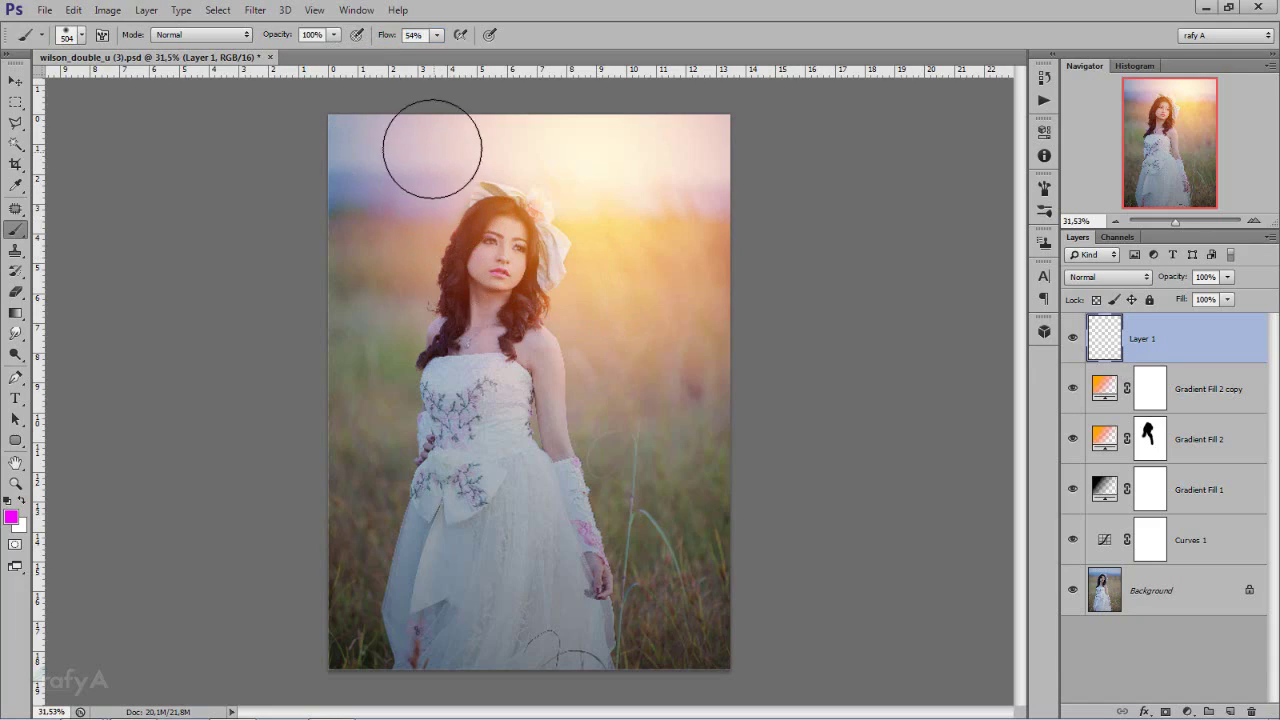
pyautogui.moveTo(443, 157)
pyautogui.mouseDown()
pyautogui.moveTo(421, 258)
pyautogui.moveTo(395, 295)
pyautogui.moveTo(406, 200)
pyautogui.mouseUp()
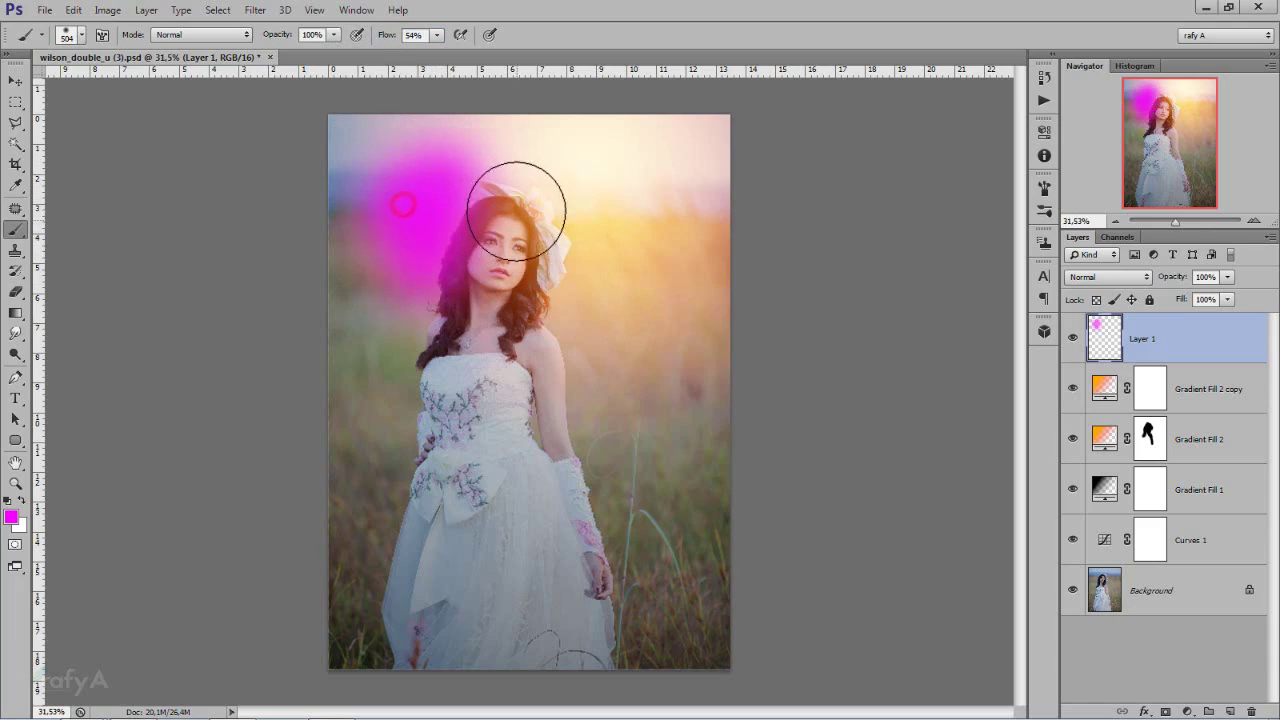
pyautogui.moveTo(486, 180); pyautogui.dragTo(528, 143)
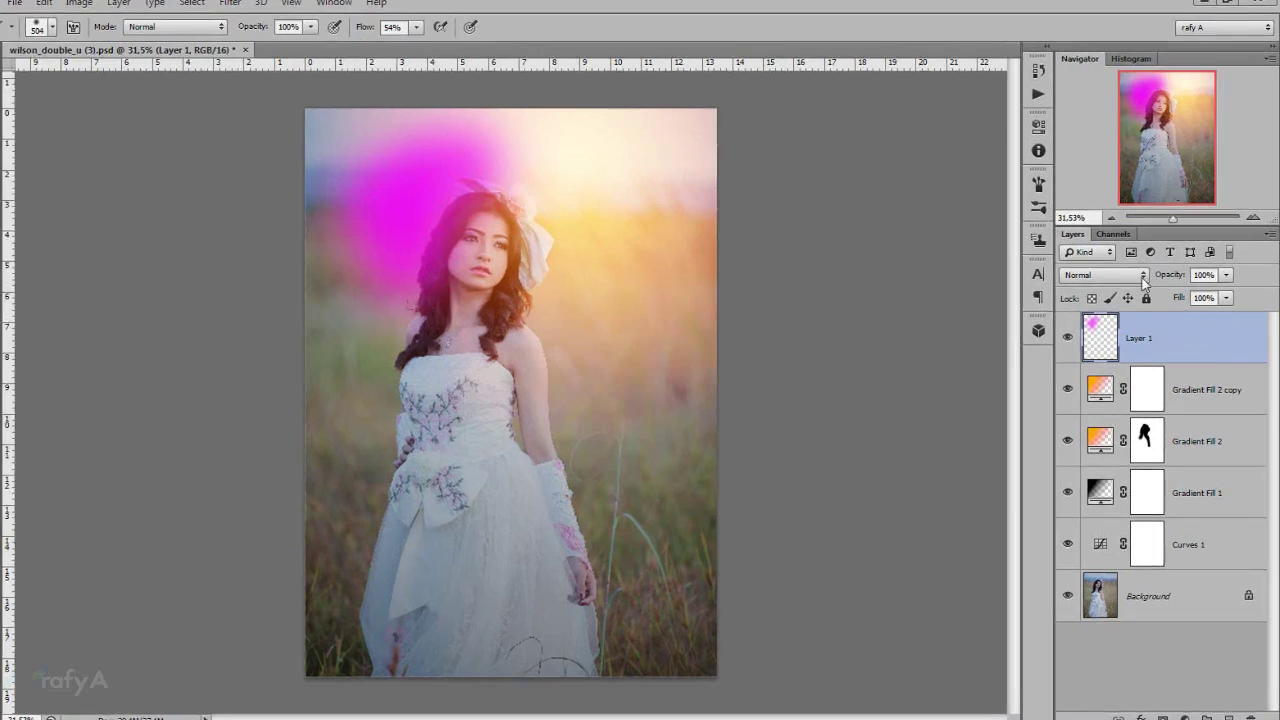
# Blend Layer 1's magenta paint in Screen mode at about 52% opacity.
pyautogui.click(1143, 280)
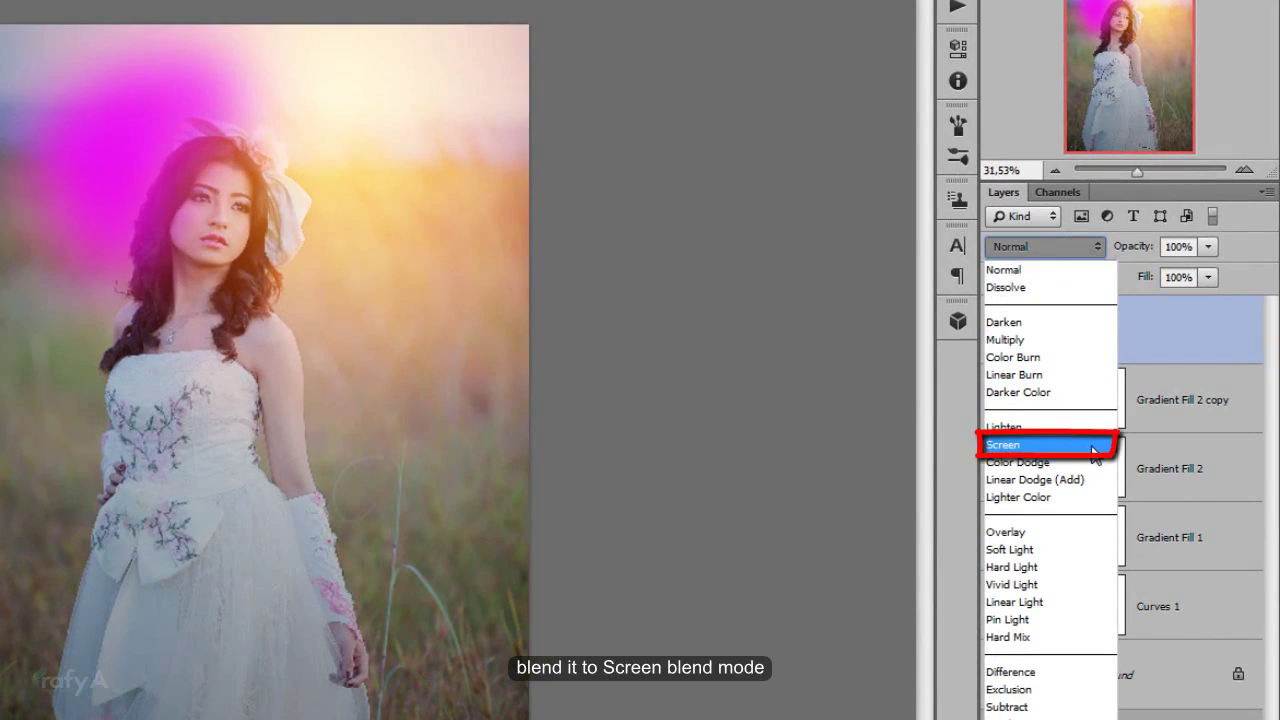
pyautogui.click(1094, 451)
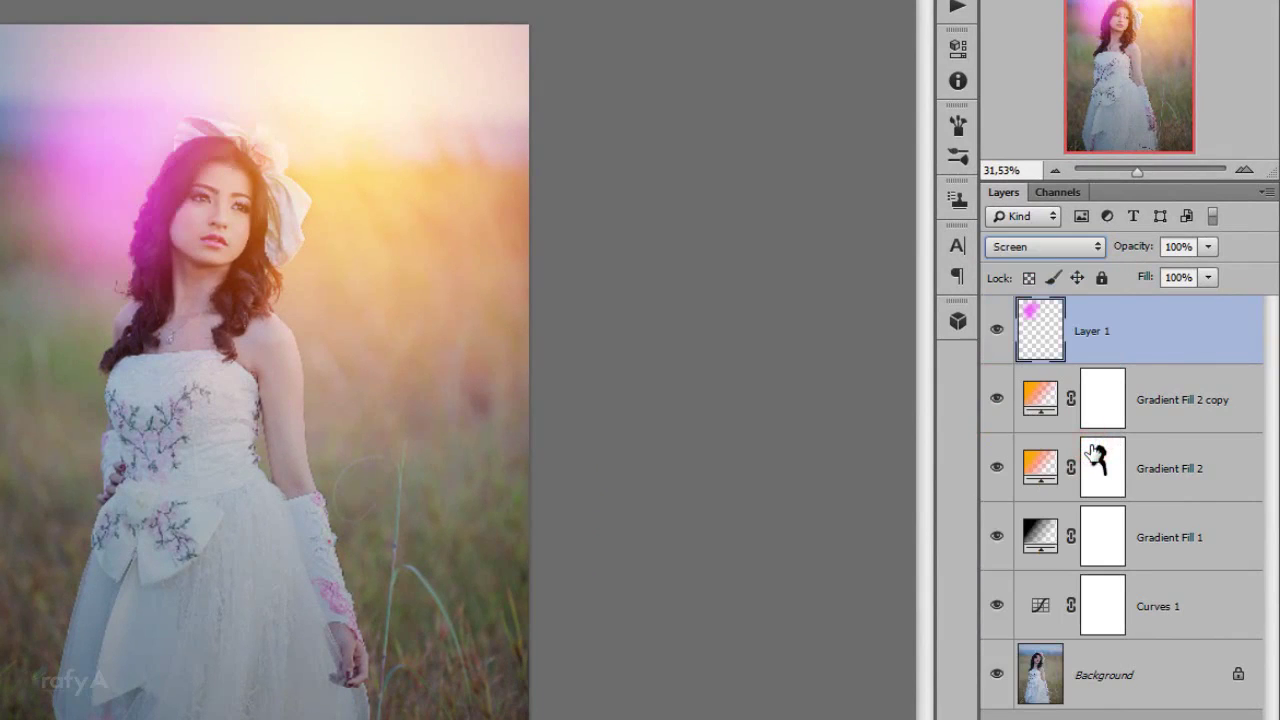
pyautogui.click(1208, 246)
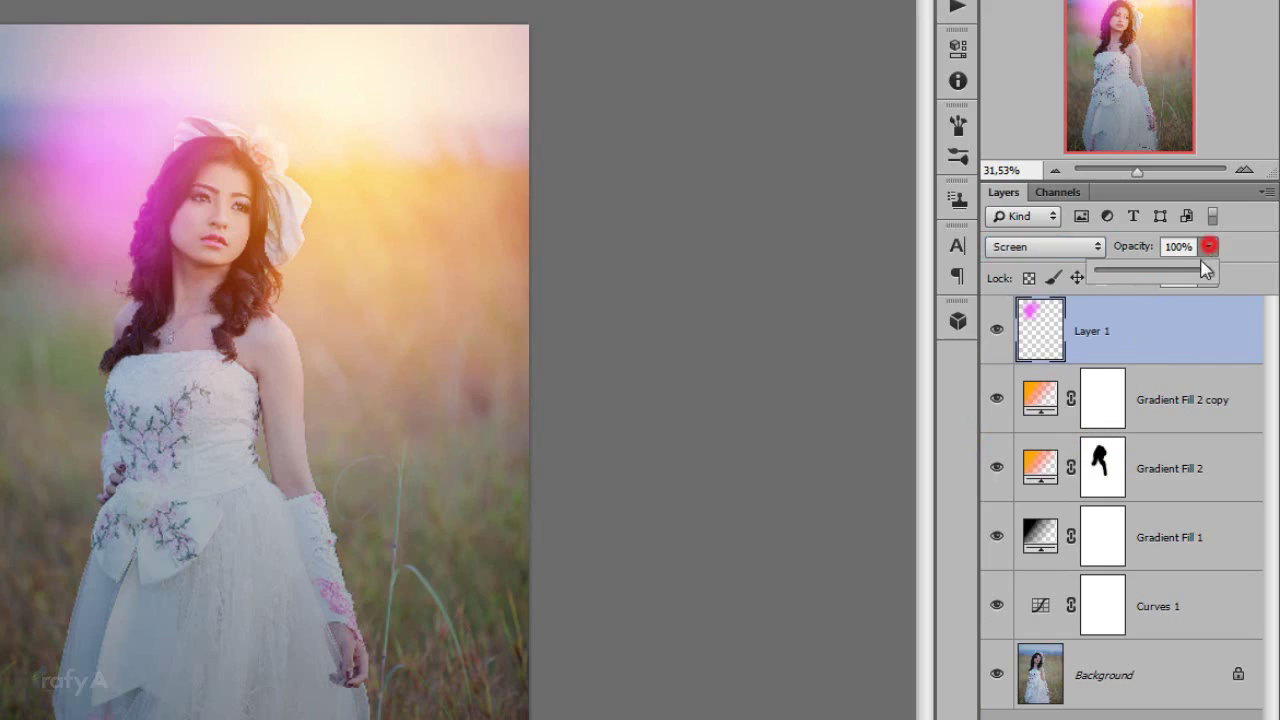
pyautogui.moveTo(1192, 280); pyautogui.dragTo(1157, 280)
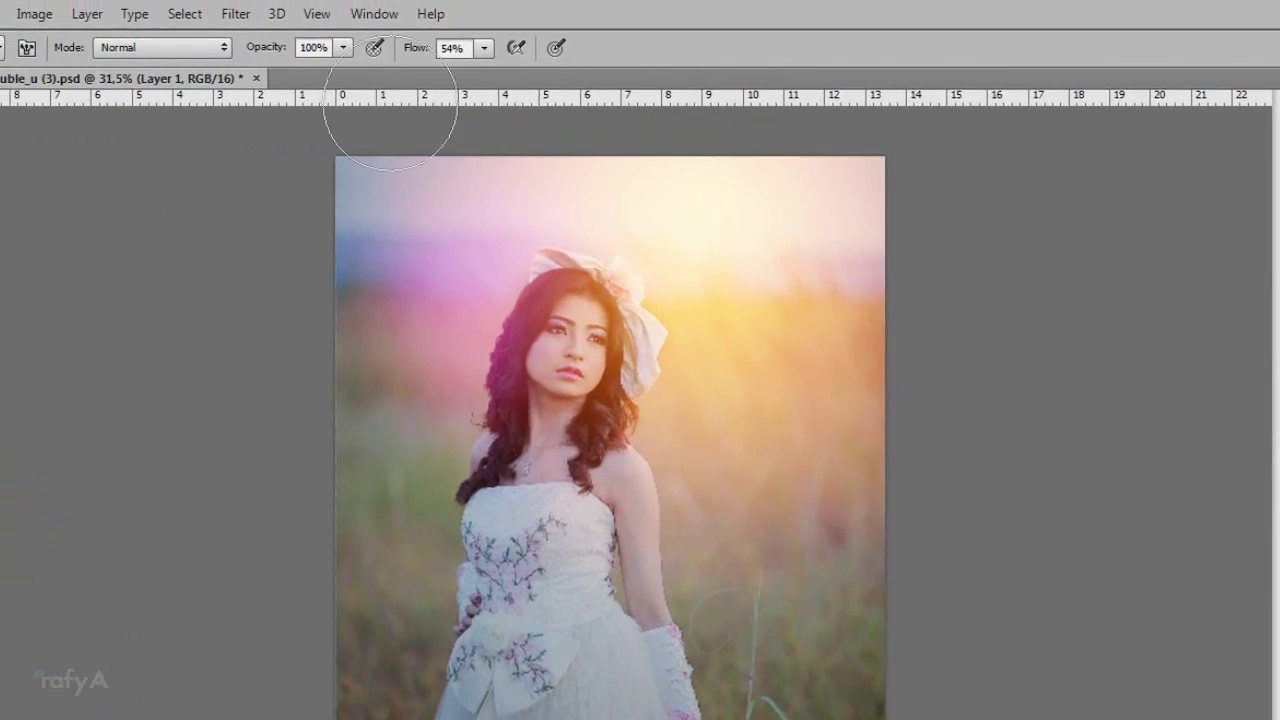
pyautogui.click(238, 18)
pyautogui.moveTo(245, 230)
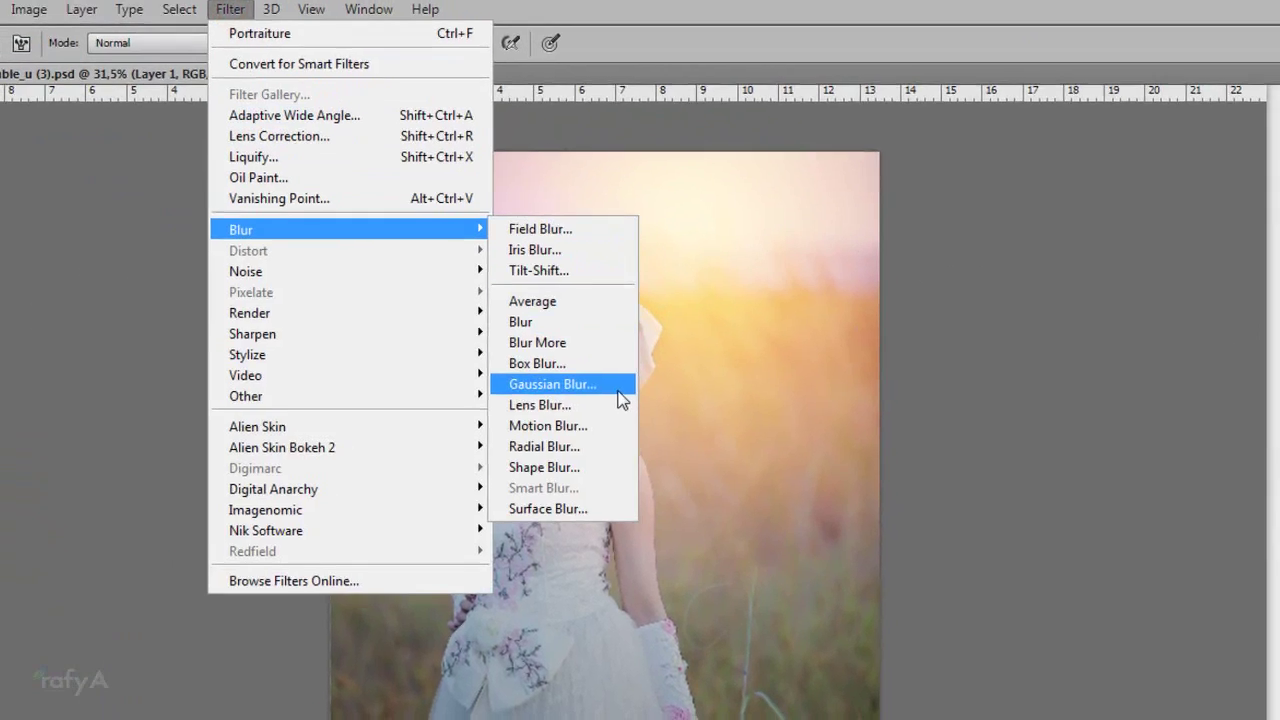
# Apply a Gaussian Blur of about 52 pixels to the magenta layer.
pyautogui.click(623, 394)
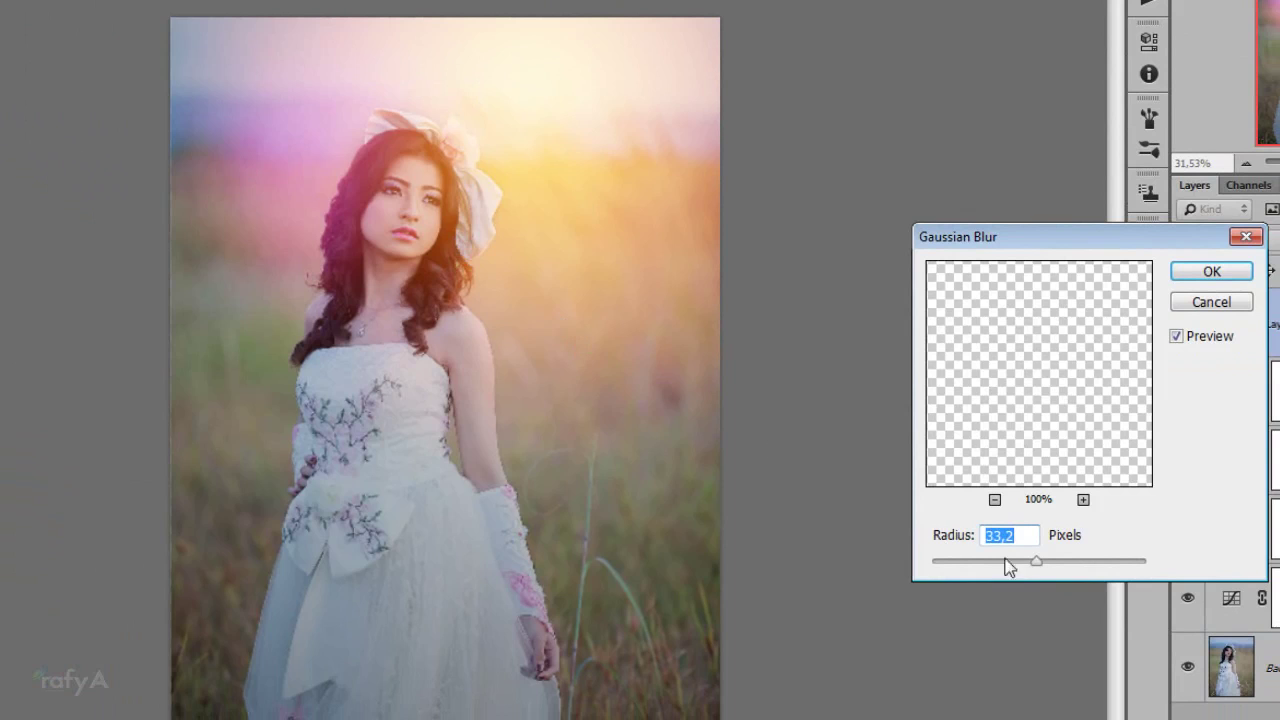
pyautogui.moveTo(1036, 562); pyautogui.dragTo(1051, 564)
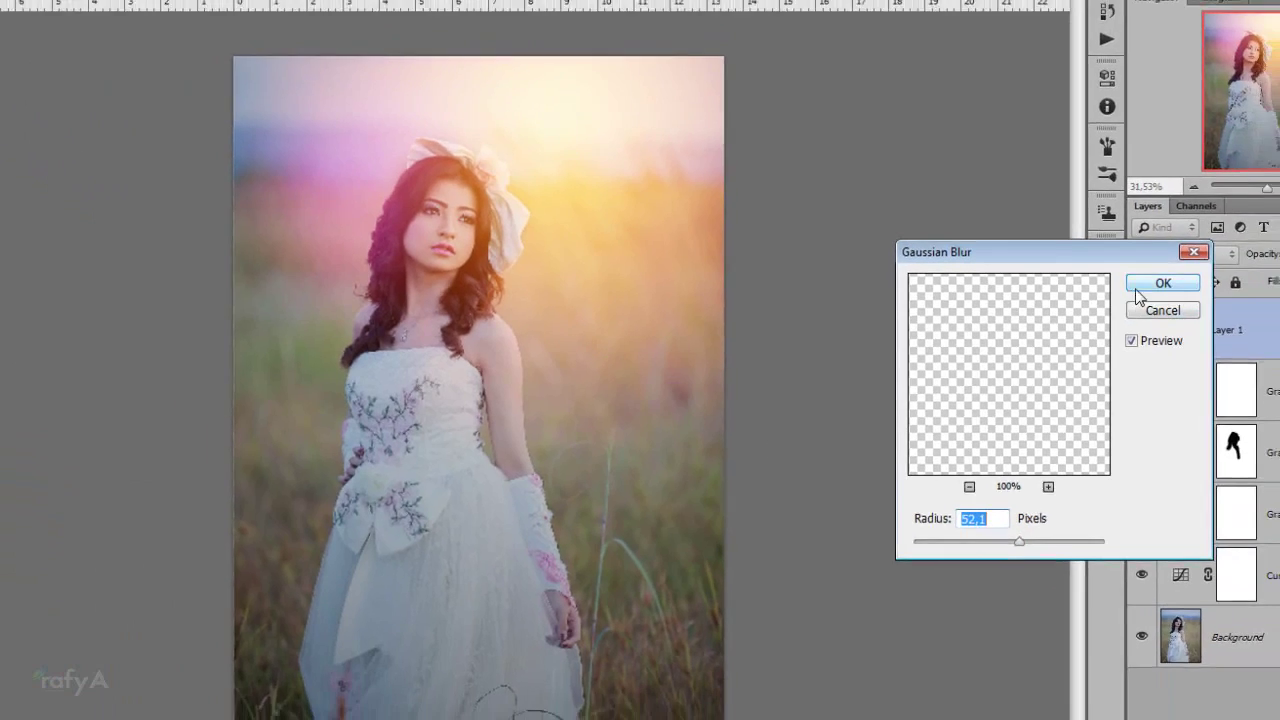
pyautogui.click(1211, 271)
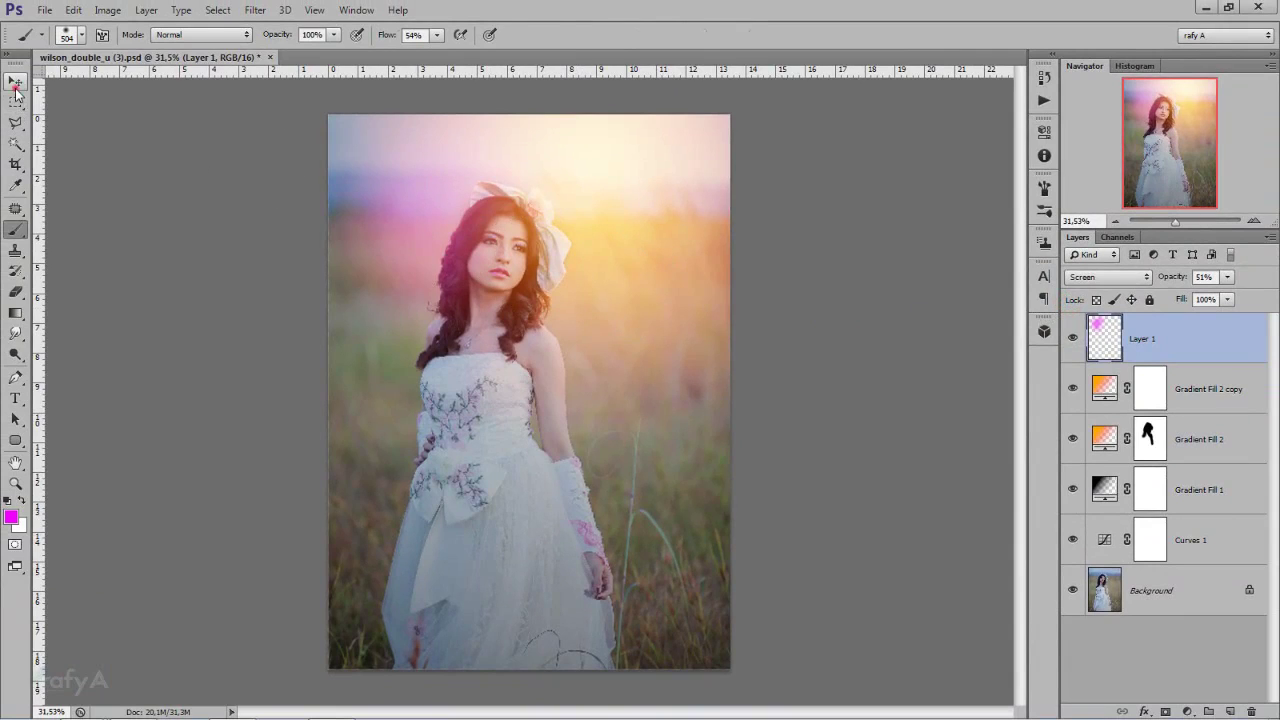
# Move the magenta glow up and slightly right on the canvas.
pyautogui.click(15, 82)
pyautogui.moveTo(437, 220)
pyautogui.mouseDown()
pyautogui.moveTo(455, 163)
pyautogui.moveTo(479, 175)
pyautogui.moveTo(368, 177)
pyautogui.mouseUp()
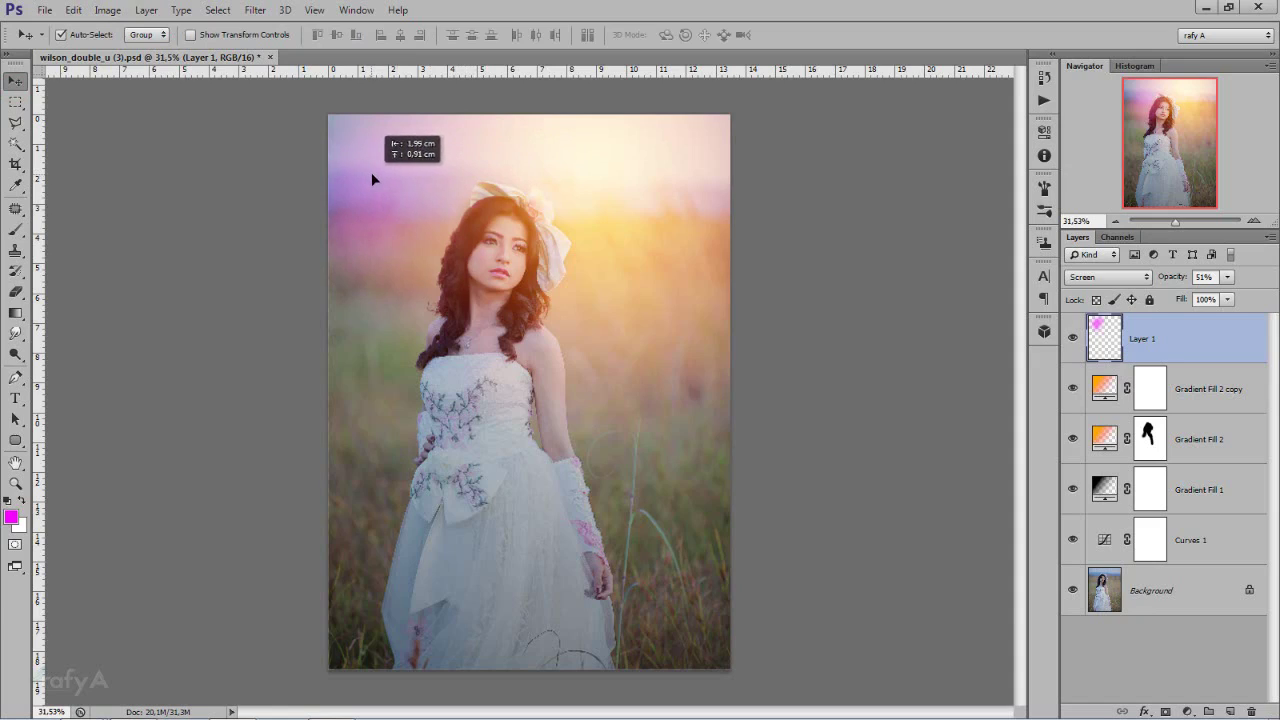
pyautogui.moveTo(371, 173); pyautogui.dragTo(413, 188)
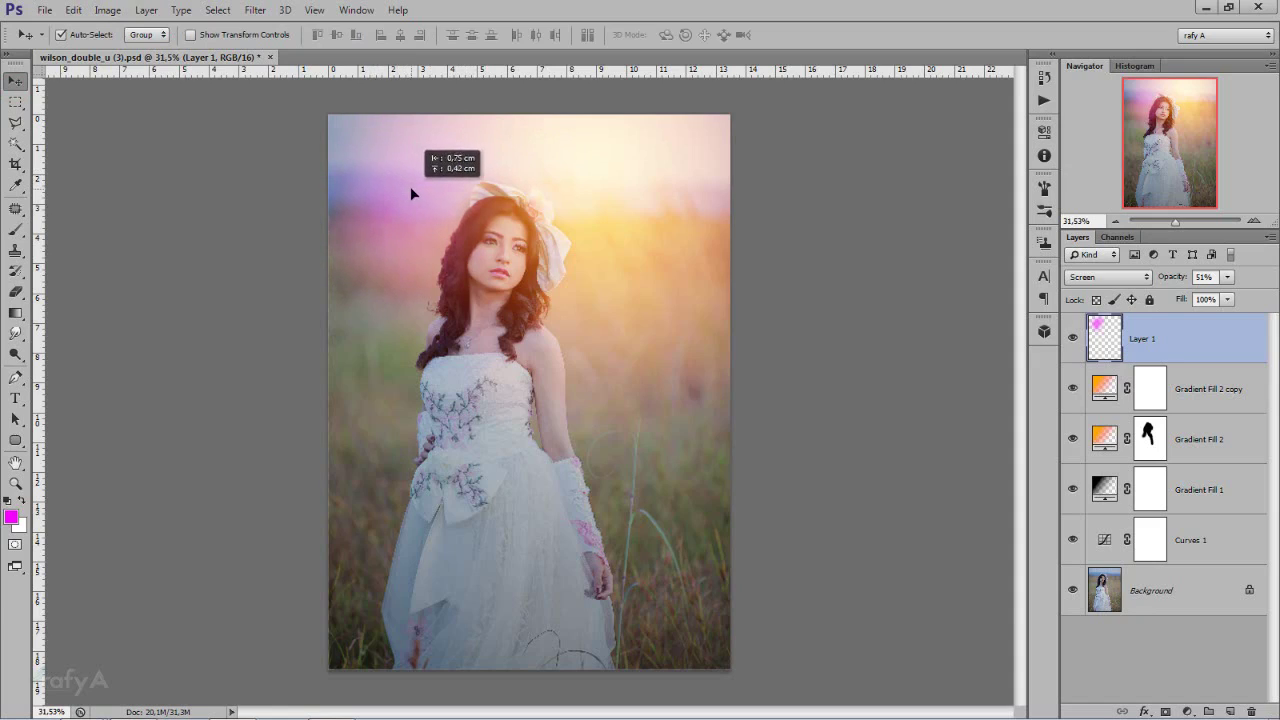
# Free Transform the magenta glow to about 136% width across the photo's top and commit it.
pyautogui.hotkey('ctrl', 't')
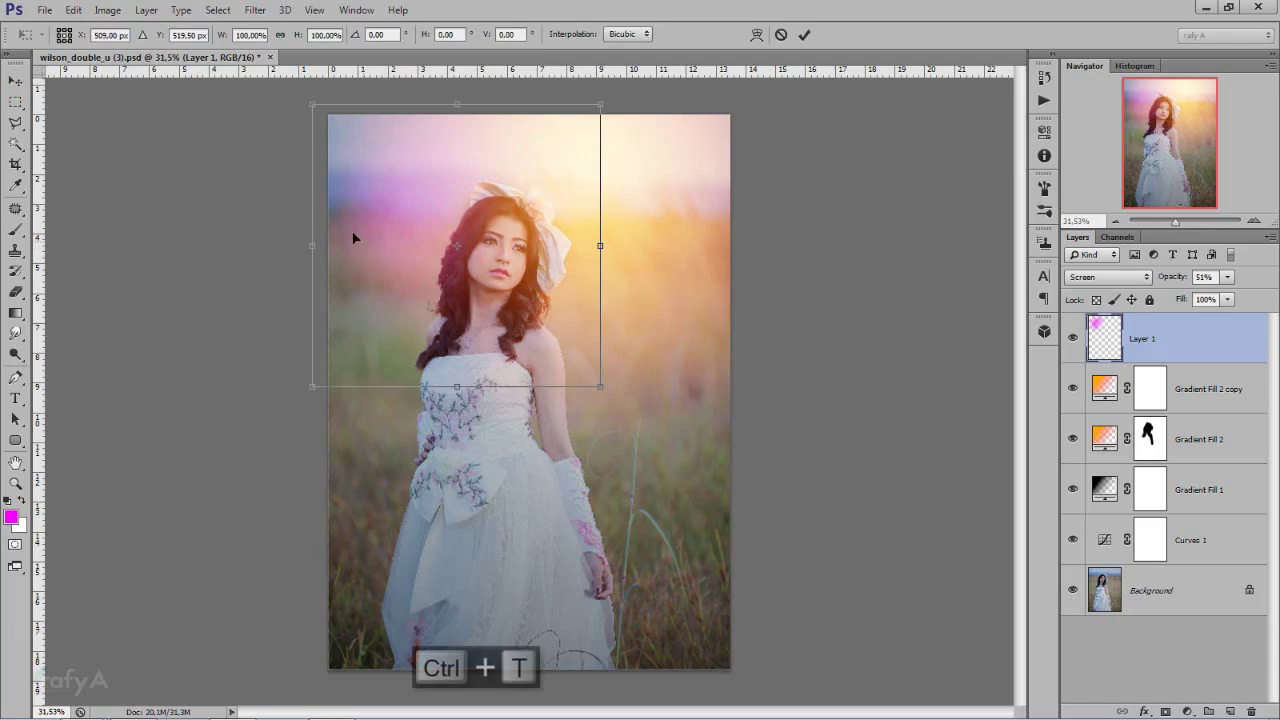
pyautogui.moveTo(306, 244); pyautogui.dragTo(229, 245)
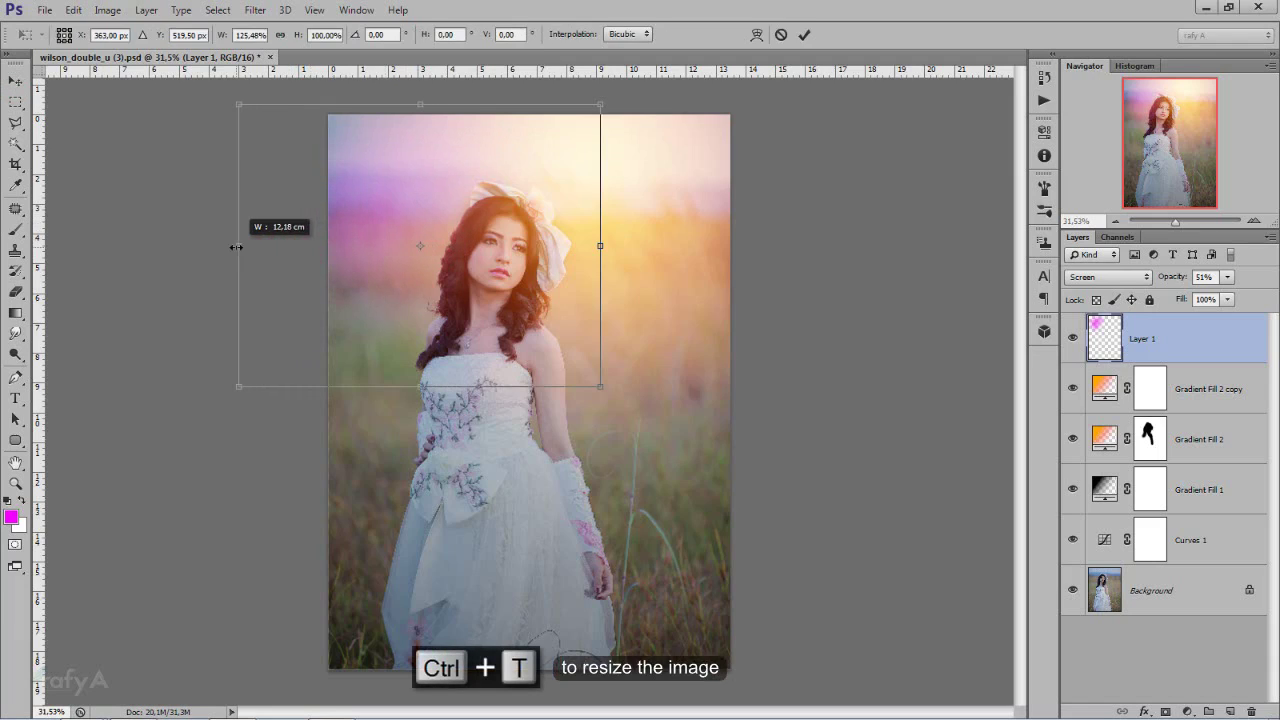
pyautogui.moveTo(600, 245)
pyautogui.mouseDown()
pyautogui.moveTo(622, 245)
pyautogui.moveTo(570, 208)
pyautogui.moveTo(594, 211)
pyautogui.moveTo(593, 225)
pyautogui.mouseUp()
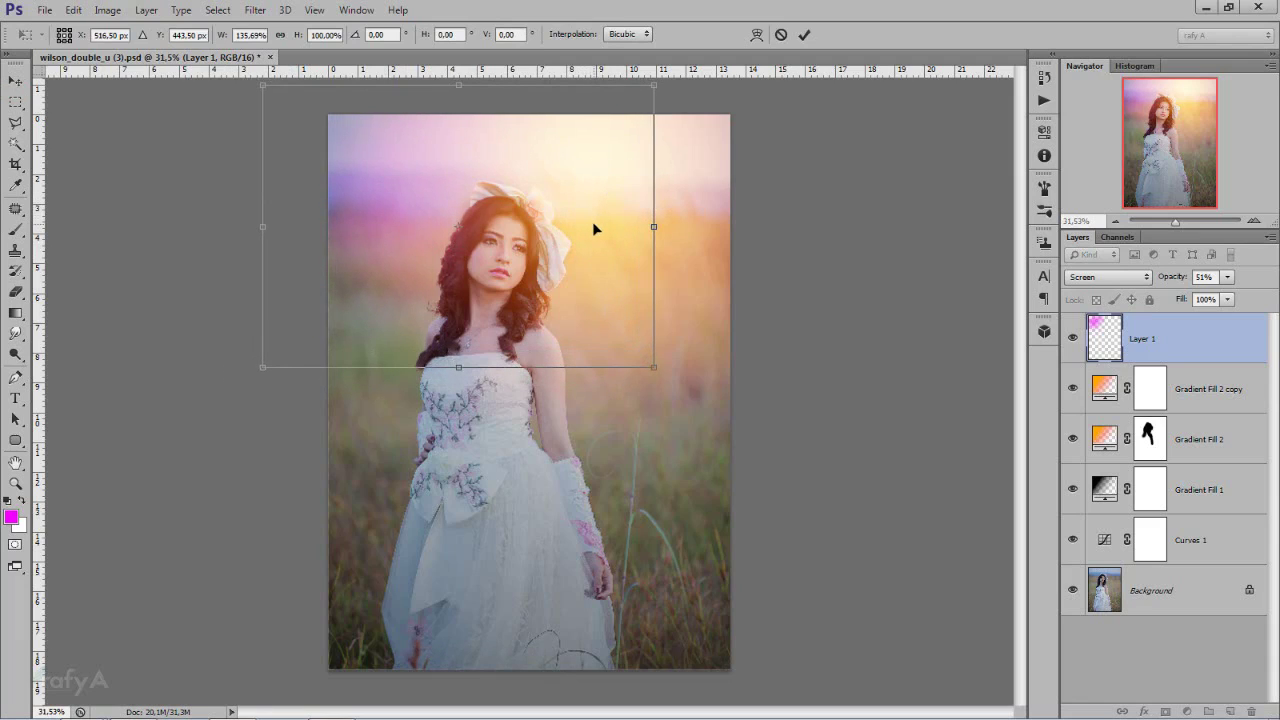
pyautogui.click(802, 36)
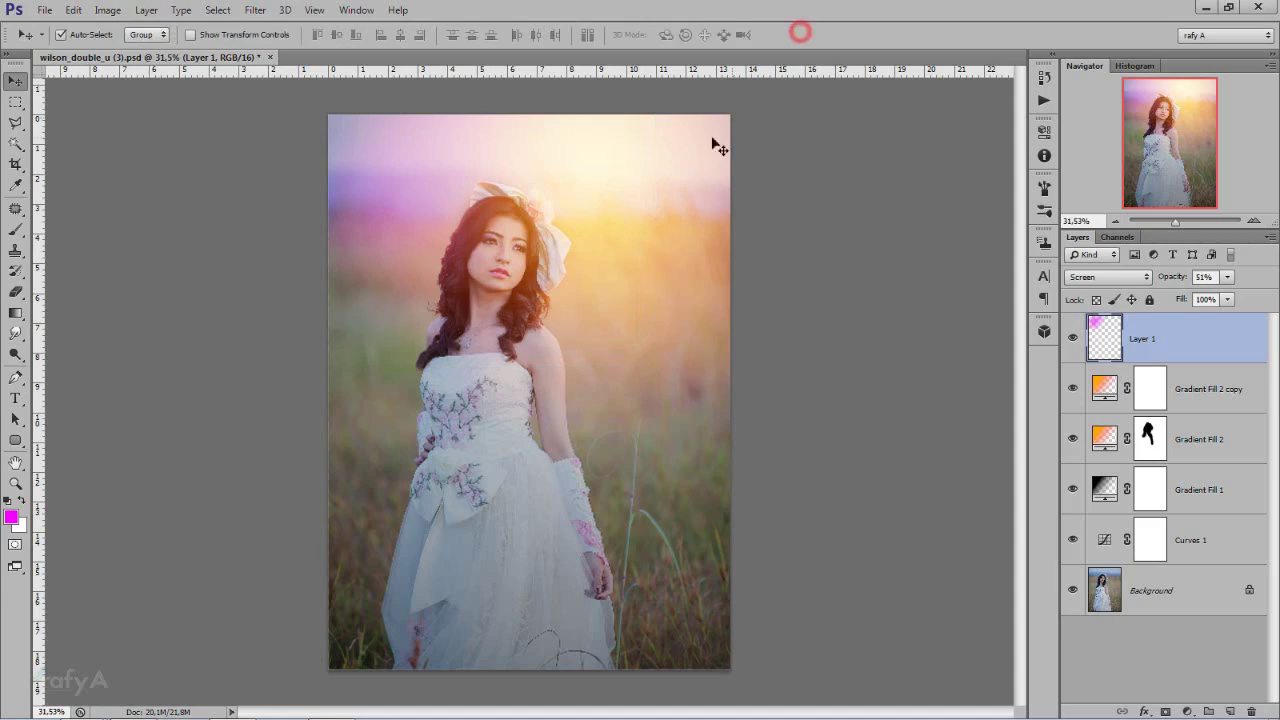
pyautogui.scroll(-1, 615, 237)
pyautogui.scroll(-1, 617, 239)
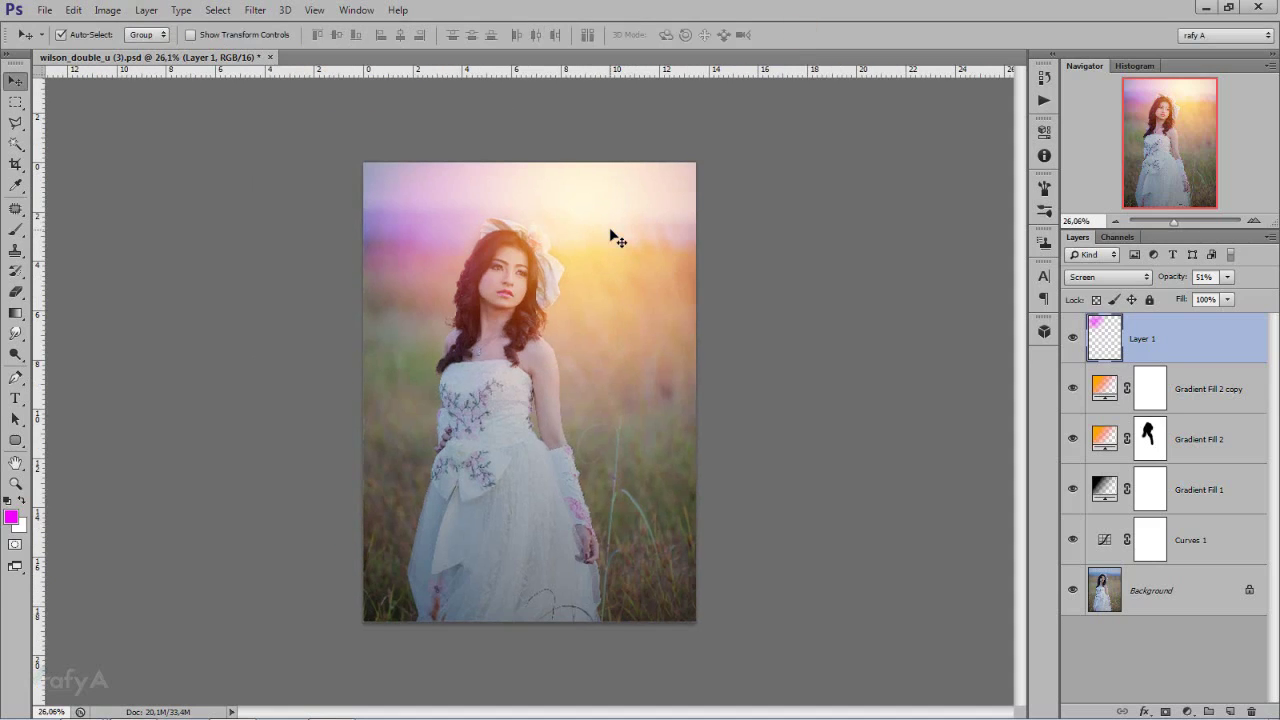
pyautogui.scroll(1, 615, 237)
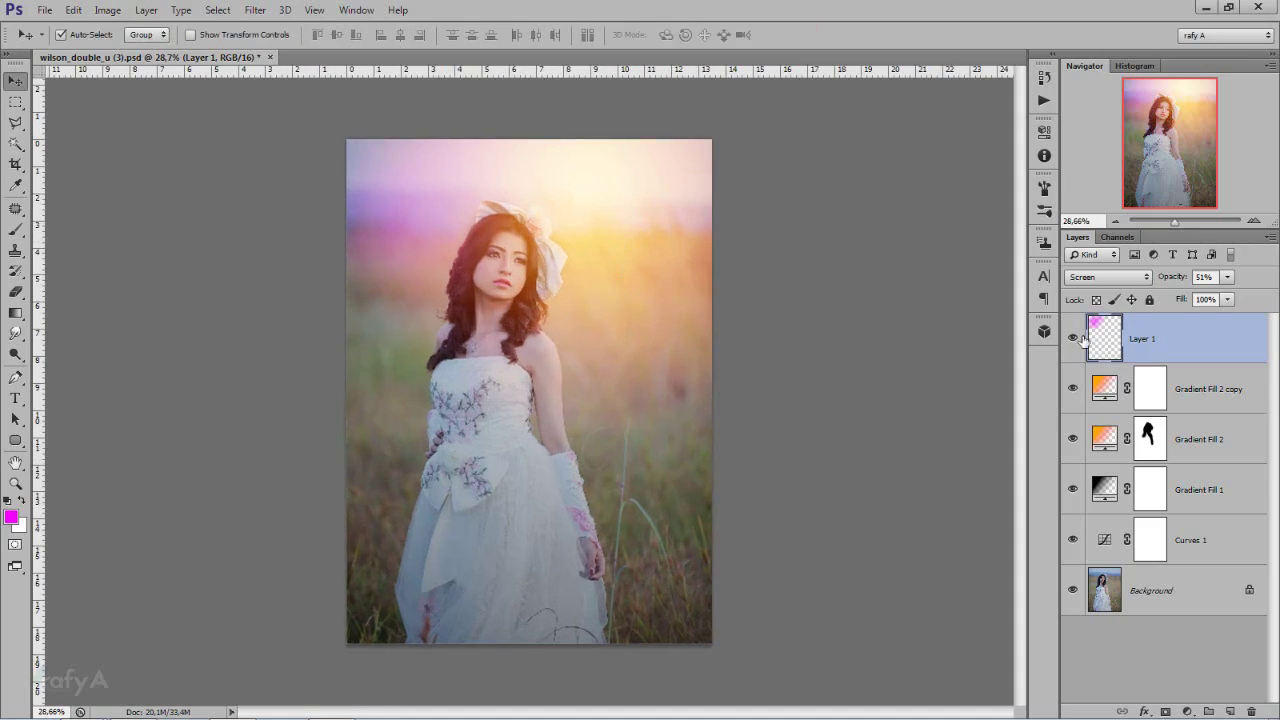
# Add a Levels layer with Blue output black at 40 and Blue midtone near 0.72.
pyautogui.click(1076, 338)
pyautogui.click(1076, 338)
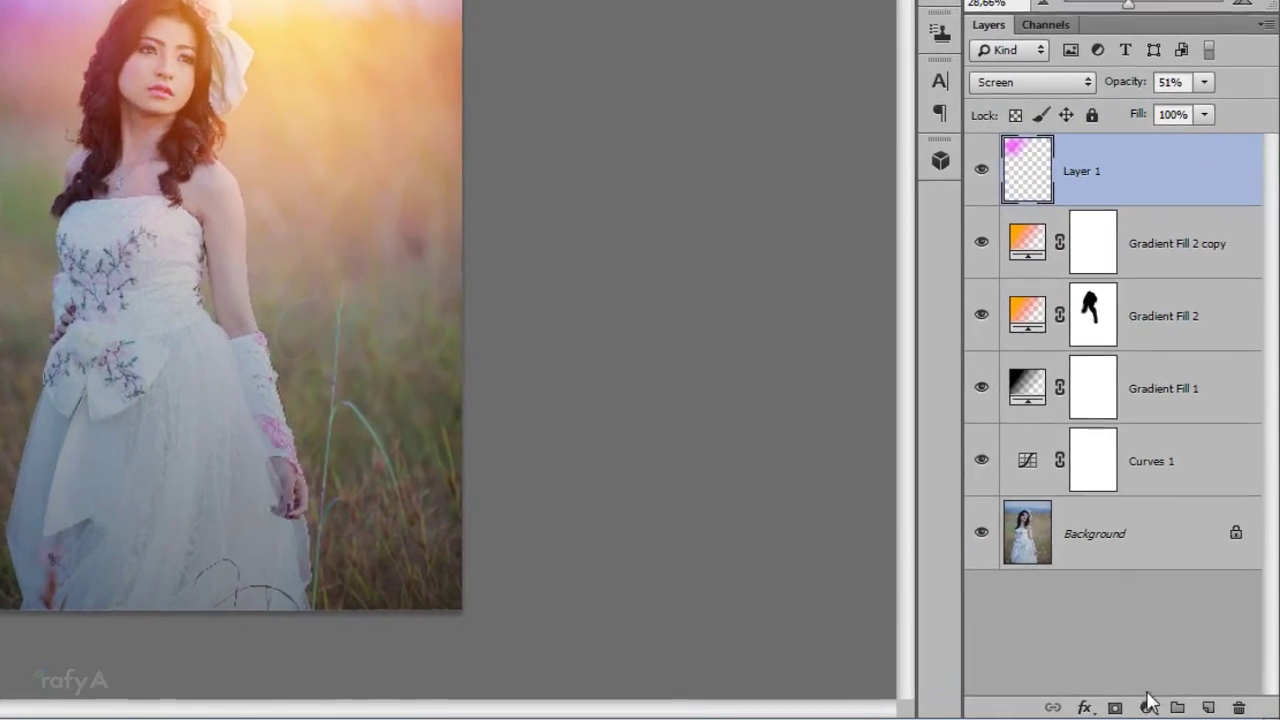
pyautogui.click(1187, 710)
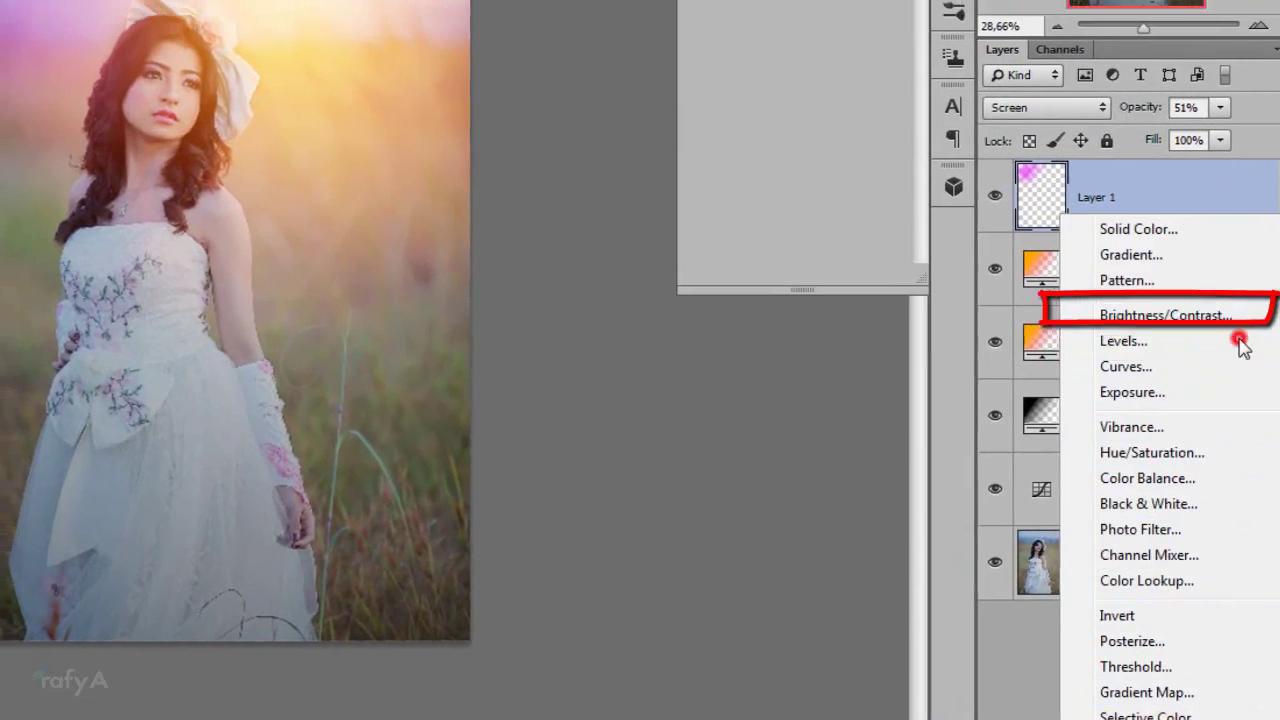
pyautogui.click(1240, 340)
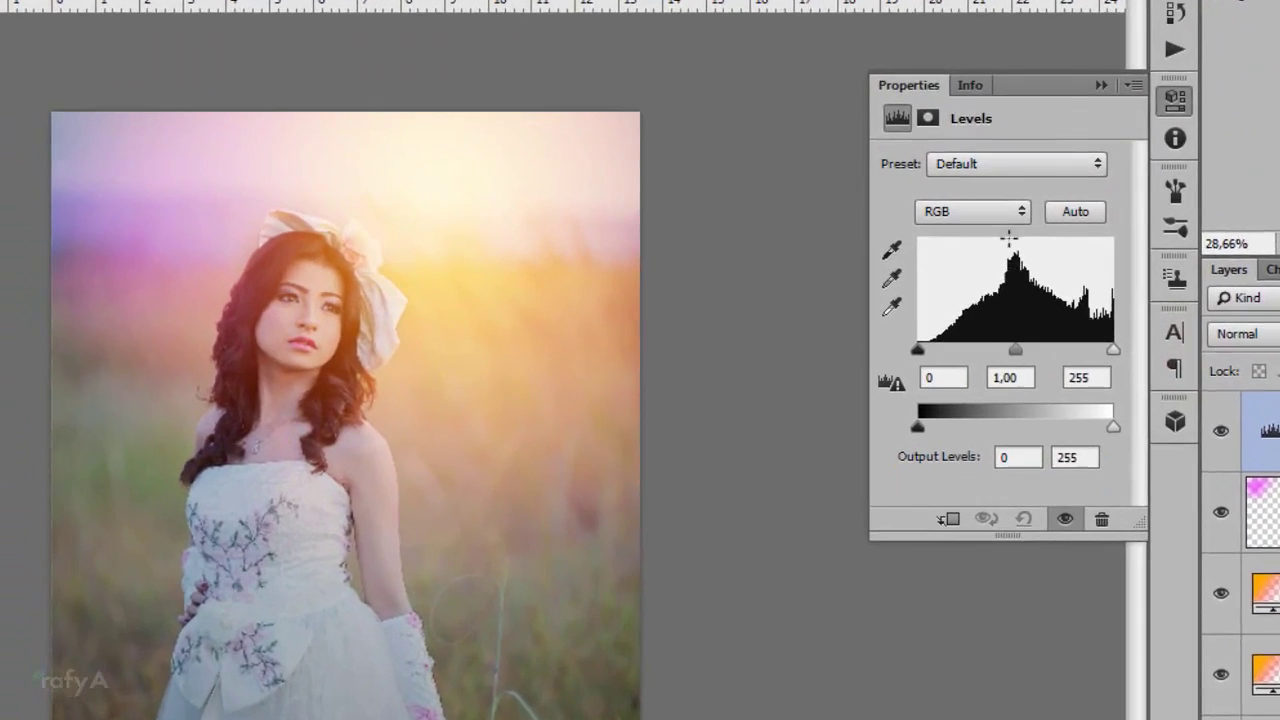
pyautogui.click(1100, 218)
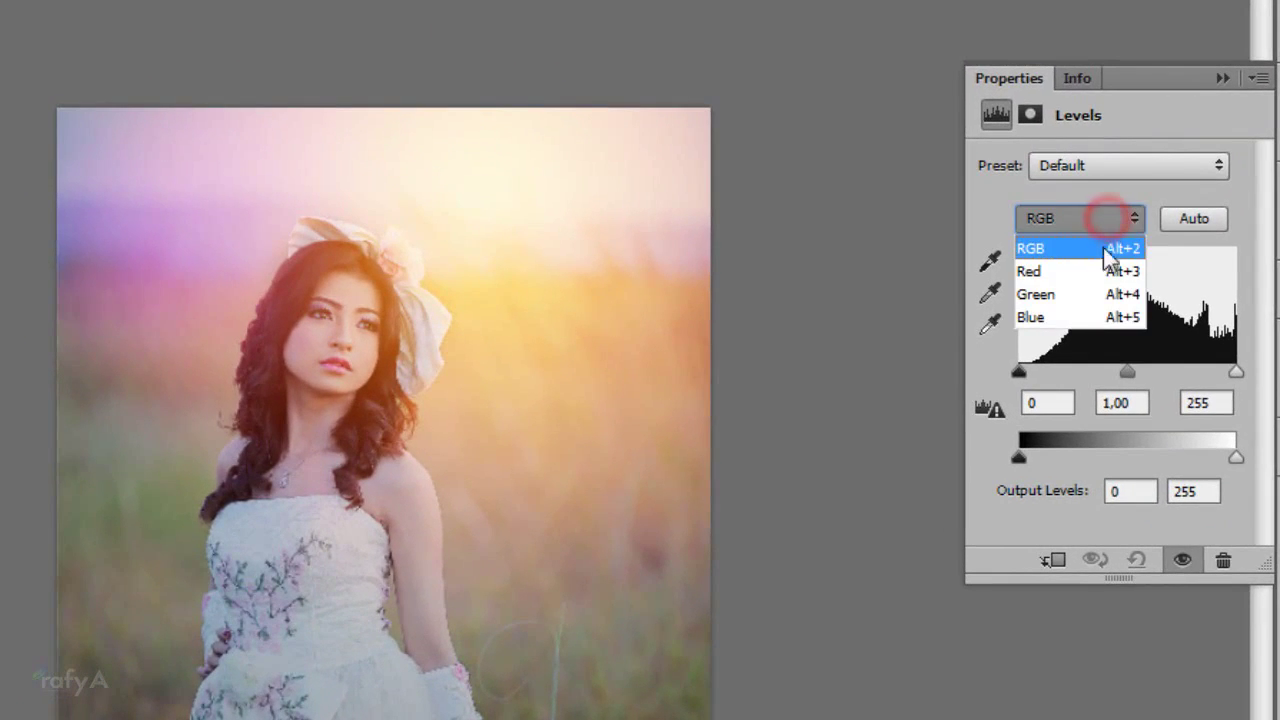
pyautogui.click(1120, 314)
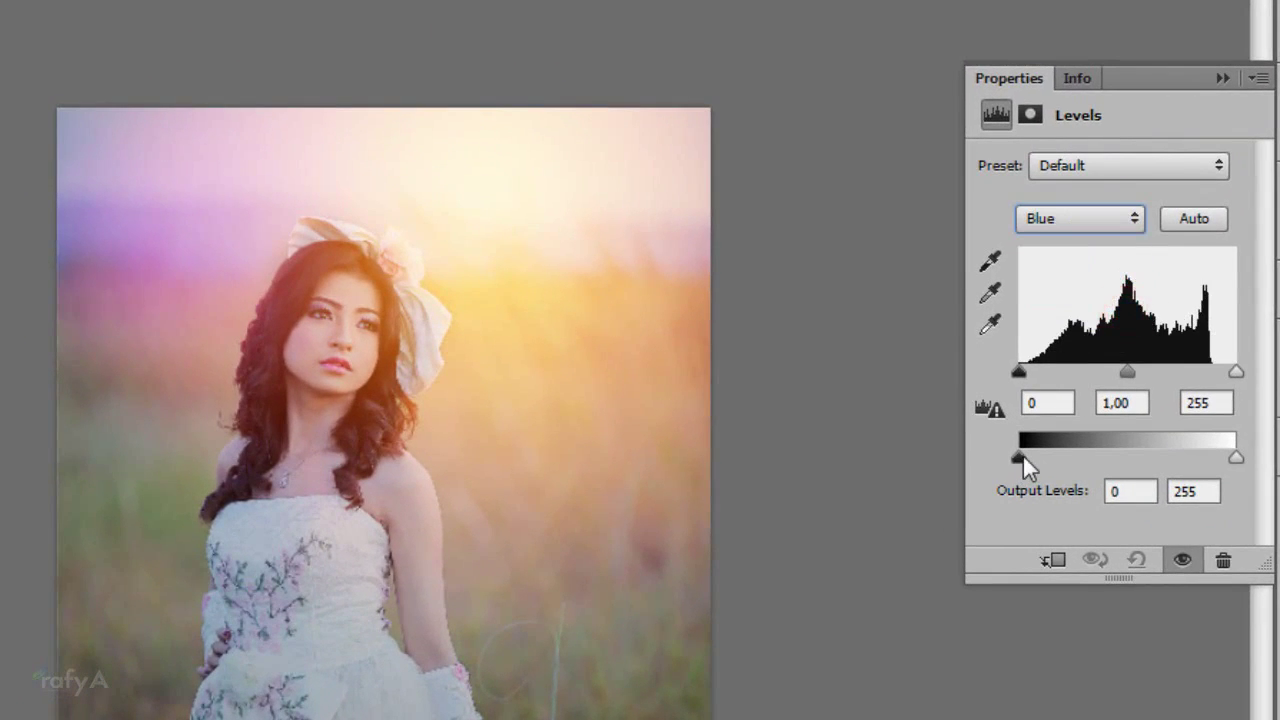
pyautogui.moveTo(1021, 456); pyautogui.dragTo(1057, 456)
pyautogui.moveTo(1057, 456); pyautogui.dragTo(1052, 456)
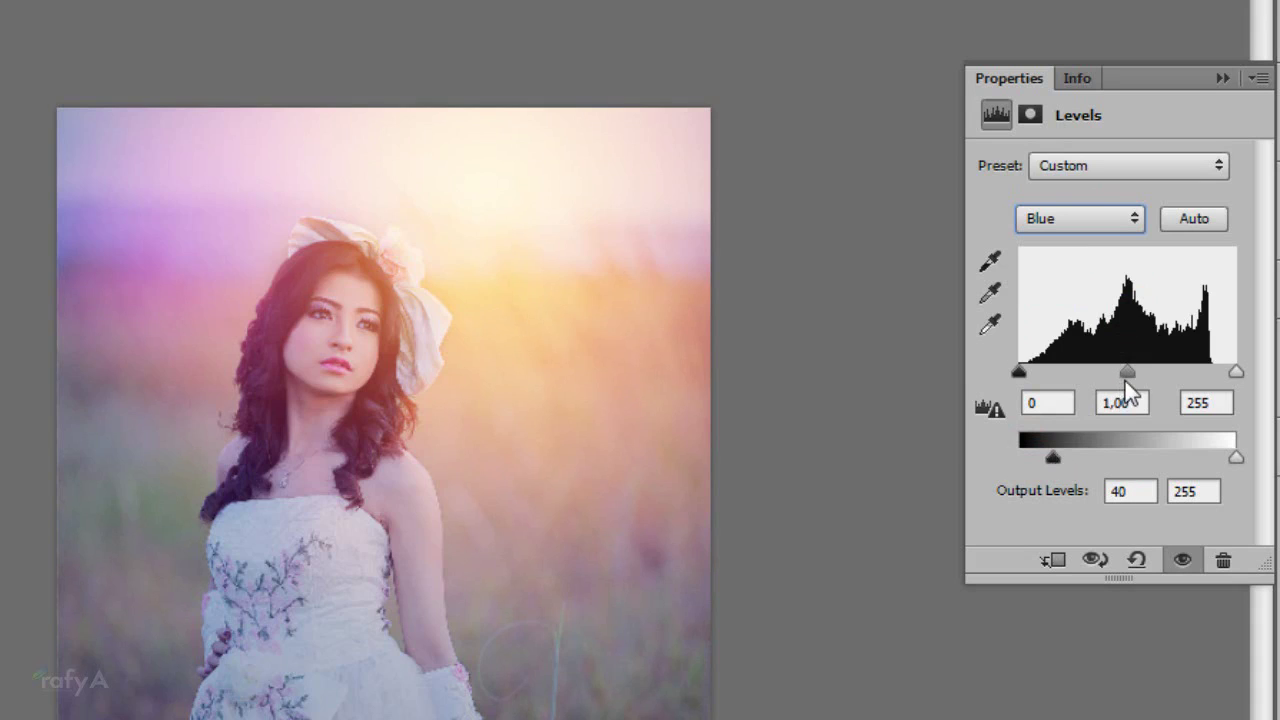
pyautogui.moveTo(1136, 376); pyautogui.dragTo(1156, 372)
# In the Levels Red channel, set output black to 23 and keep input black at 0.
pyautogui.click(1112, 222)
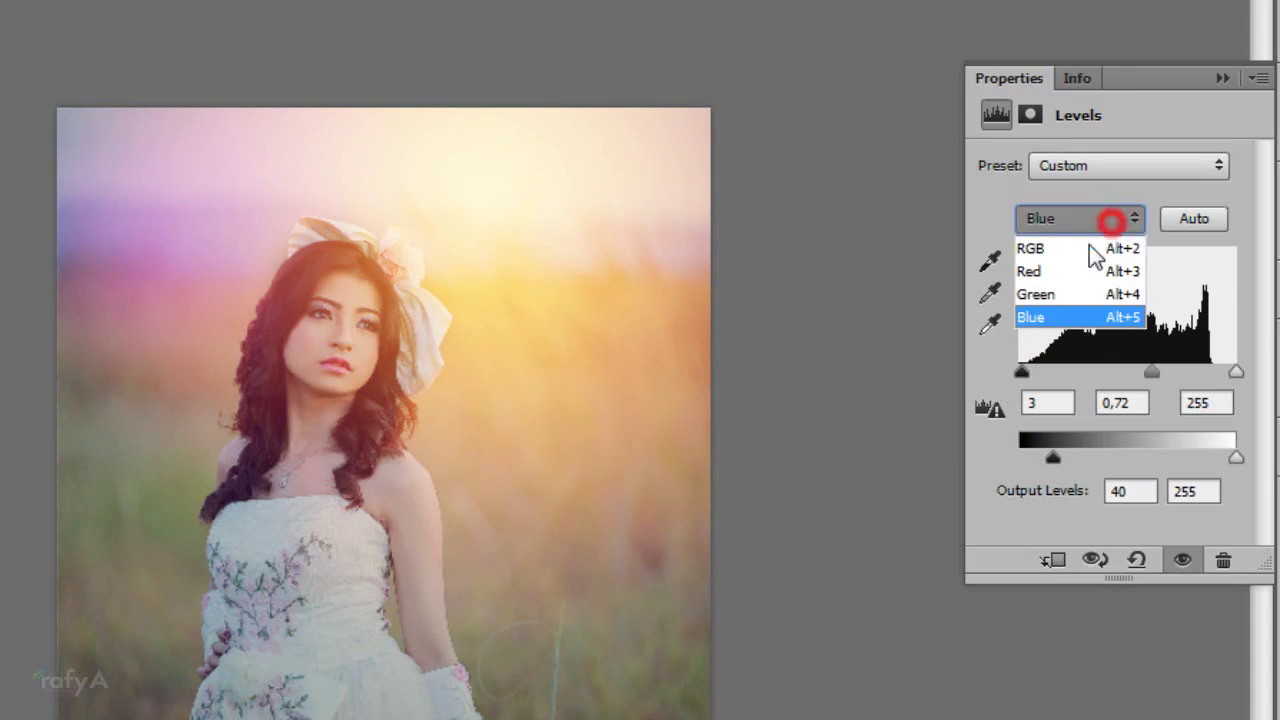
pyautogui.click(1105, 271)
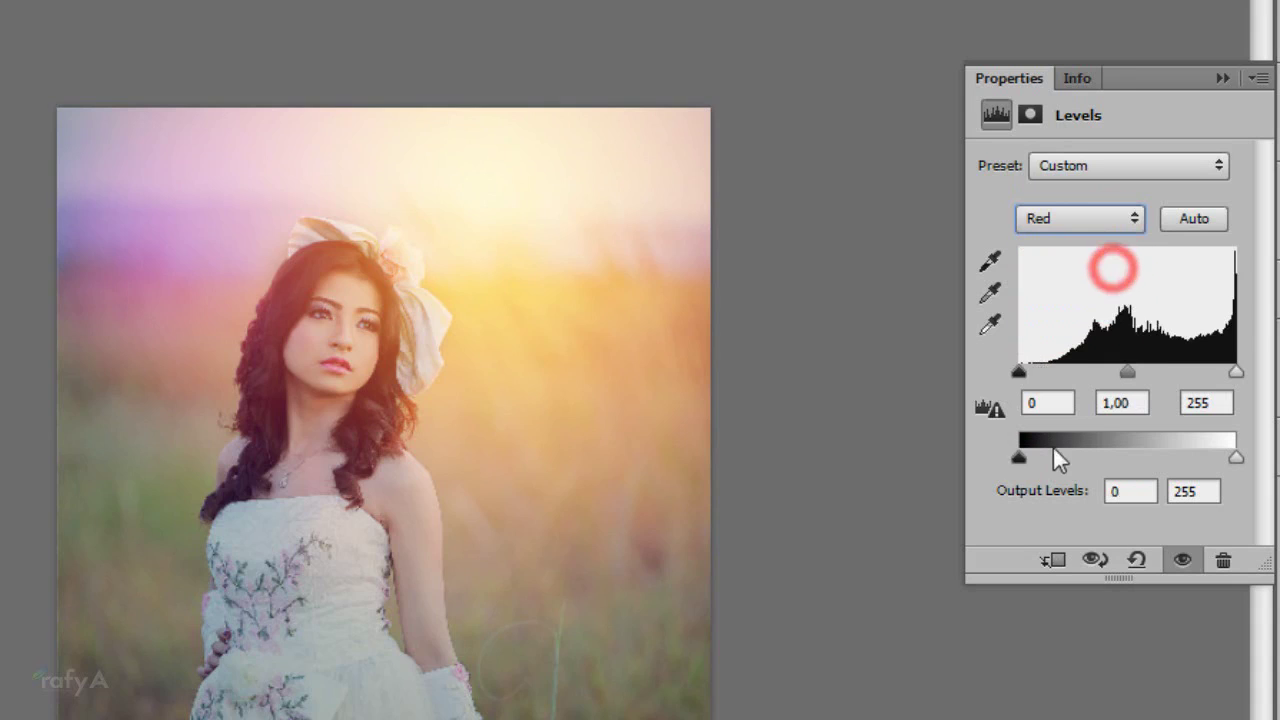
pyautogui.moveTo(1019, 457)
pyautogui.mouseDown()
pyautogui.moveTo(1057, 455)
pyautogui.moveTo(1038, 458)
pyautogui.mouseUp()
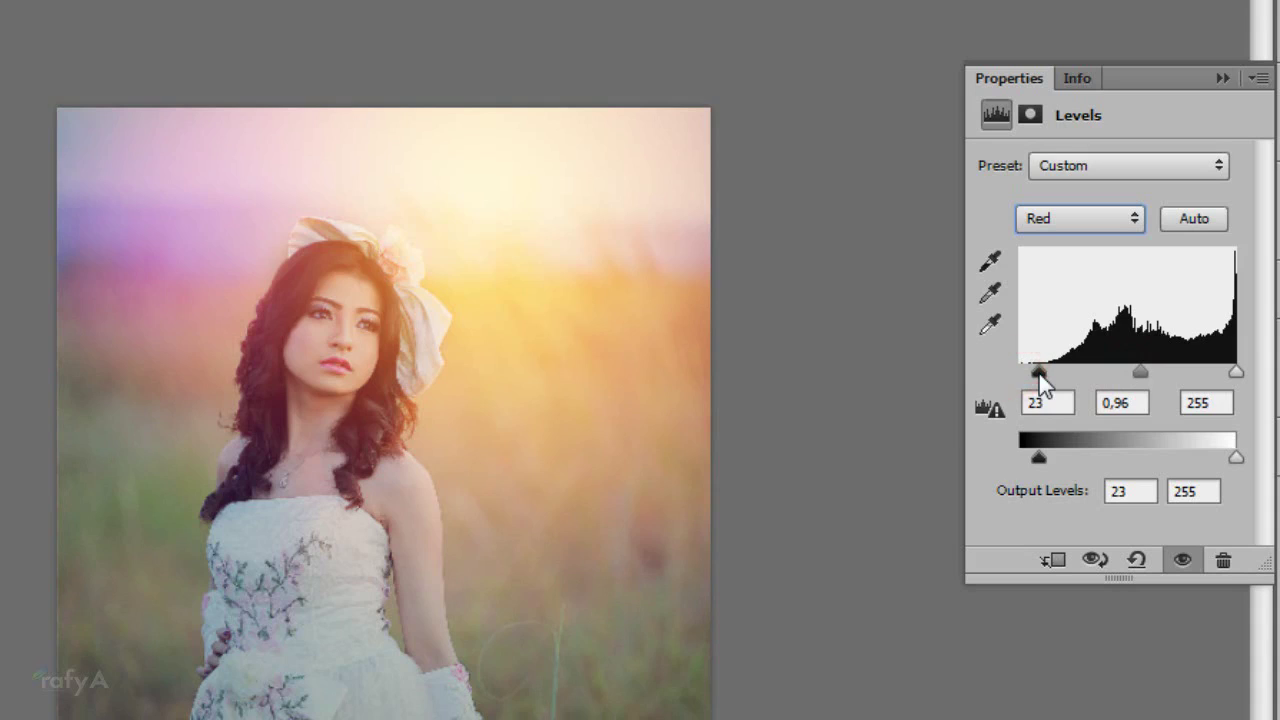
pyautogui.moveTo(1039, 373); pyautogui.dragTo(1009, 376)
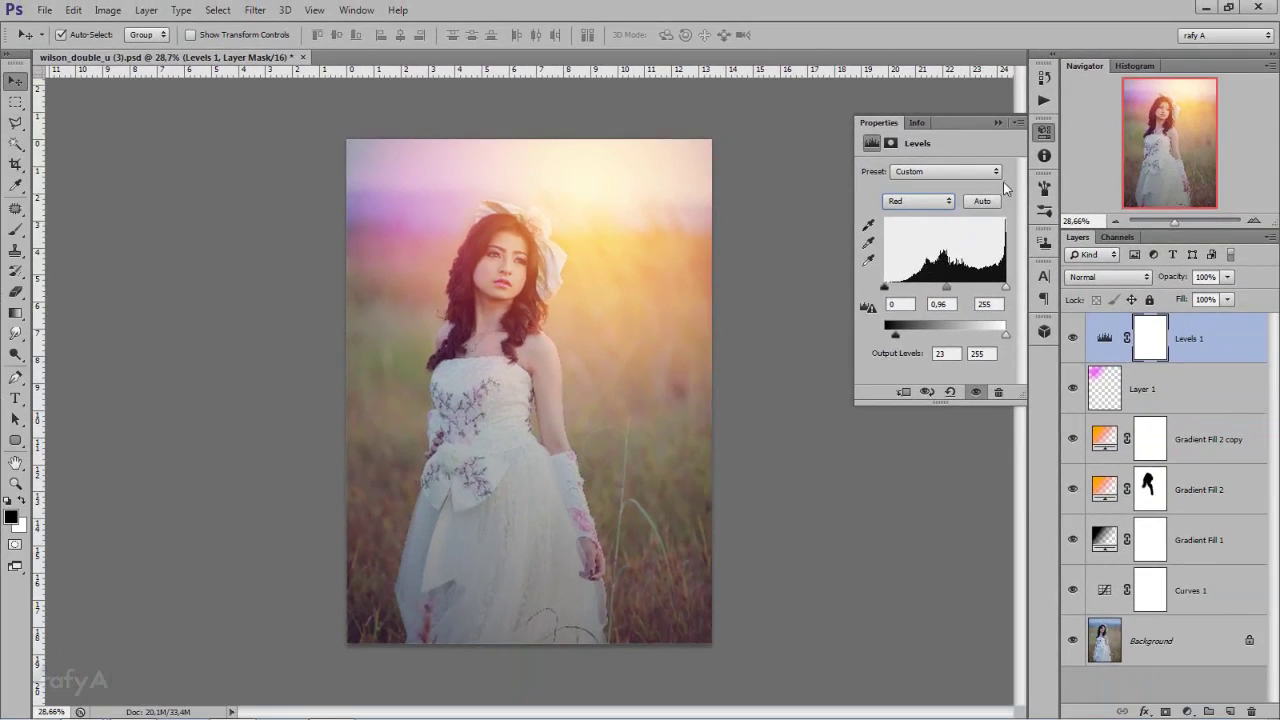
# Add a Curves layer with a gentle S-curve: upper point 156→178, lower point near 77.
pyautogui.click(996, 122)
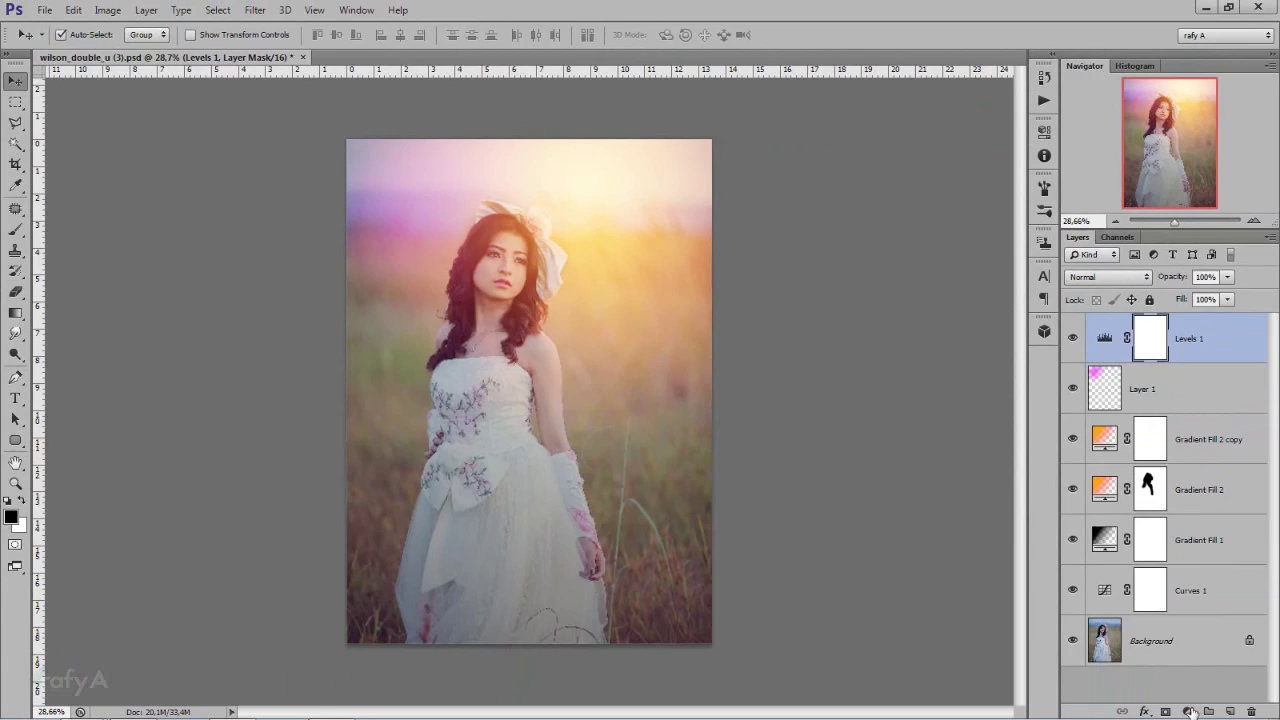
pyautogui.click(1190, 711)
pyautogui.click(1211, 457)
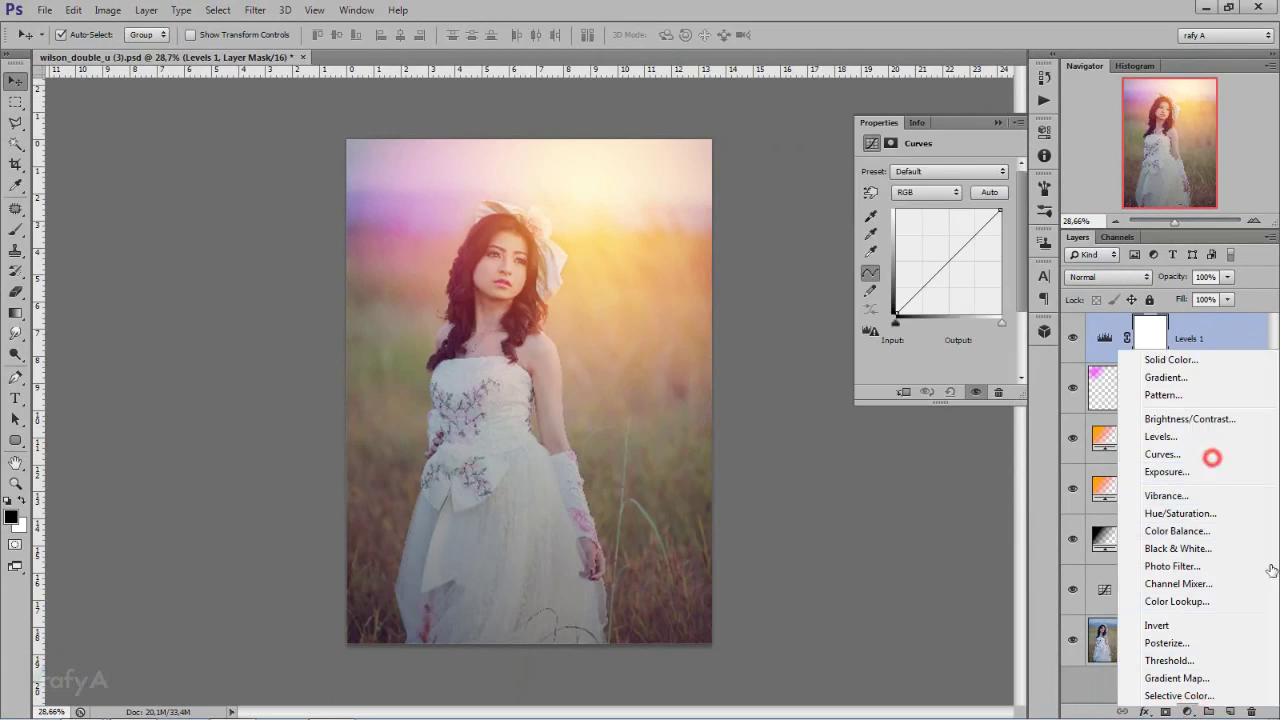
pyautogui.moveTo(960, 248); pyautogui.dragTo(960, 243)
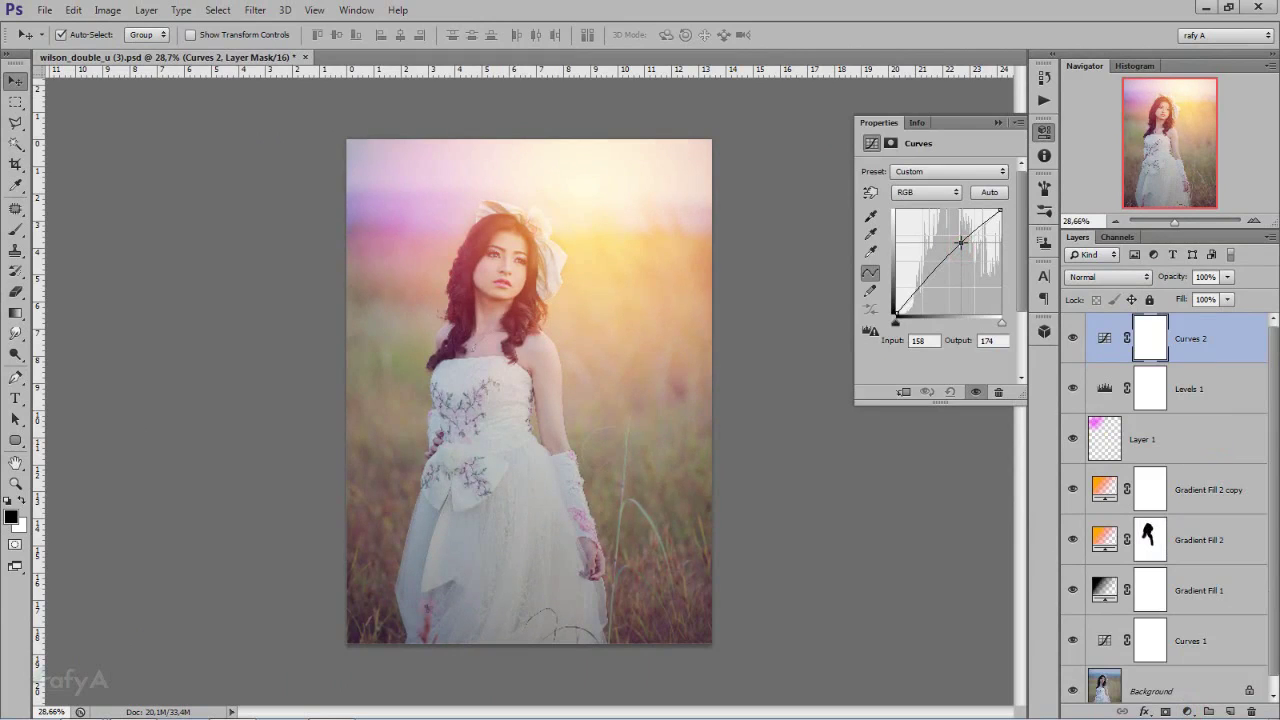
pyautogui.moveTo(930, 275); pyautogui.dragTo(928, 283)
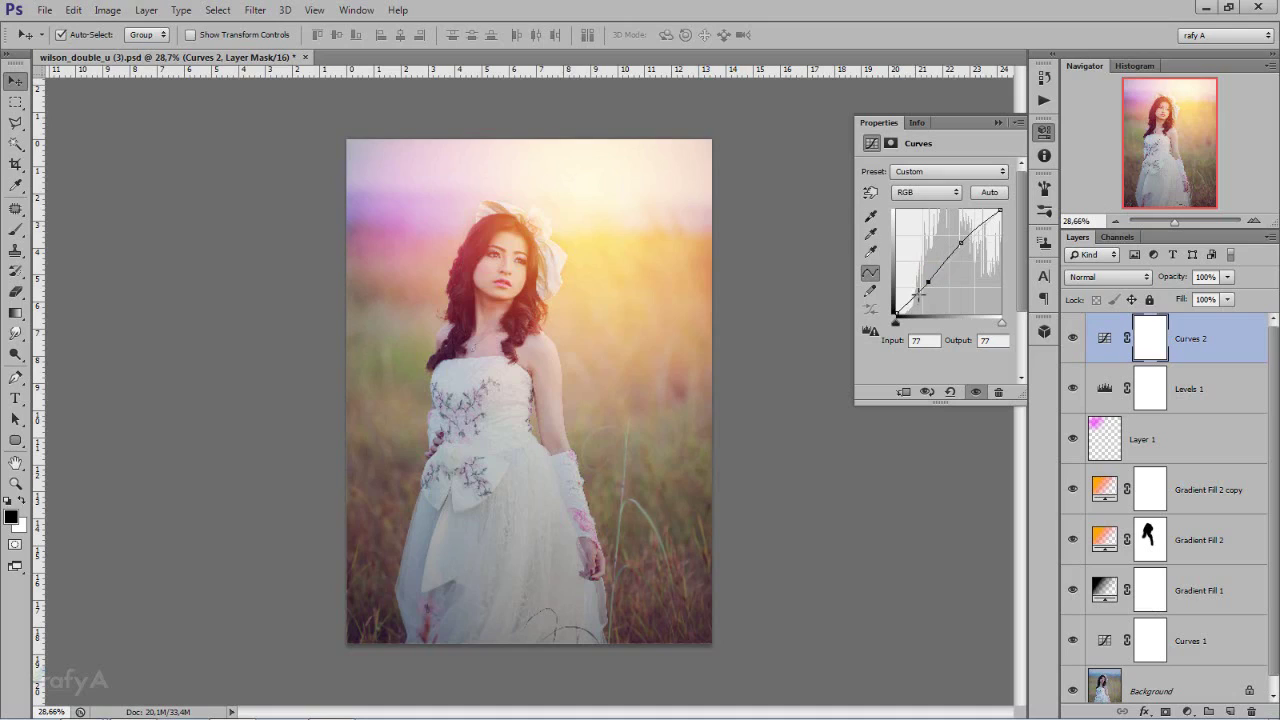
pyautogui.click(960, 242)
pyautogui.click(999, 124)
pyautogui.scroll(-1, 802, 358)
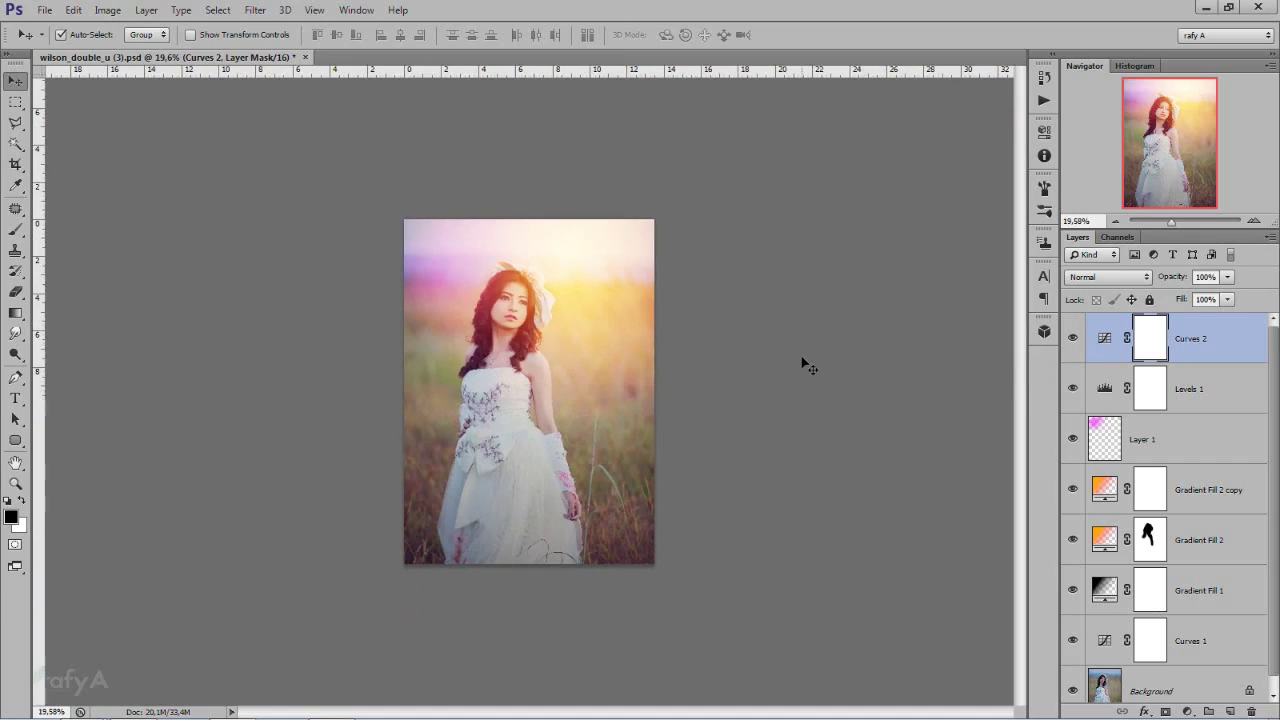
# Add a Color Balance layer with Midtones Cyan-Red +3 and Yellow-Blue −7, then compare it on/off.
pyautogui.click(1188, 710)
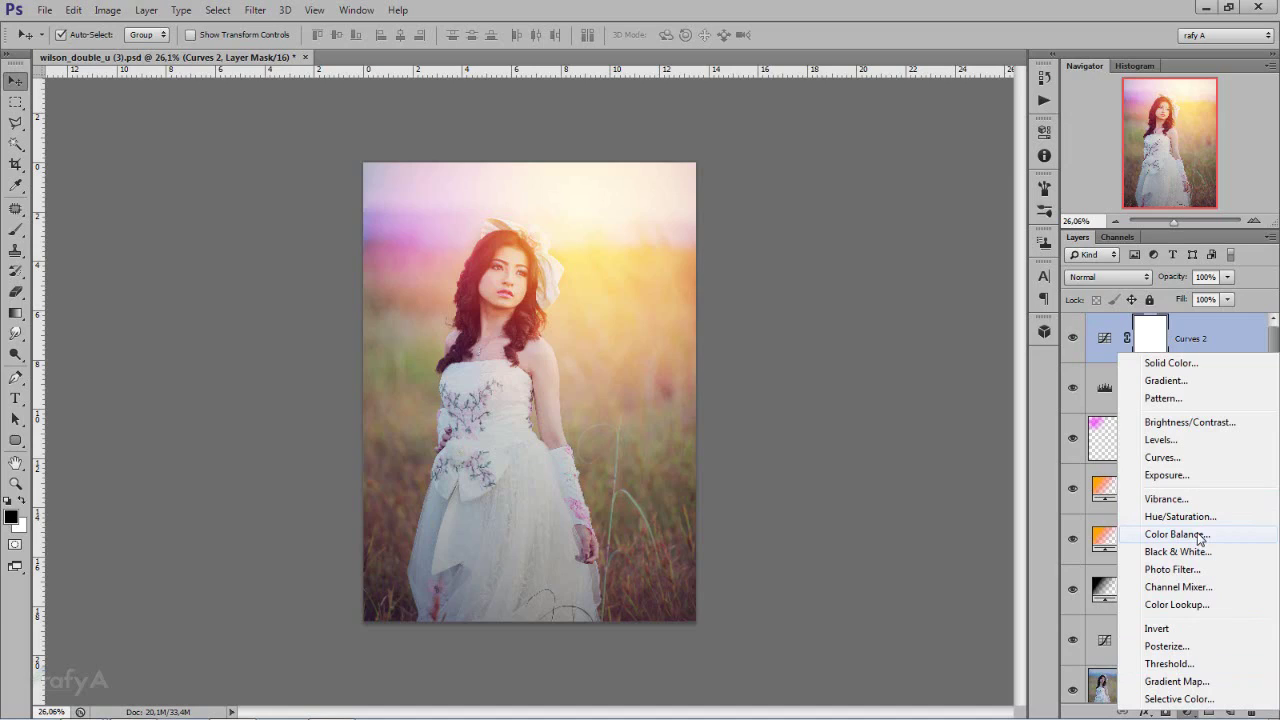
pyautogui.click(1200, 536)
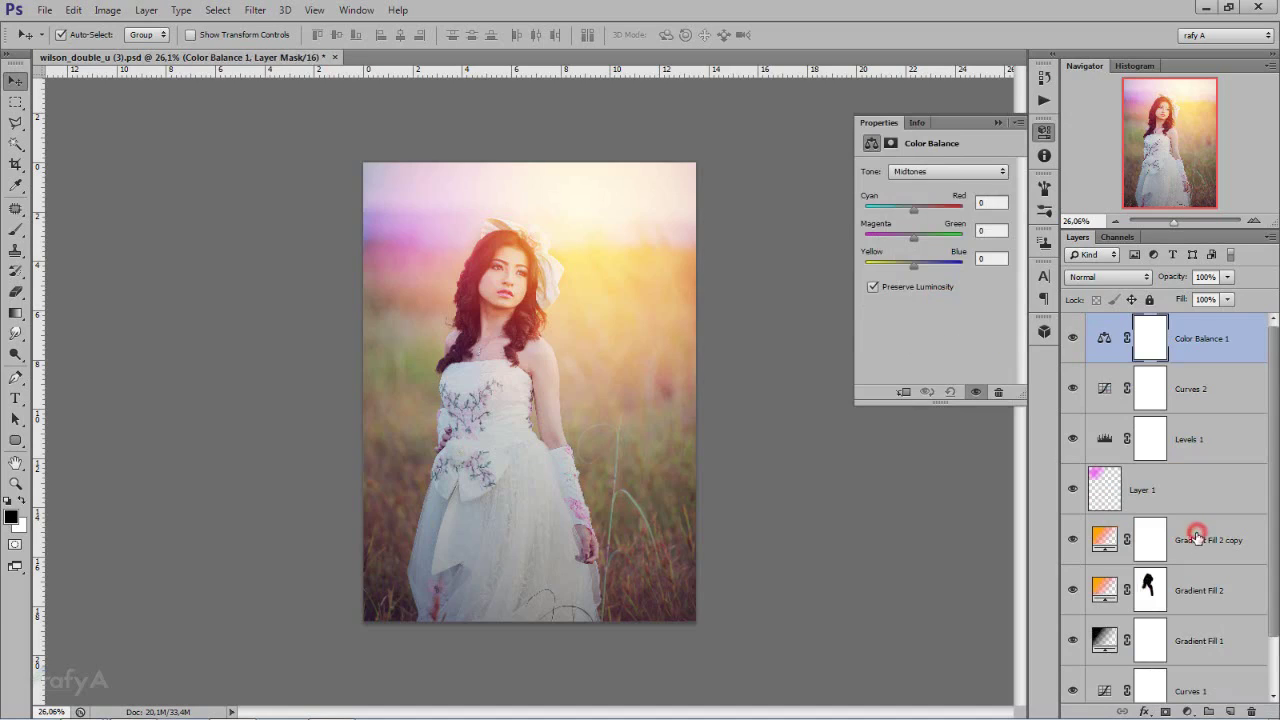
pyautogui.moveTo(912, 268); pyautogui.dragTo(911, 271)
pyautogui.moveTo(911, 205); pyautogui.dragTo(910, 210)
pyautogui.moveTo(911, 208); pyautogui.dragTo(915, 206)
pyautogui.click(995, 122)
pyautogui.click(1070, 338)
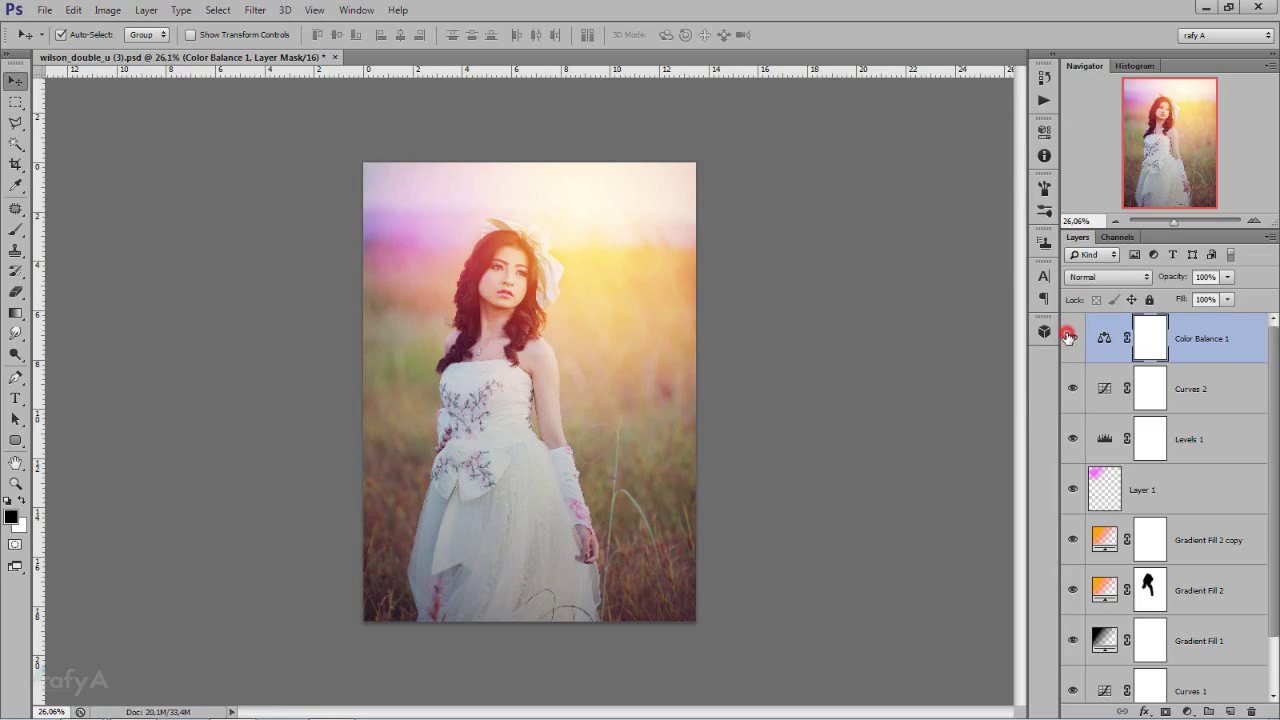
pyautogui.scroll(-3, 677, 349)
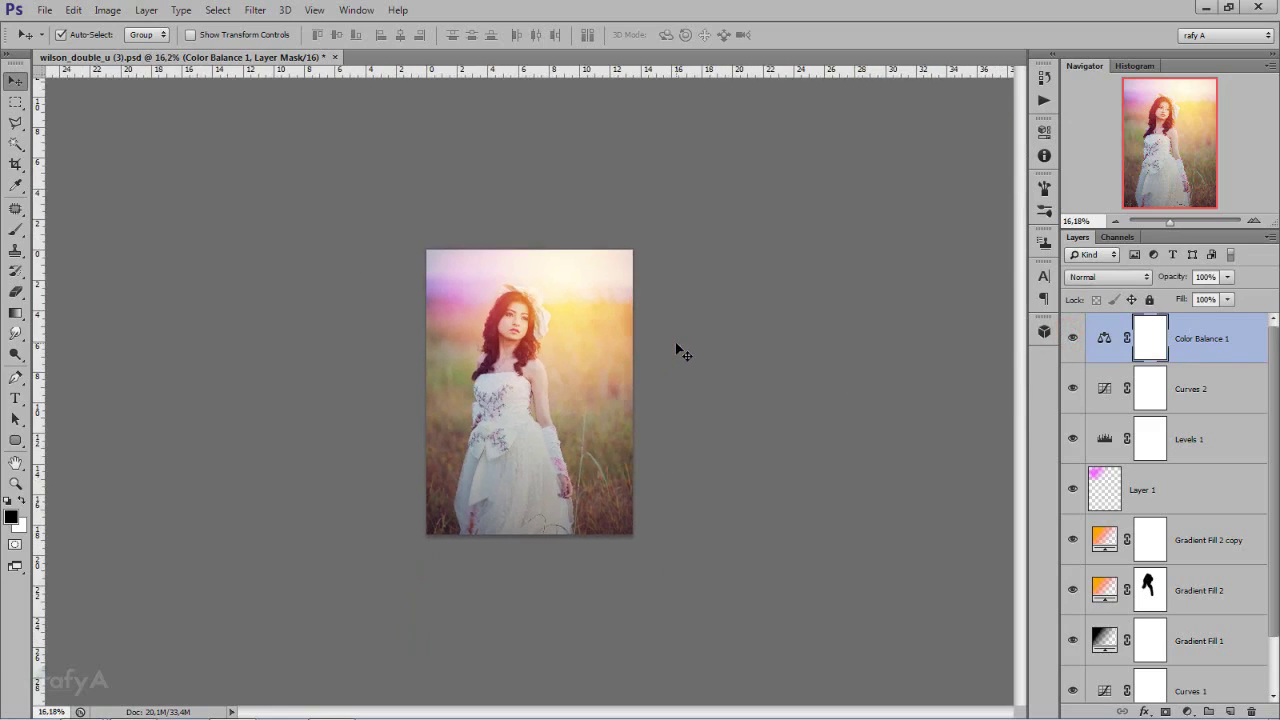
pyautogui.scroll(-2, 677, 349)
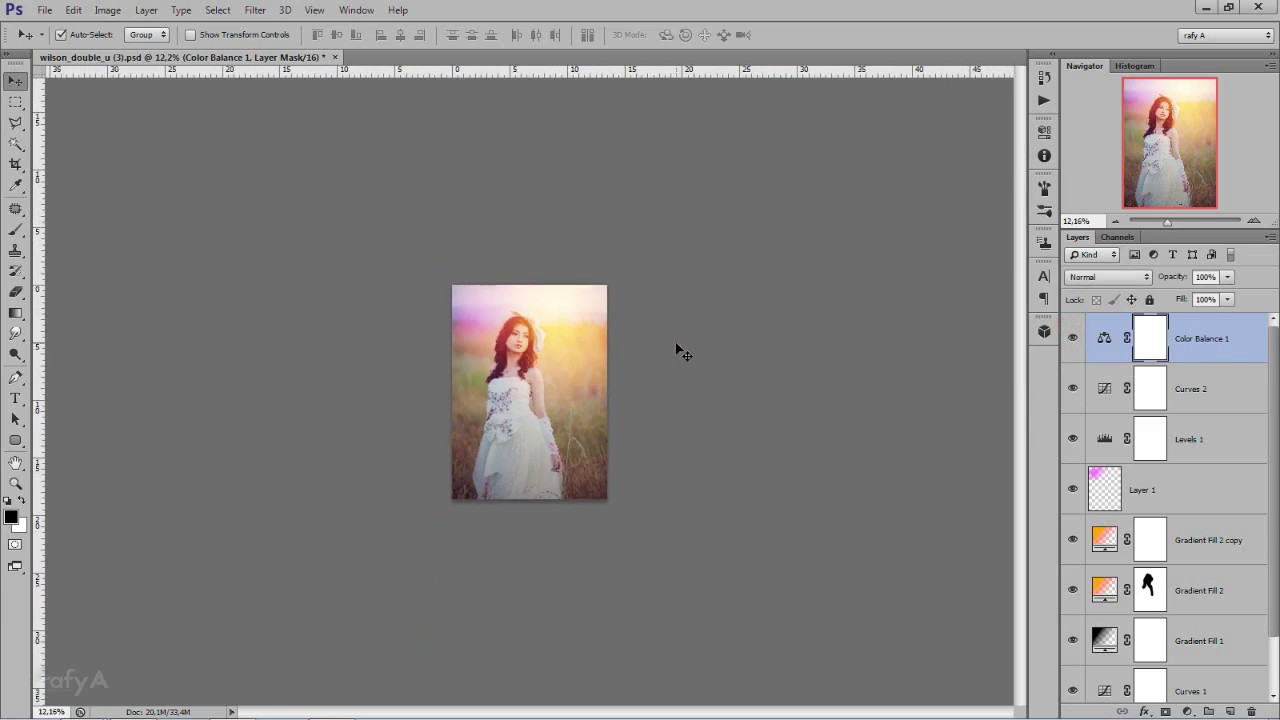
pyautogui.scroll(3, 677, 349)
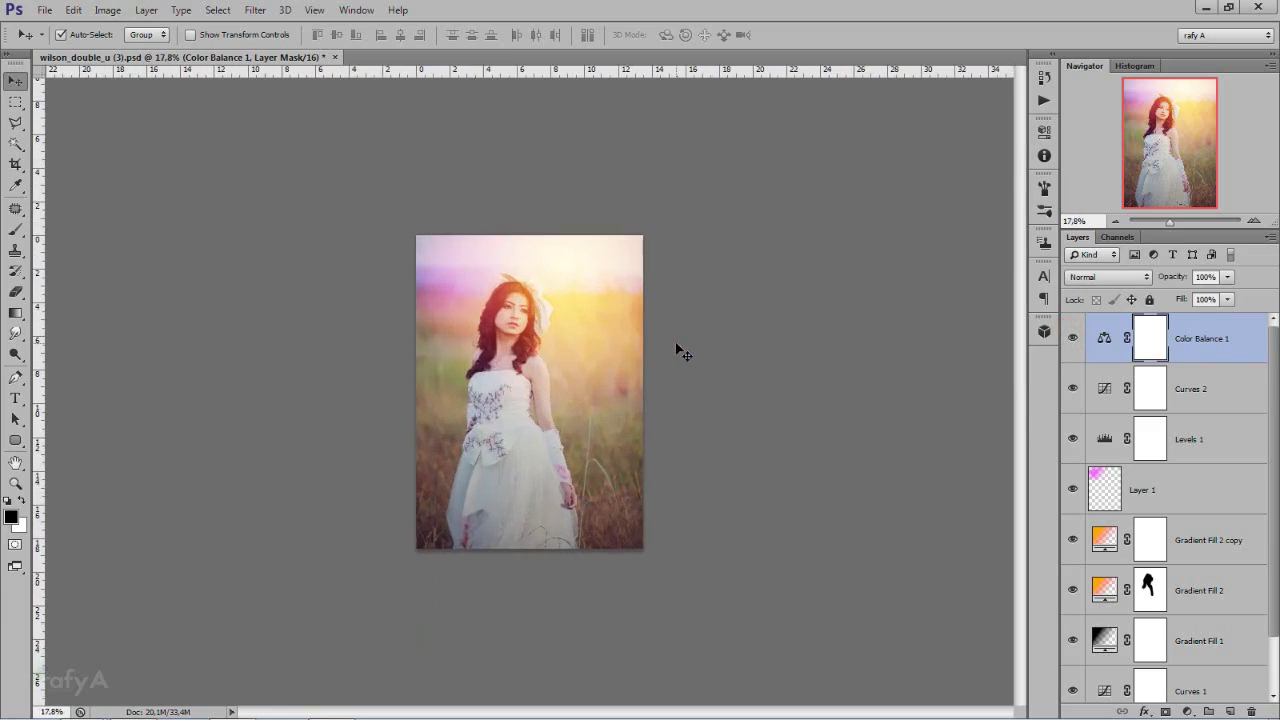